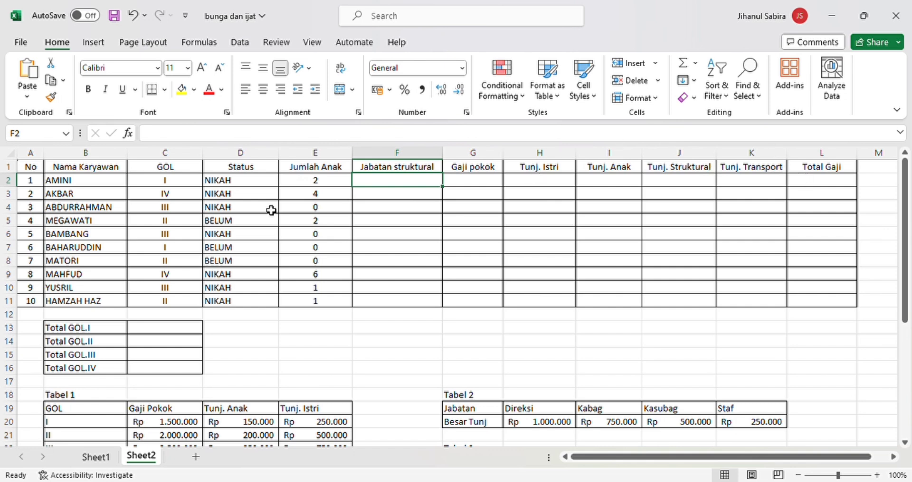
# - Start a nested IF formula in F2 under Jabatan struktural that returns "Staf" when C2 equals "I"
pyautogui.moveTo(910, 205)
pyautogui.mouseDown()
pyautogui.moveTo(910, 294)
pyautogui.moveTo(896, 198)
pyautogui.mouseUp()
pyautogui.moveTo(904, 173); pyautogui.dragTo(904, 264)
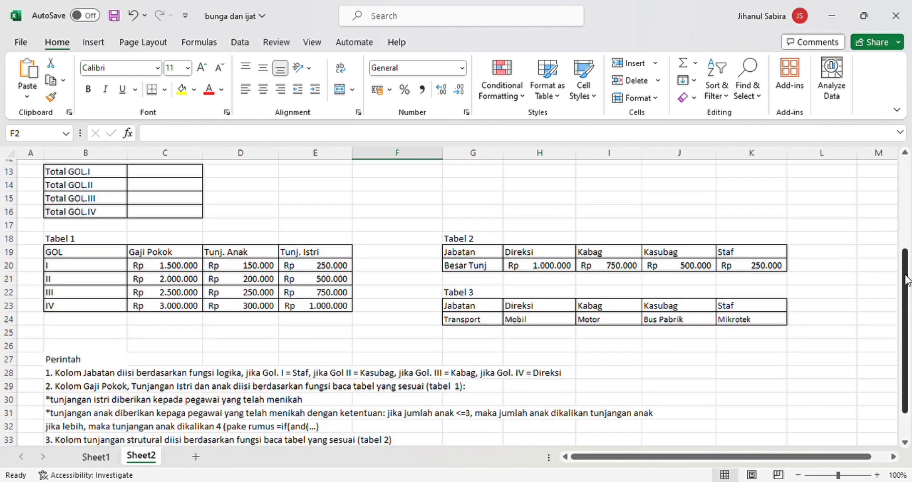
pyautogui.scroll(-1, 832, 266)
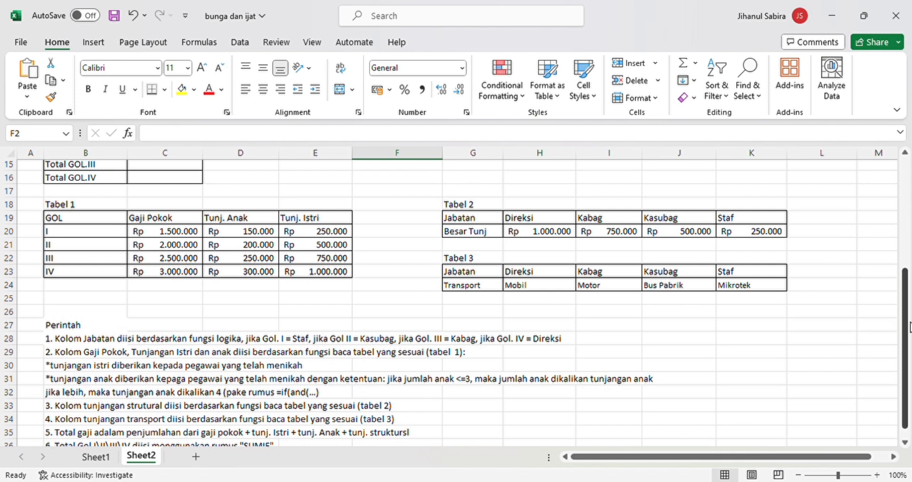
pyautogui.moveTo(905, 327); pyautogui.dragTo(906, 219)
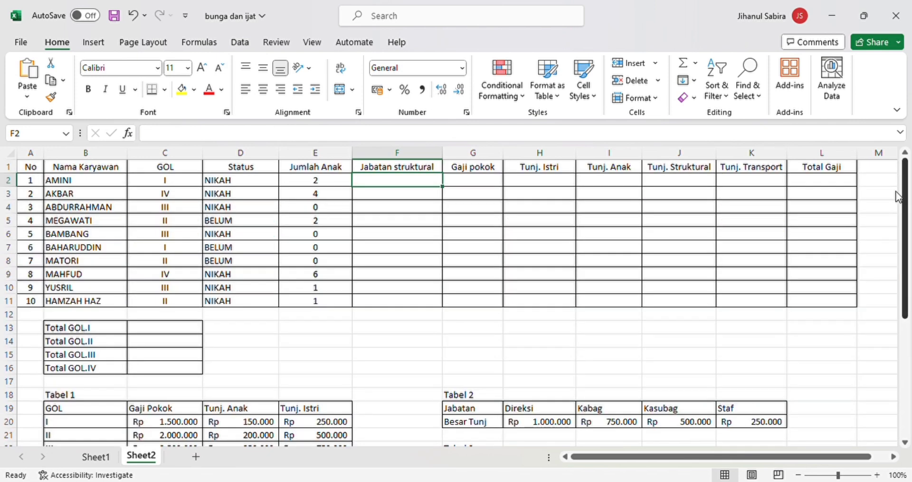
pyautogui.click(538, 136)
pyautogui.write('=')
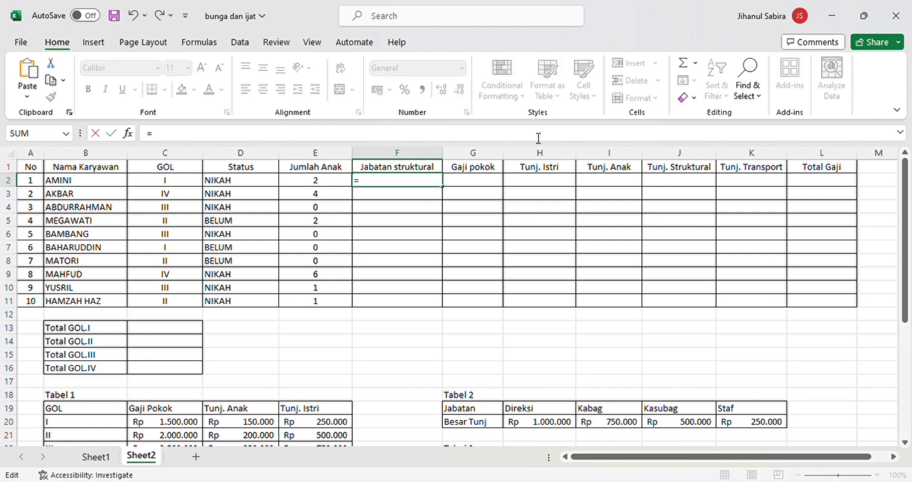
pyautogui.write('IF(')
pyautogui.click(186, 185)
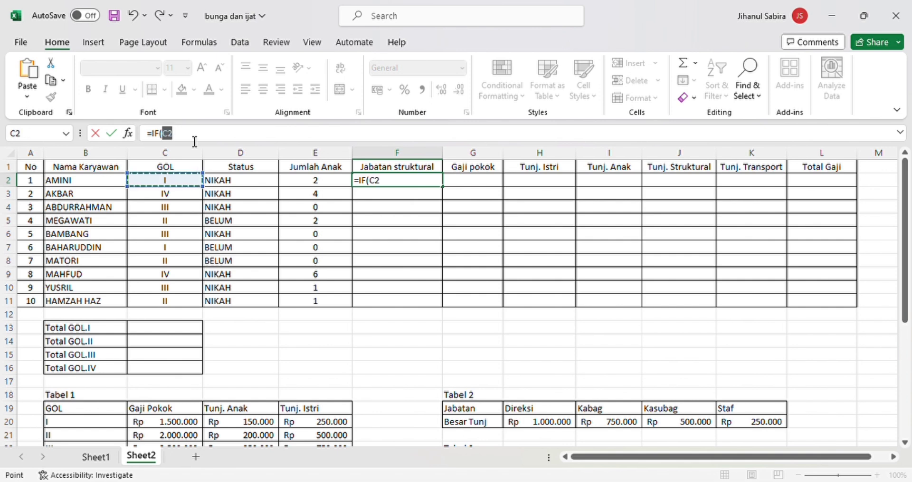
pyautogui.write('="')
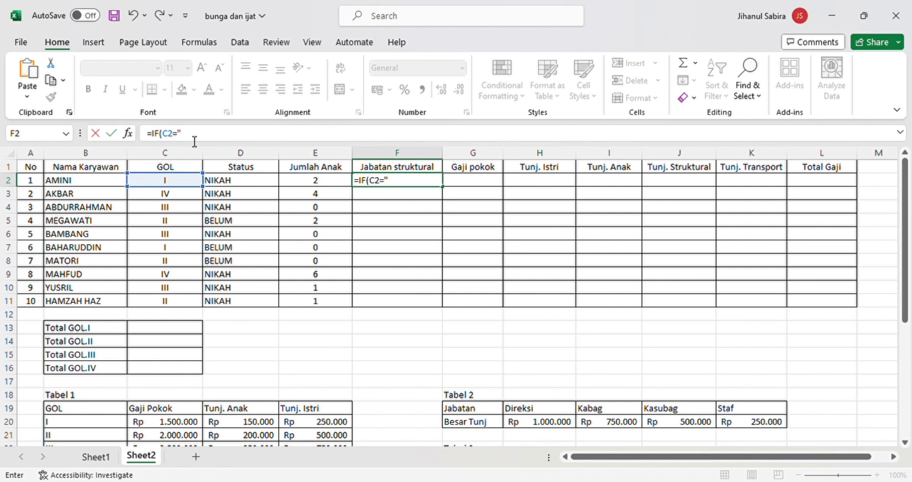
pyautogui.write('I')
pyautogui.write('"')
pyautogui.write('S')
pyautogui.press('BackSpace')
pyautogui.write('"Staf";IF(')
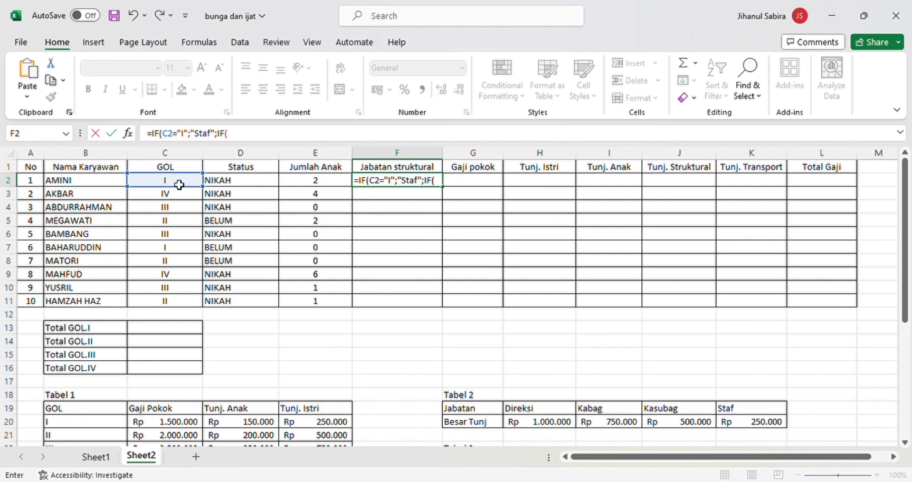
# - Extend the F2 formula with a second IF condition that returns "Kasubag" when C2 equals "II"
pyautogui.click(179, 183)
pyautogui.write('="II')
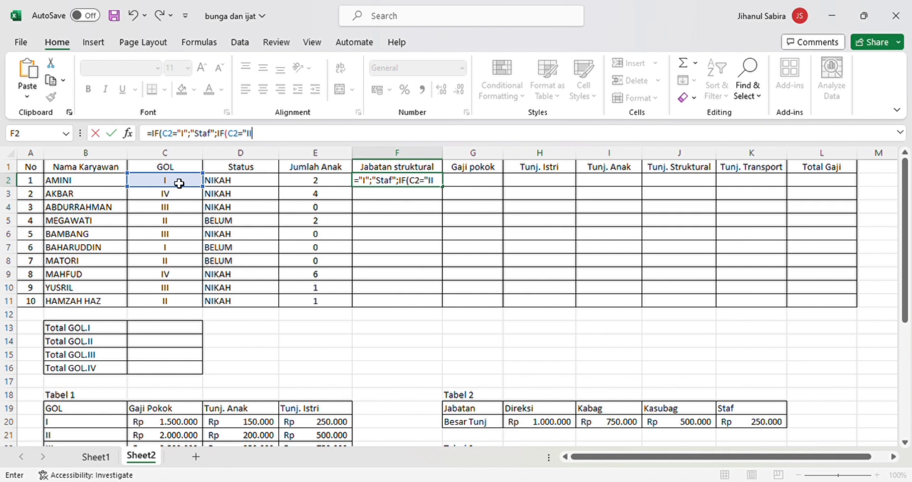
pyautogui.write('";Kas')
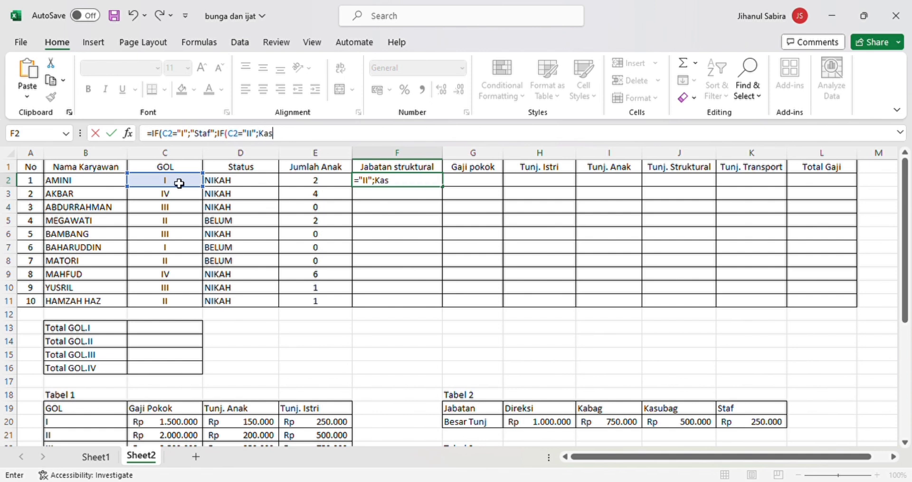
pyautogui.write('ubag"')
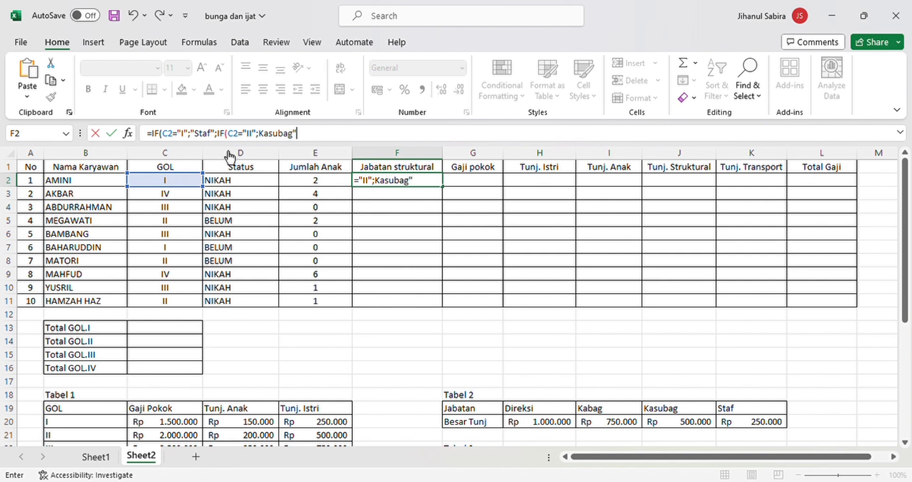
pyautogui.click(264, 137)
pyautogui.write('";if')
pyautogui.press('Tab')
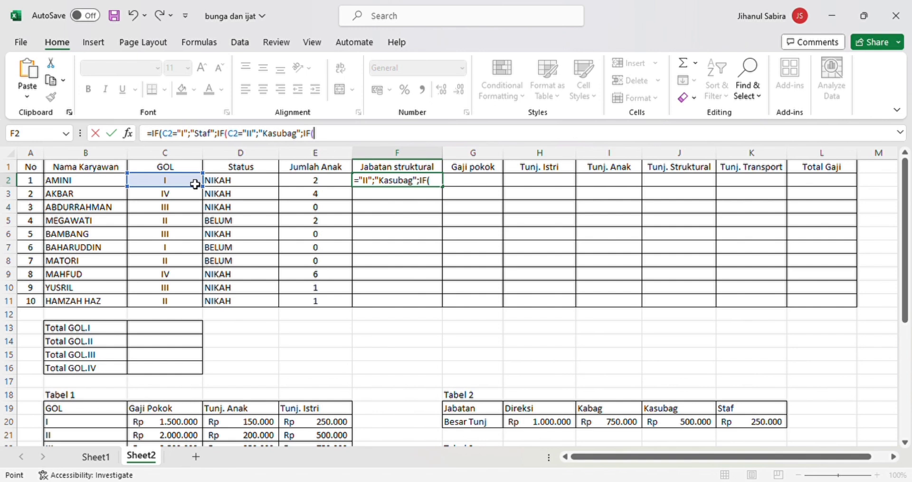
# - Add a third IF condition to the F2 formula that returns "Kabag" when C2 equals "III"
pyautogui.click(197, 186)
pyautogui.write('=I')
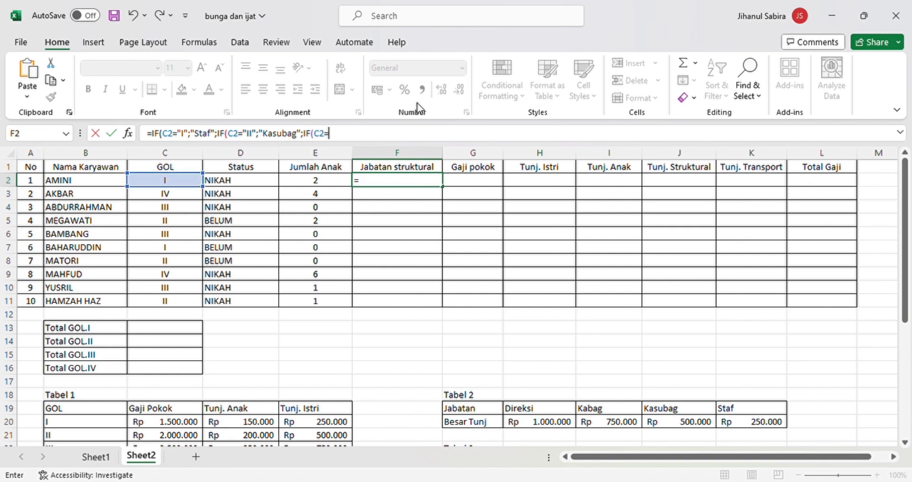
pyautogui.write('II')
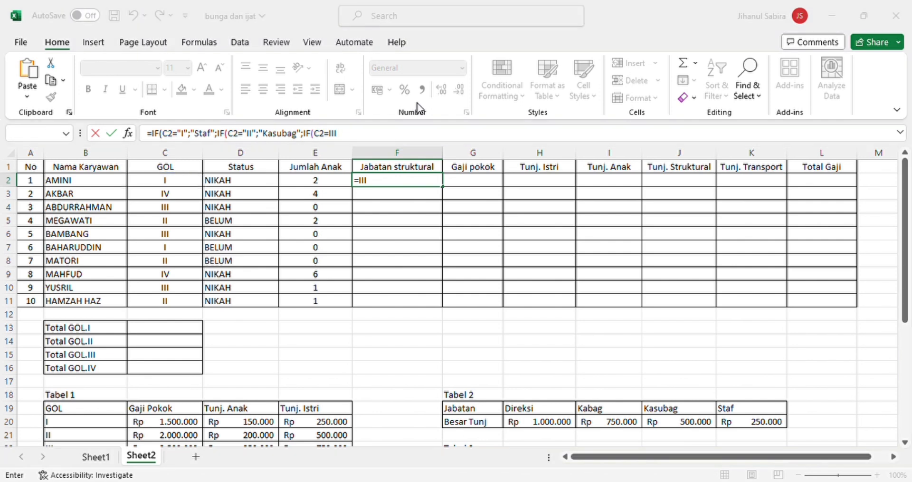
pyautogui.click(578, 224)
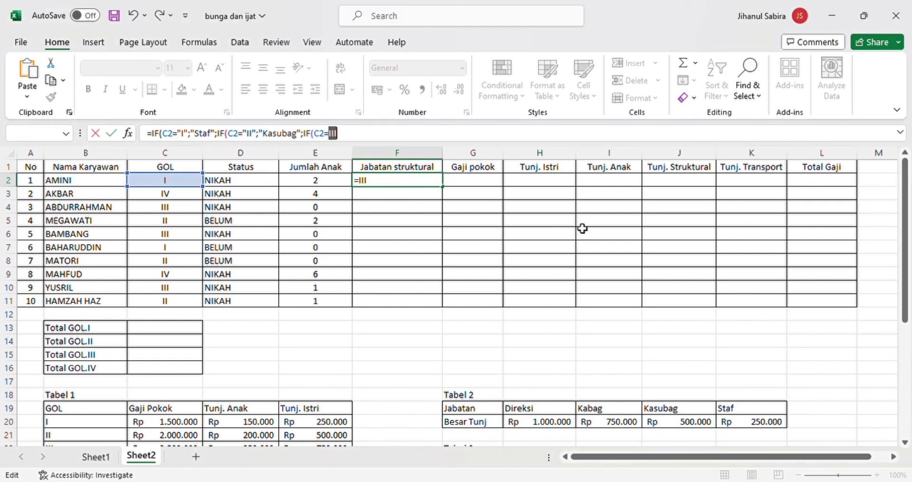
pyautogui.press('Left')
pyautogui.doubleClick(336, 138)
pyautogui.write('"III";"Ka')
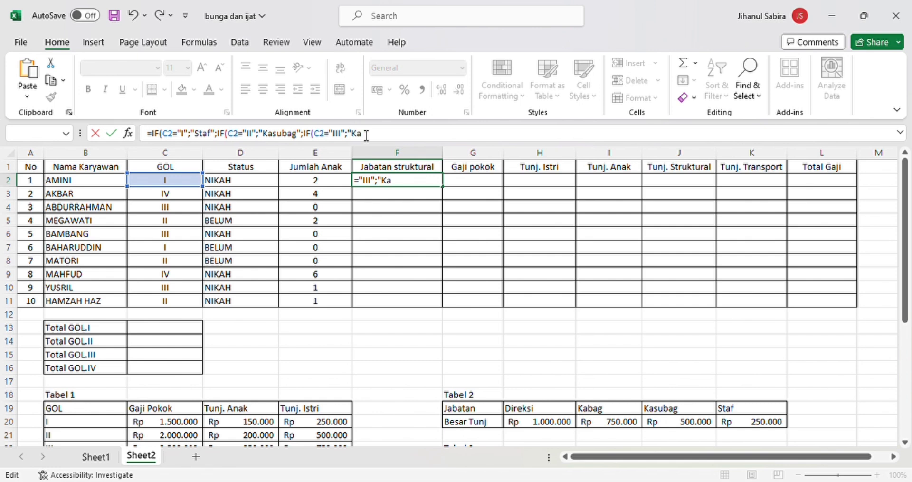
pyautogui.write('bag";IF(')
# - Complete the F2 formula with C2="IV" returning "Direksi", close all four parentheses, and fill it down to F11
pyautogui.click(180, 184)
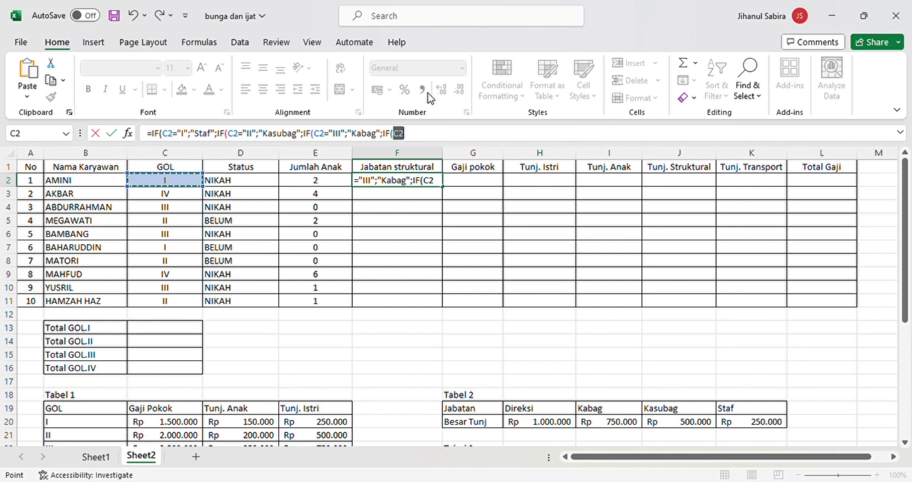
pyautogui.write('="IV')
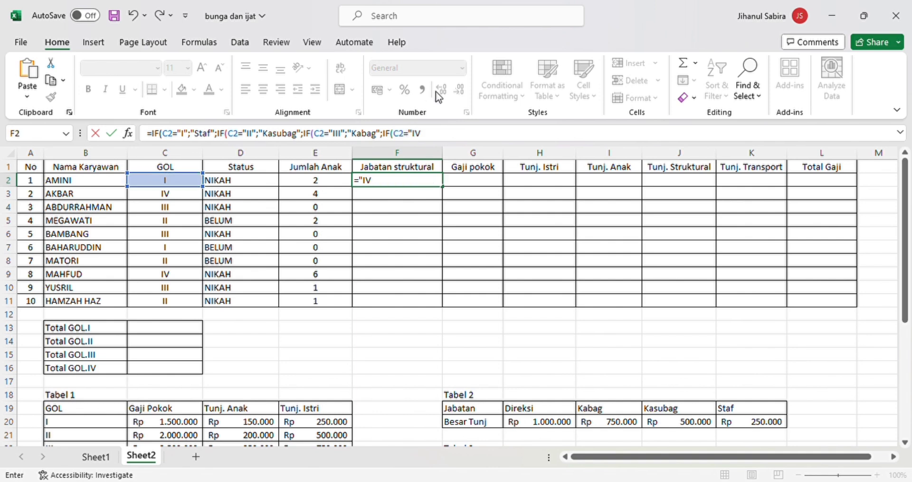
pyautogui.write('";Direksi')
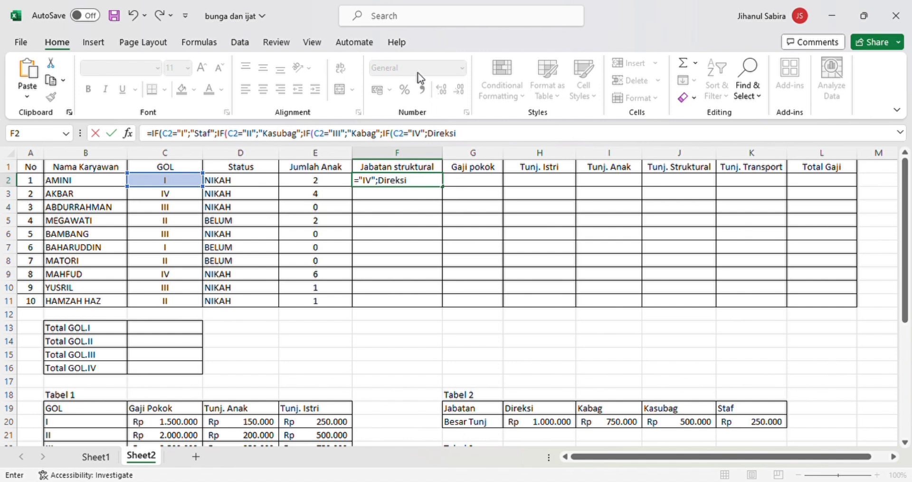
pyautogui.click(431, 135)
pyautogui.write('"I')
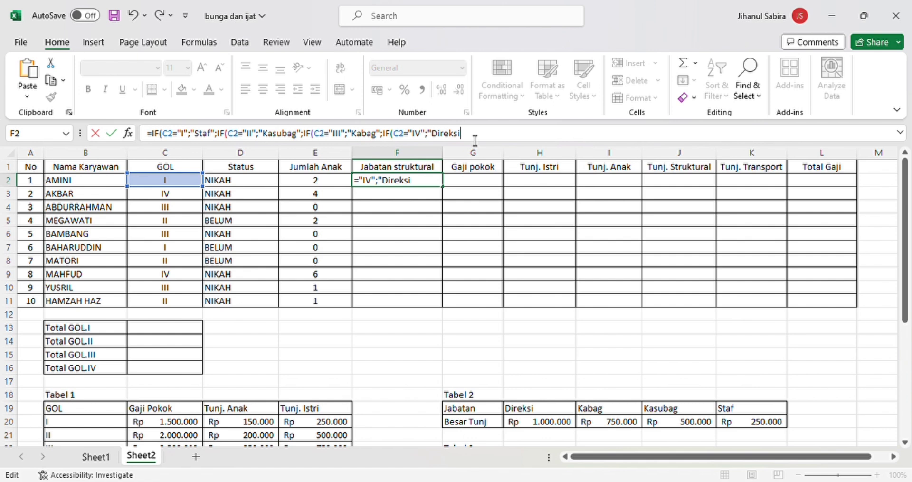
pyautogui.write('"')
pyautogui.write('))))')
pyautogui.press('Return')
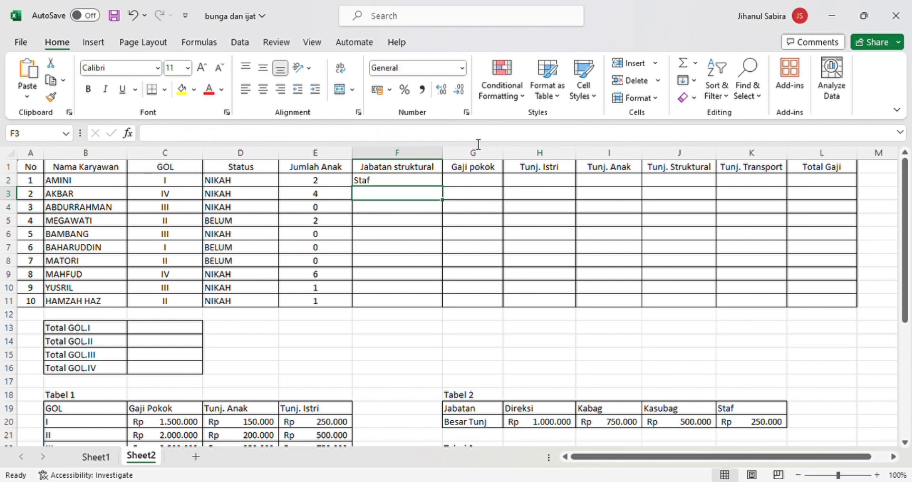
pyautogui.click(373, 183)
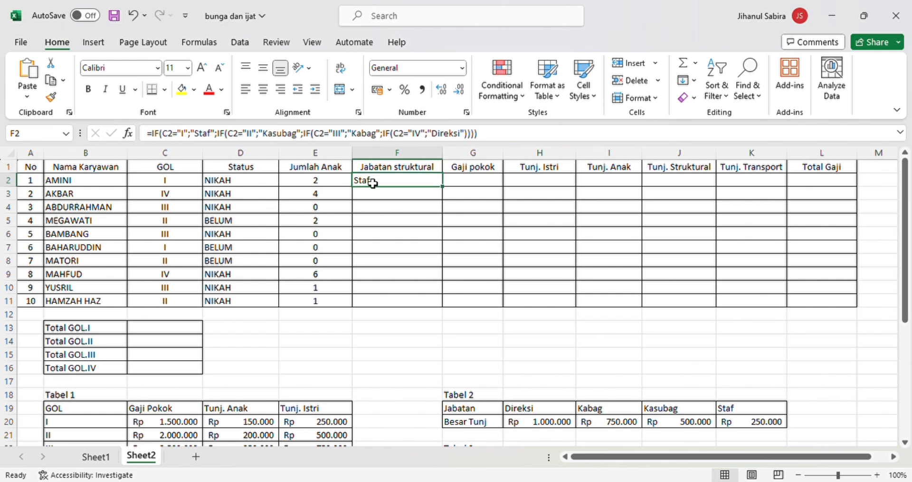
pyautogui.moveTo(447, 192); pyautogui.dragTo(449, 309)
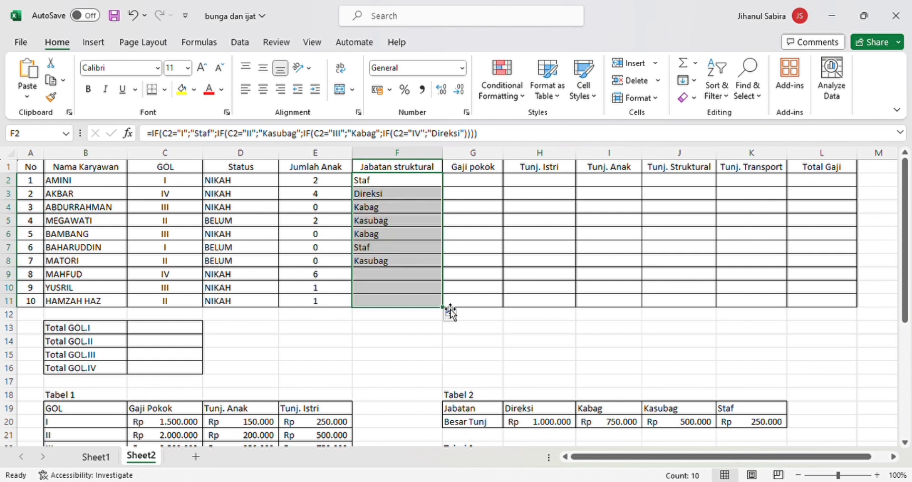
# - Start a VLOOKUP formula in G2 under Gaji pokok using the GOL cell C2 as the lookup value
pyautogui.click(475, 181)
pyautogui.moveTo(904, 203); pyautogui.dragTo(910, 317)
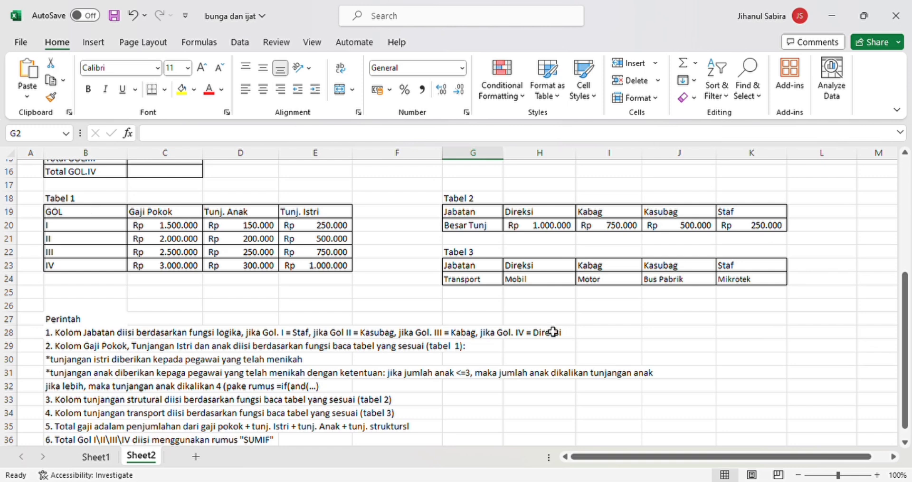
pyautogui.moveTo(907, 368); pyautogui.dragTo(908, 195)
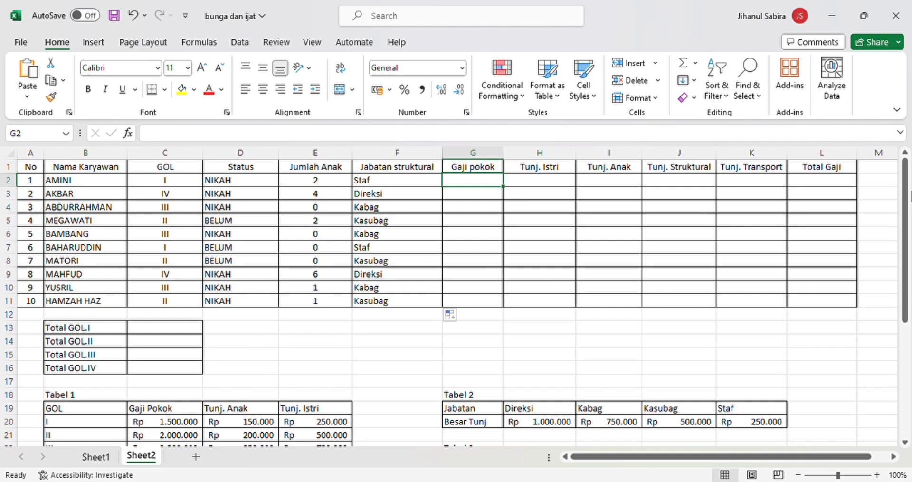
pyautogui.click(449, 135)
pyautogui.write('=')
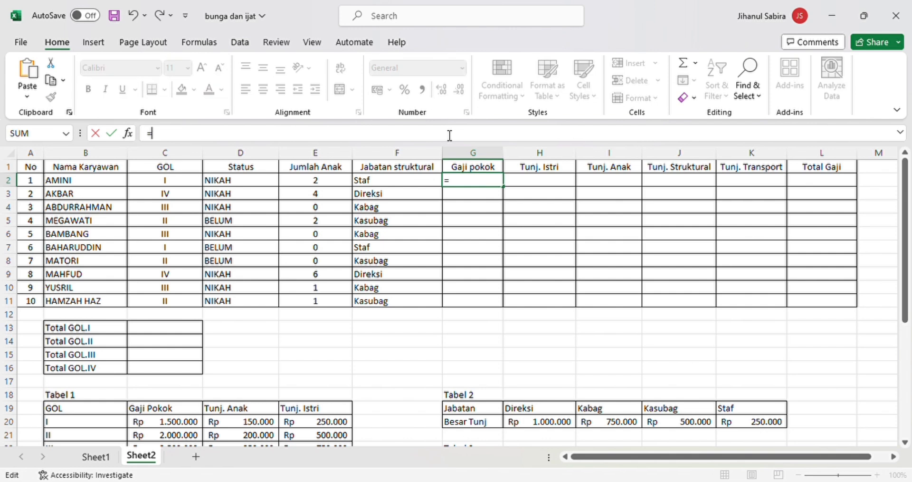
pyautogui.write('vl')
pyautogui.press('Tab')
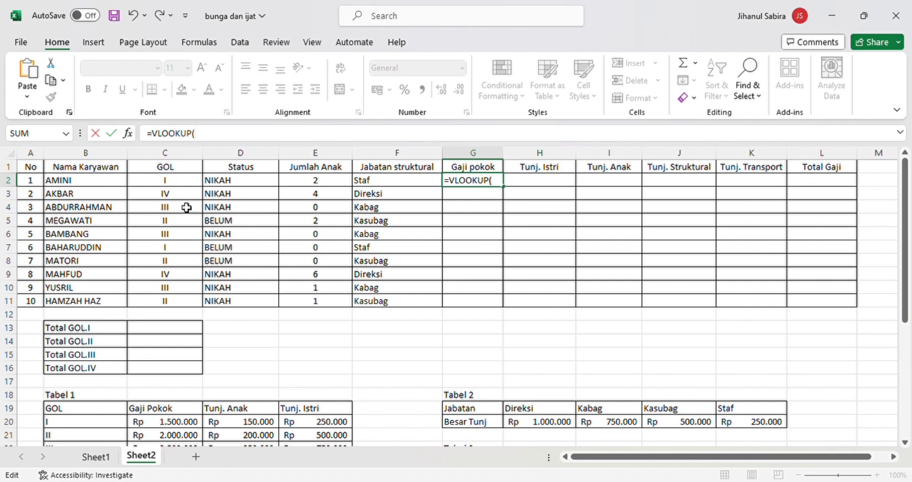
pyautogui.click(185, 181)
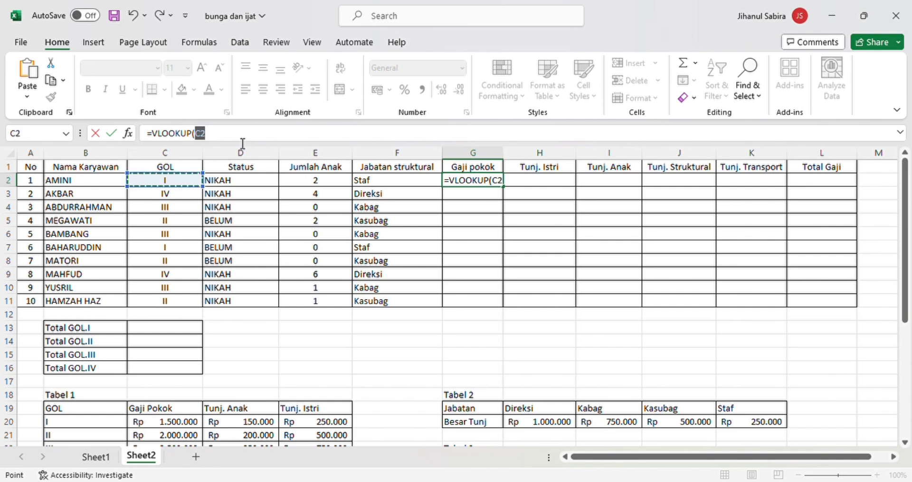
pyautogui.write(';')
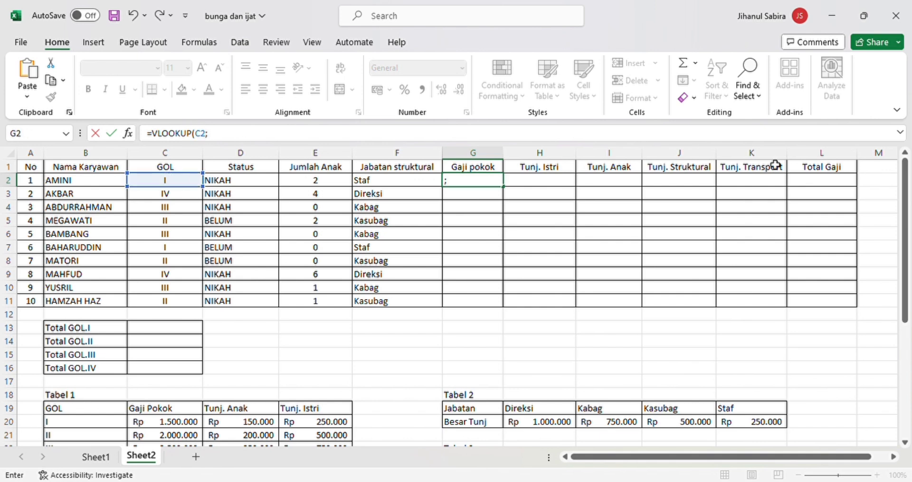
# - Finish the G2 VLOOKUP with absolute range $B$19:$E$23 from Tabel 1, column 2 and match type 0, and fill it down to G11
pyautogui.moveTo(906, 190); pyautogui.dragTo(907, 278)
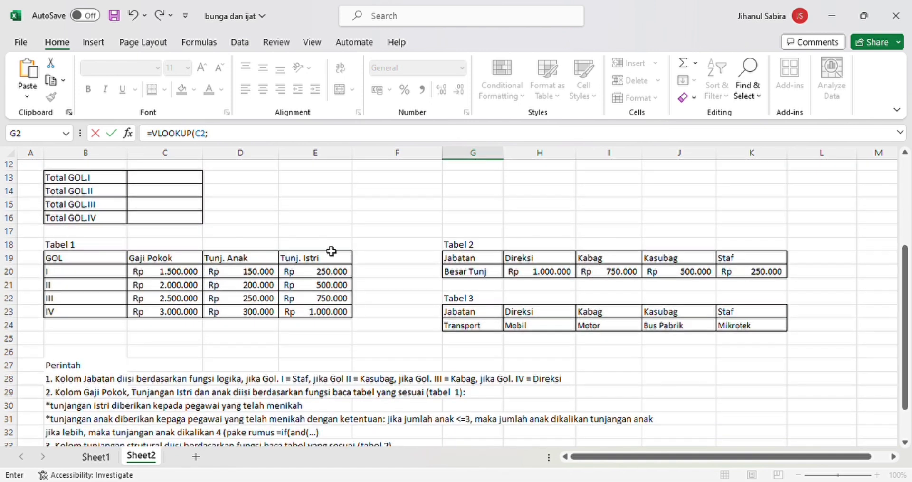
pyautogui.moveTo(67, 261); pyautogui.dragTo(319, 311)
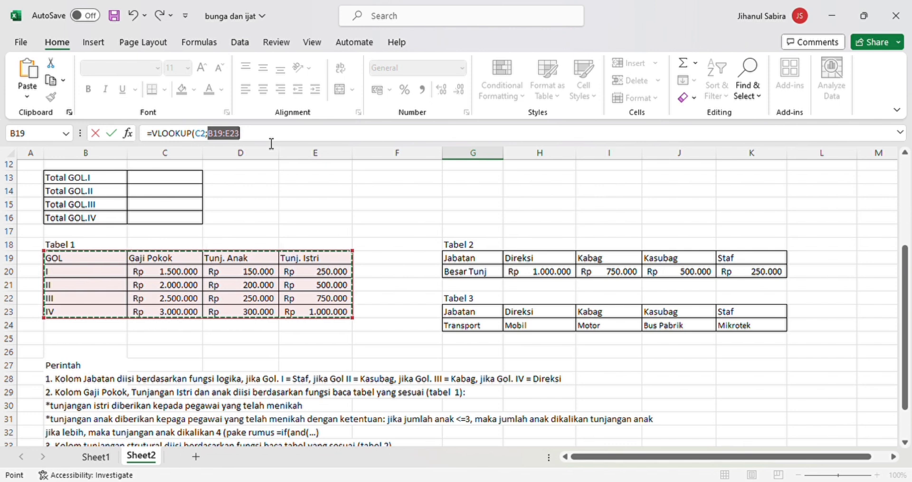
pyautogui.press('F4')
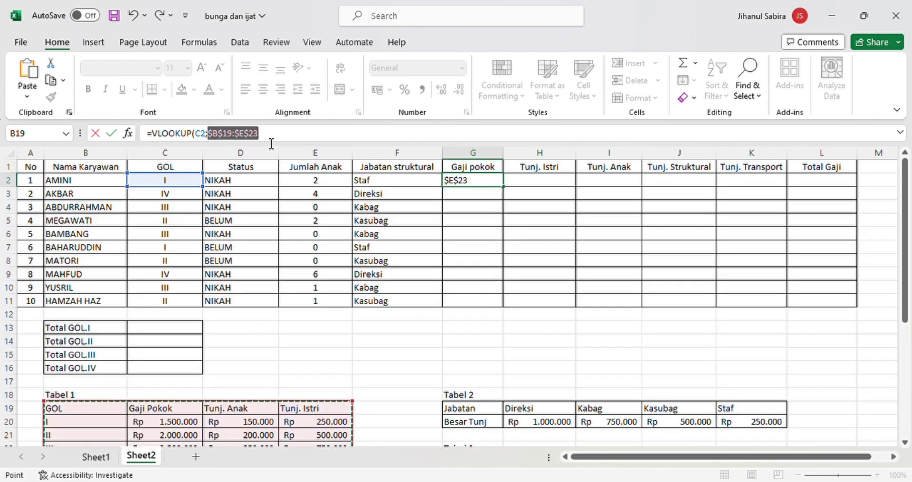
pyautogui.write(';')
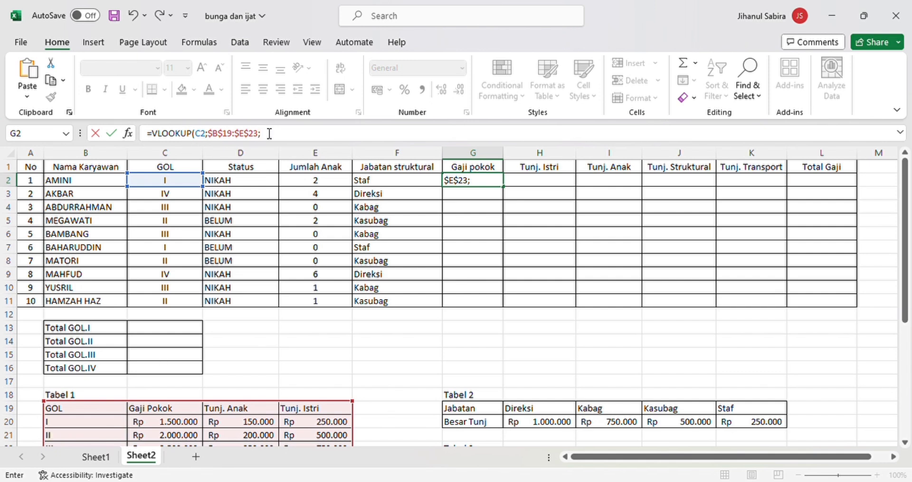
pyautogui.write('2;0)')
pyautogui.press('Return')
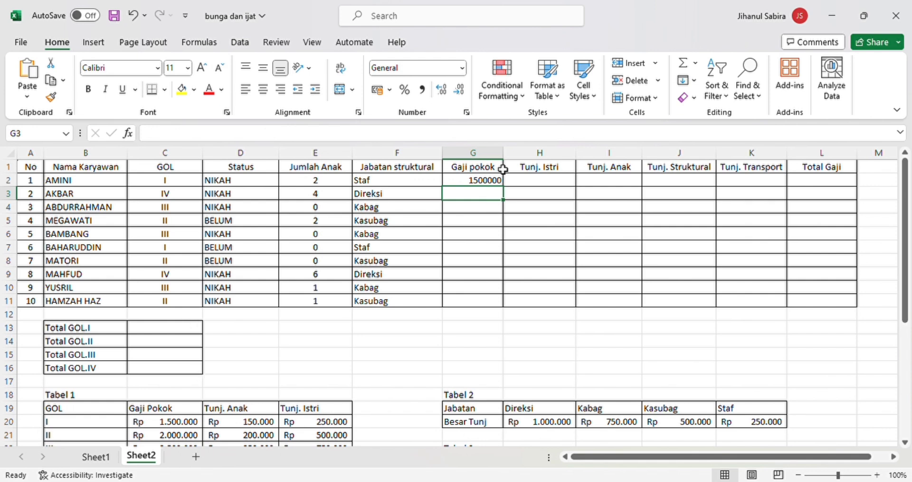
pyautogui.click(496, 182)
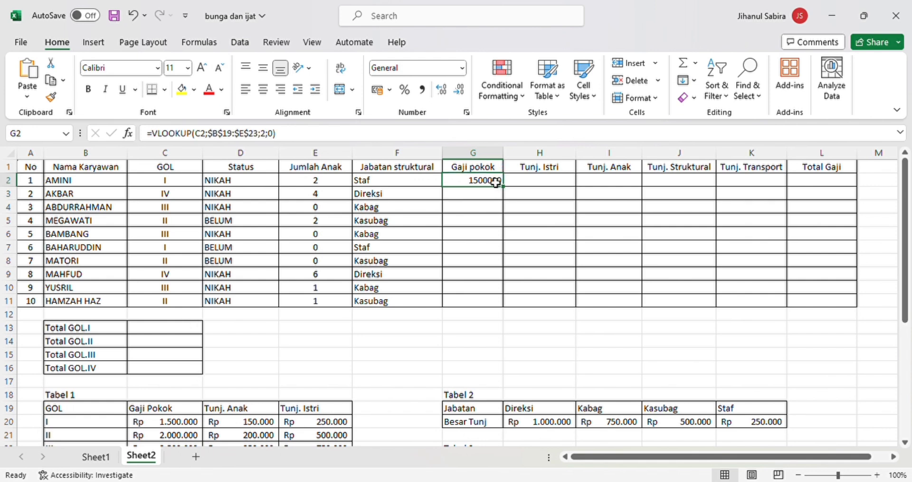
pyautogui.moveTo(503, 187); pyautogui.dragTo(509, 309)
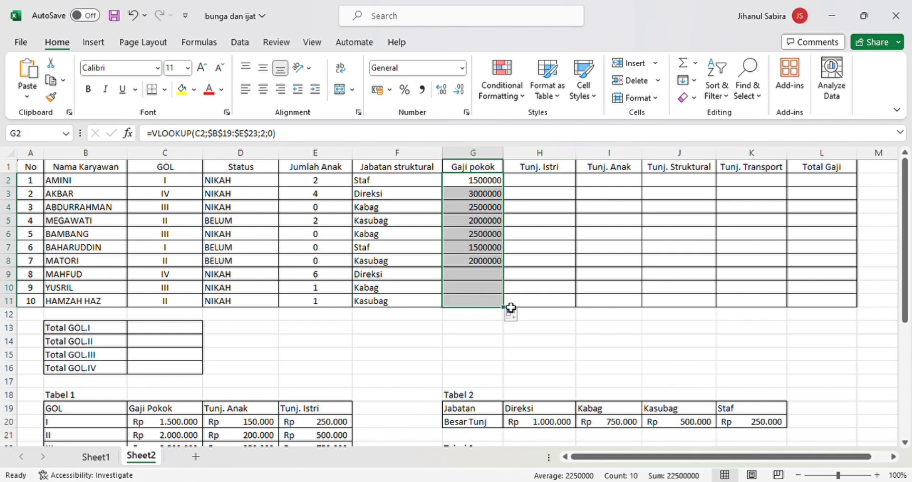
# - Start an IF formula in H2 under Tunj. Istri with the condition D2="NIKAH"
pyautogui.click(555, 184)
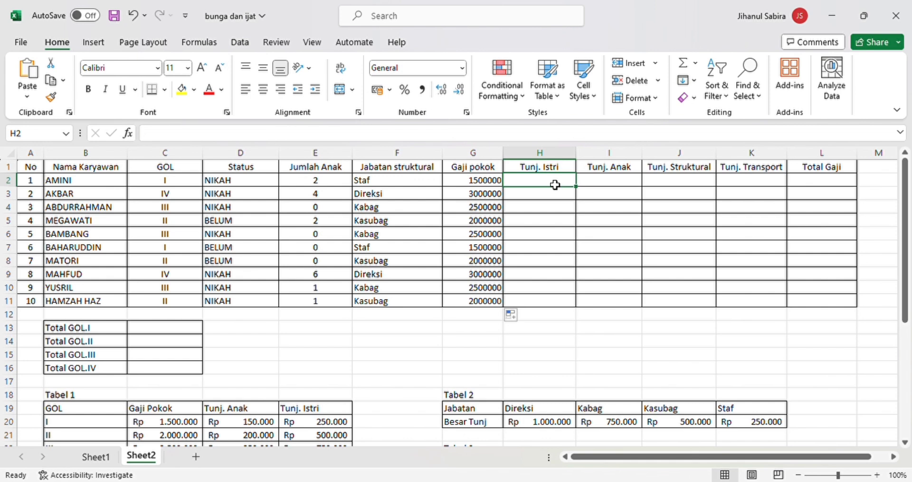
pyautogui.moveTo(905, 177); pyautogui.dragTo(908, 287)
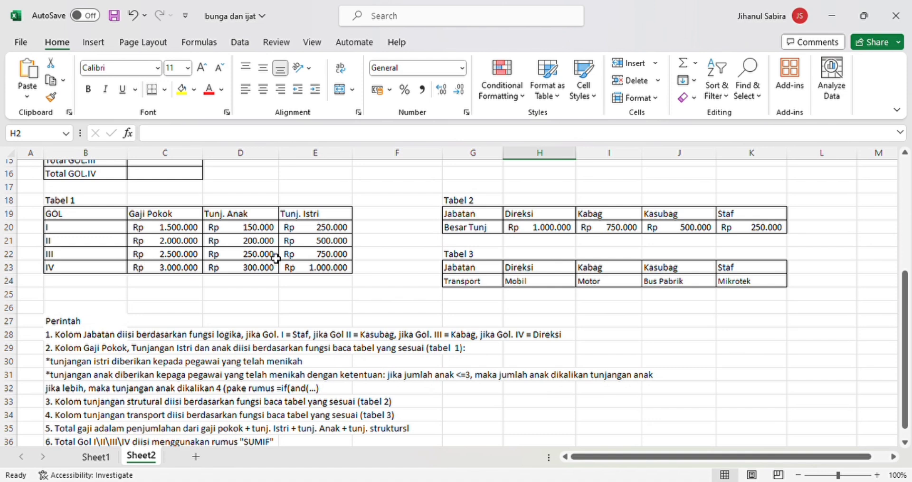
pyautogui.moveTo(906, 282); pyautogui.dragTo(896, 150)
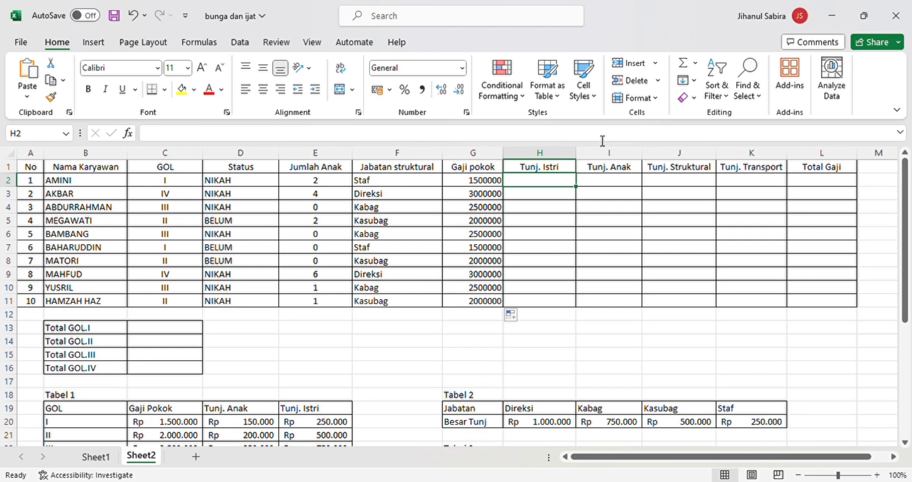
pyautogui.click(565, 140)
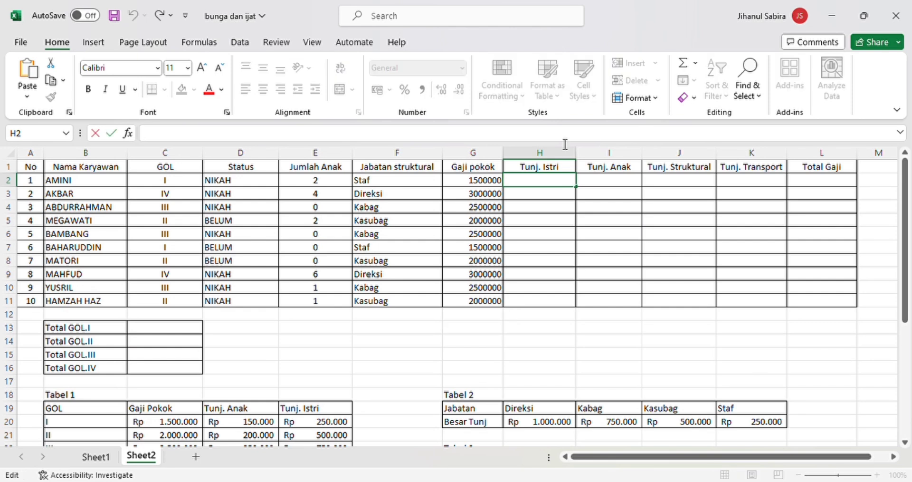
pyautogui.write('=if')
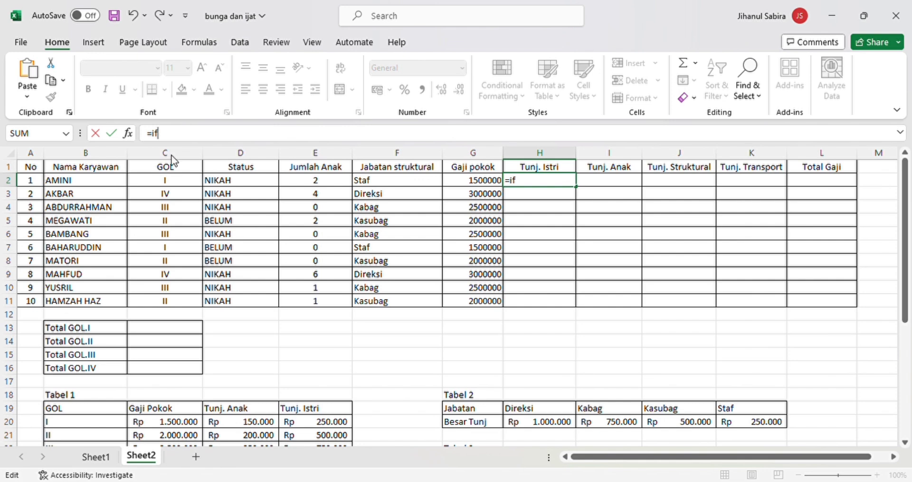
pyautogui.press('Tab')
pyautogui.click(268, 185)
pyautogui.write('=IF(D2="NIKAH"')
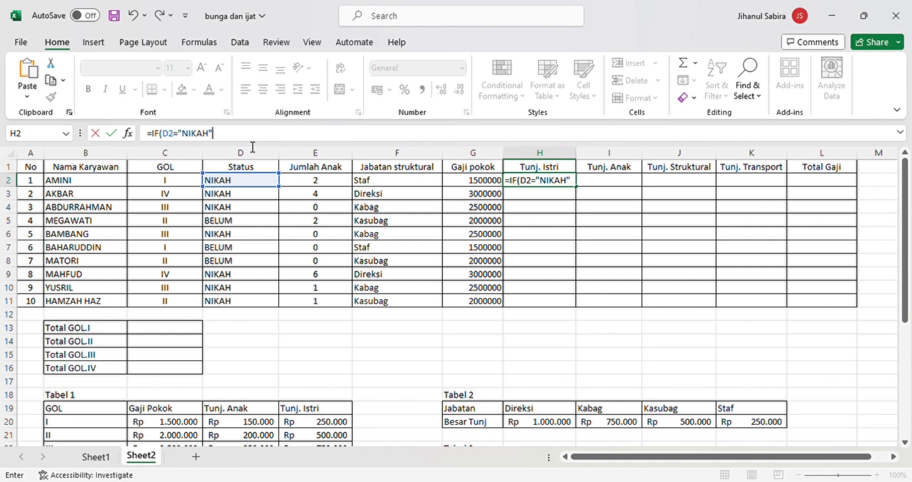
# - Add a VLOOKUP as the true result of the H2 formula, using Tabel 1's absolute range $B$19:$E$23
pyautogui.write(';VL')
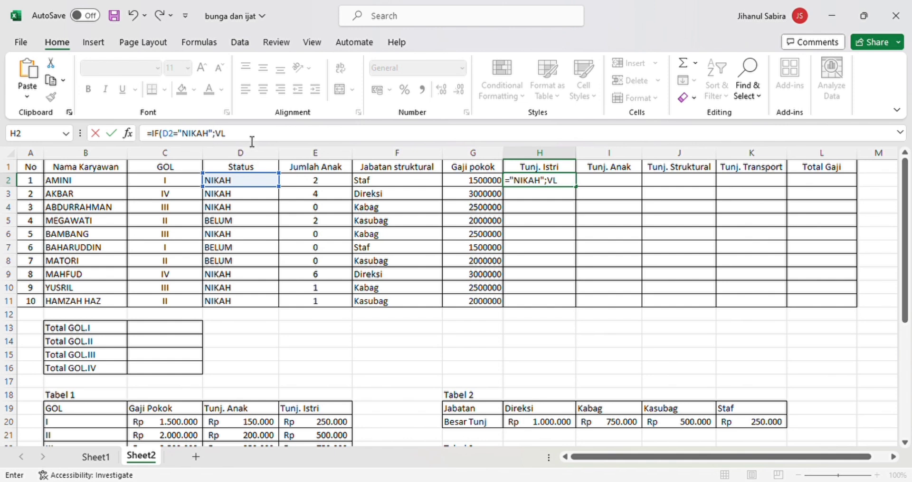
pyautogui.press('Tab')
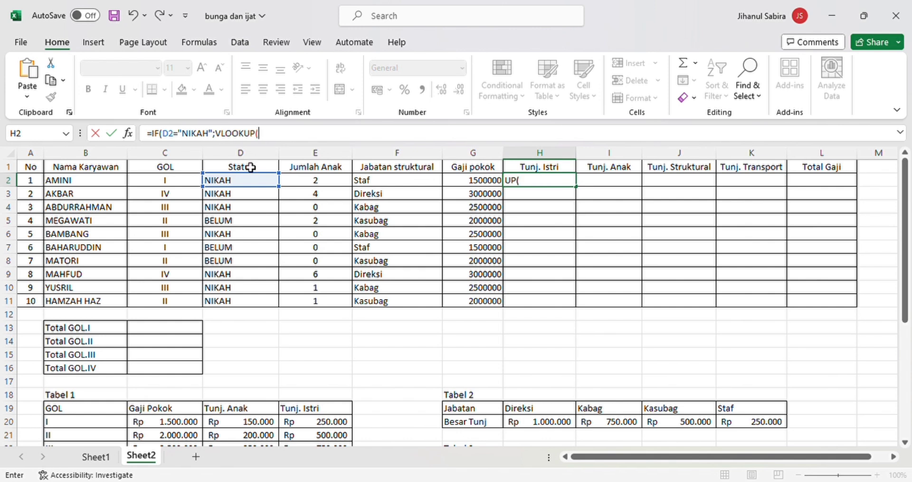
pyautogui.moveTo(898, 205); pyautogui.dragTo(910, 269)
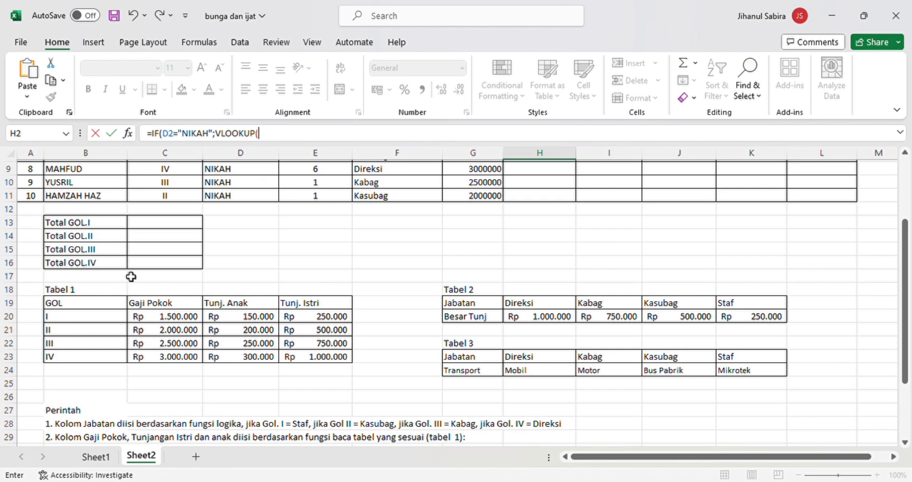
pyautogui.moveTo(71, 305); pyautogui.dragTo(311, 357)
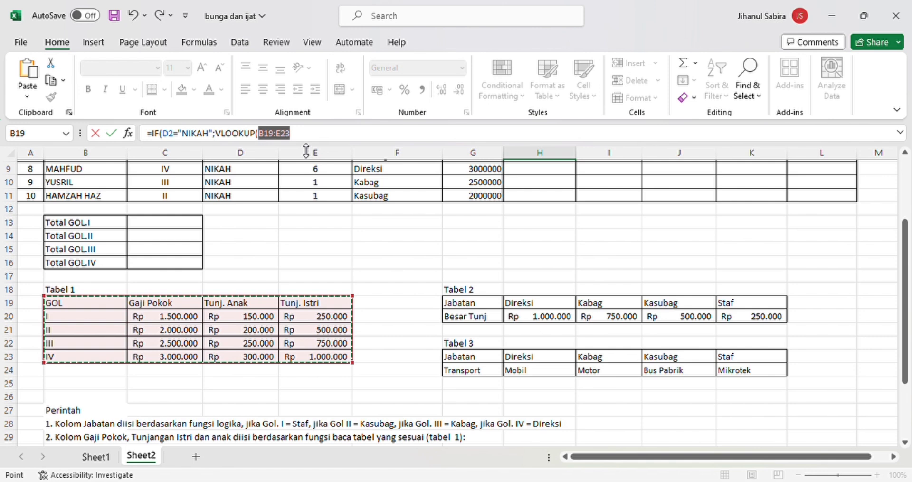
pyautogui.press('F4')
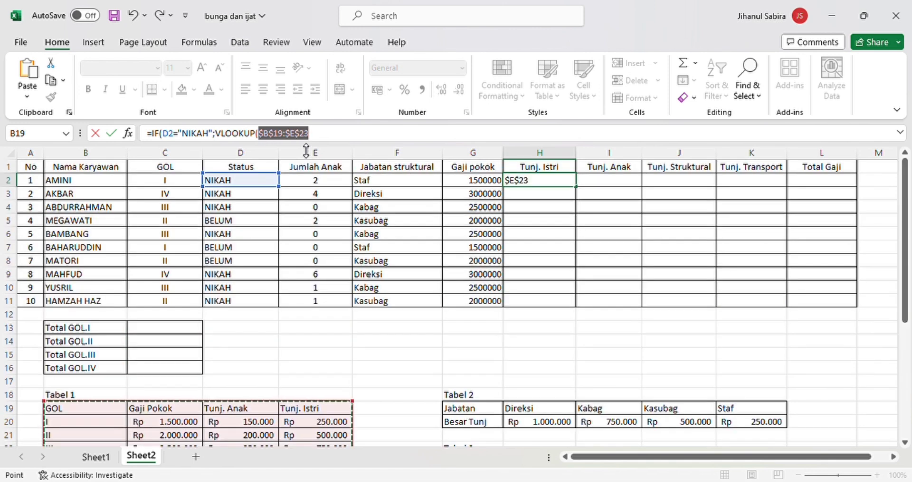
pyautogui.write(';')
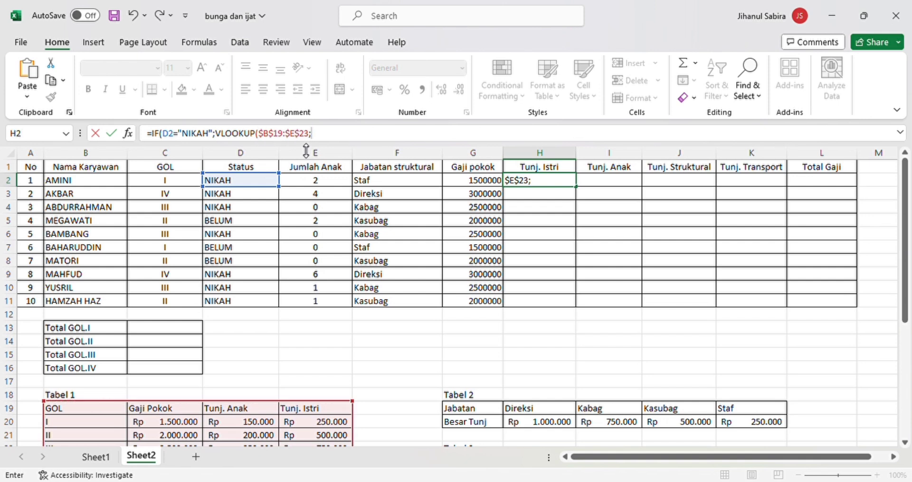
# - Insert the GOL cell C2 as the VLOOKUP's lookup value, ahead of the table range in the H2 formula
pyautogui.click(265, 140)
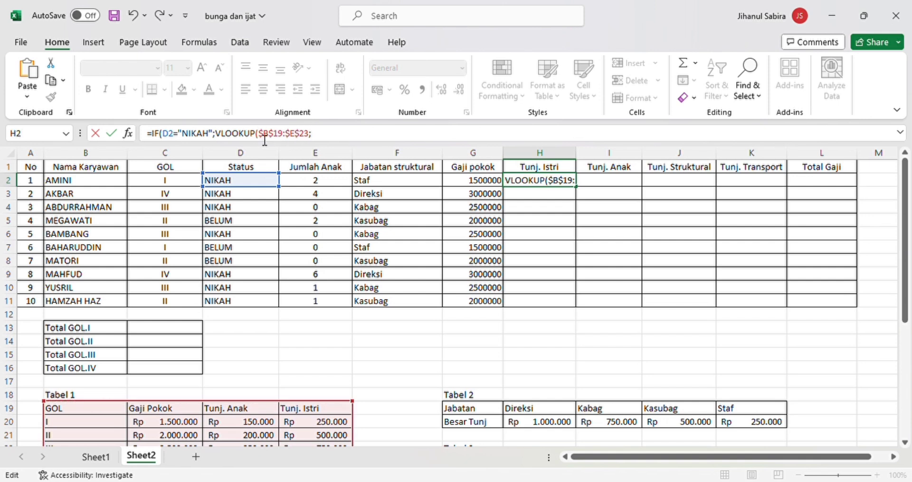
pyautogui.click(319, 141)
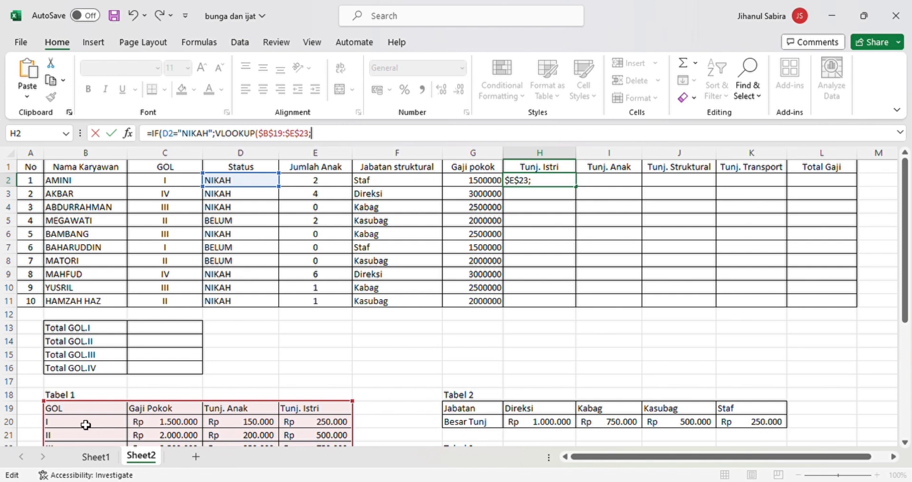
pyautogui.click(265, 142)
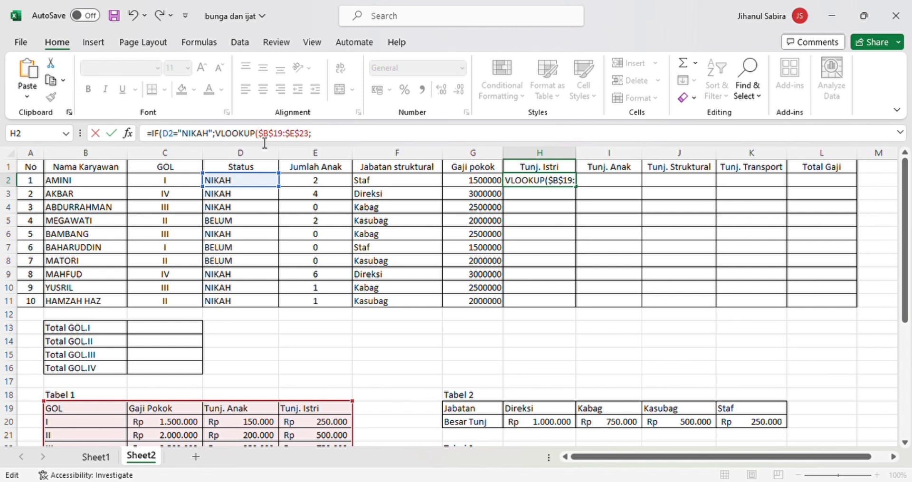
pyautogui.click(187, 183)
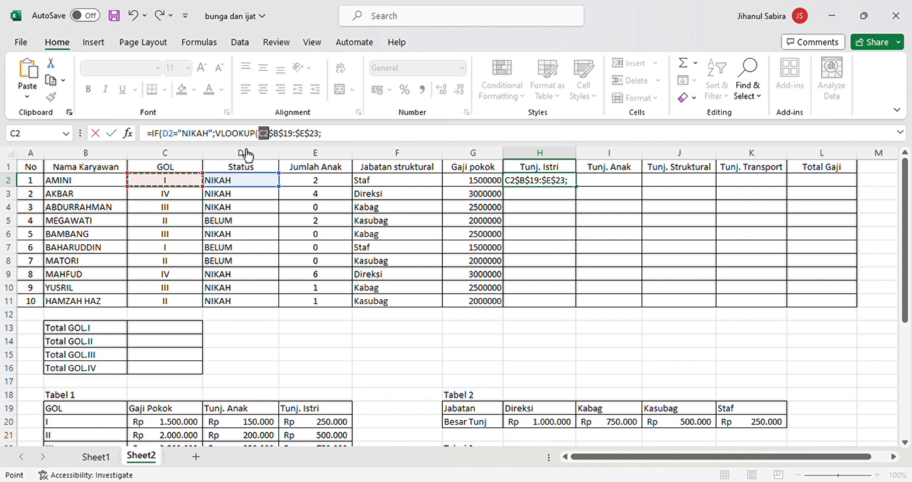
pyautogui.write(';')
pyautogui.click(345, 136)
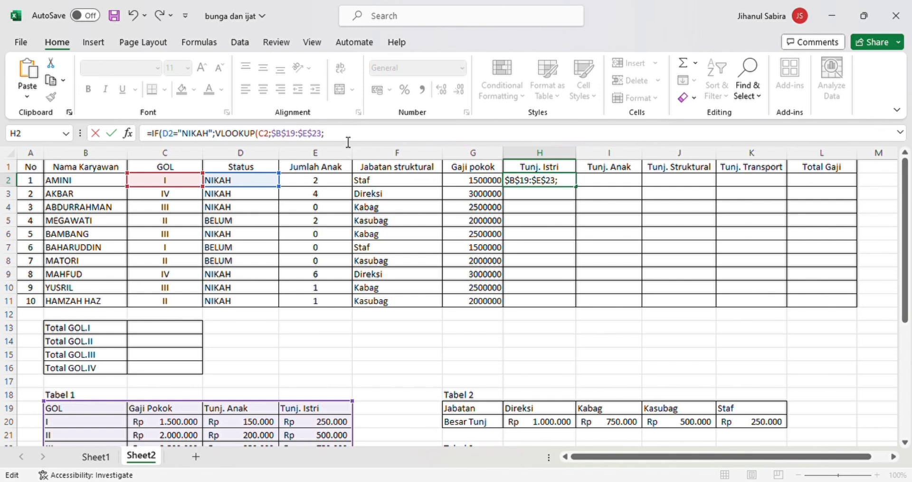
# - Give the H2 VLOOKUP column 4 and match type 0, add "0" as the false result, and close the IF formula
pyautogui.write('4;0')
pyautogui.write(')"0')
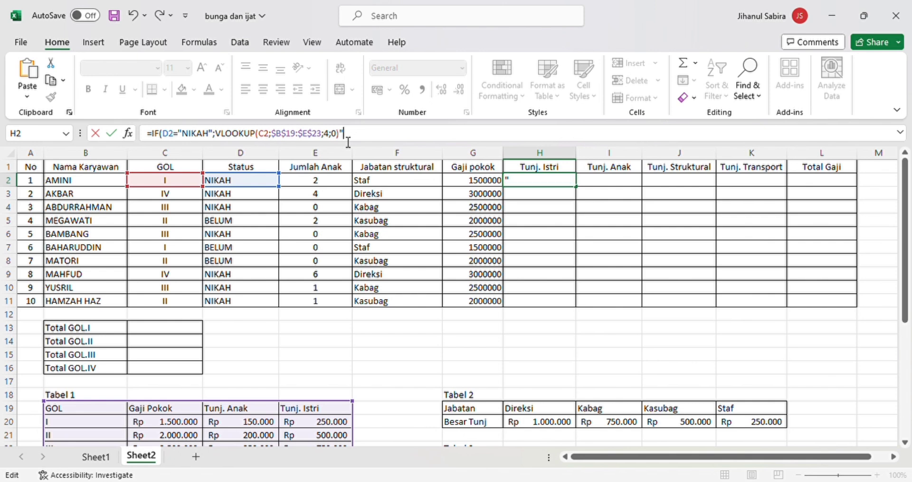
pyautogui.write('")')
pyautogui.press('Return')
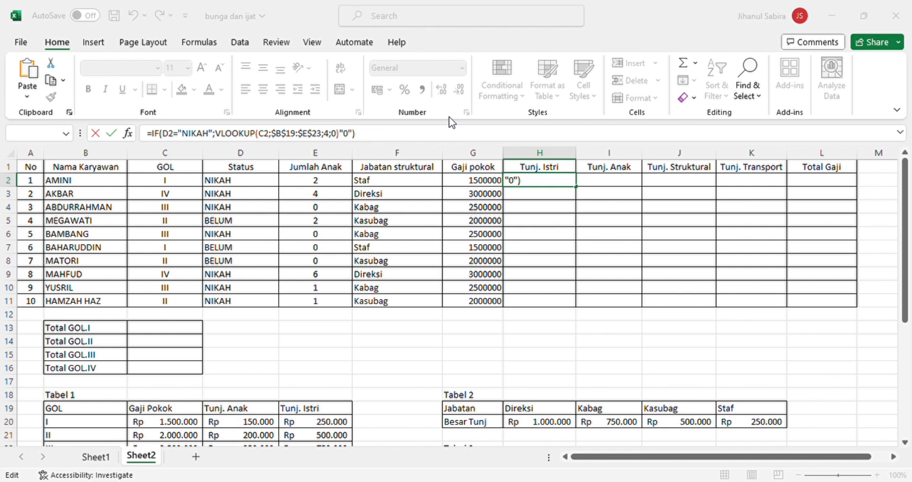
pyautogui.press('Return')
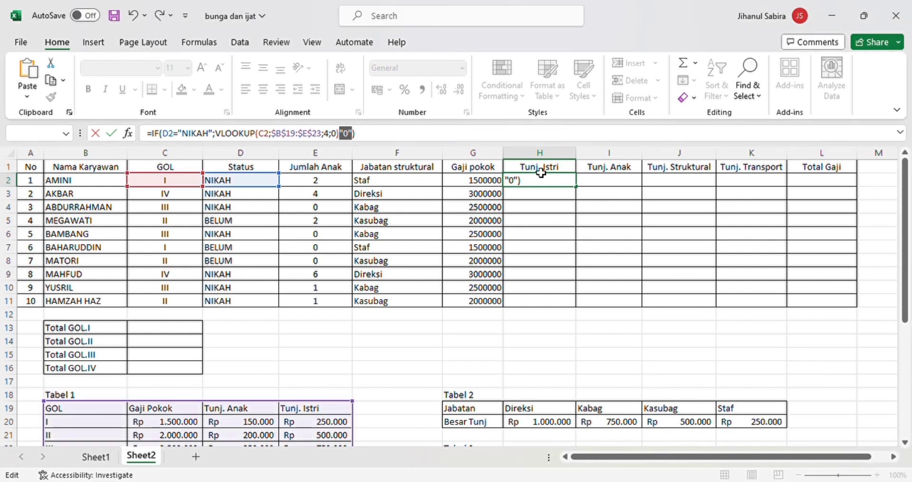
# - Insert the missing semicolon before "0" in the H2 formula and fill it down to H11
pyautogui.click(347, 135)
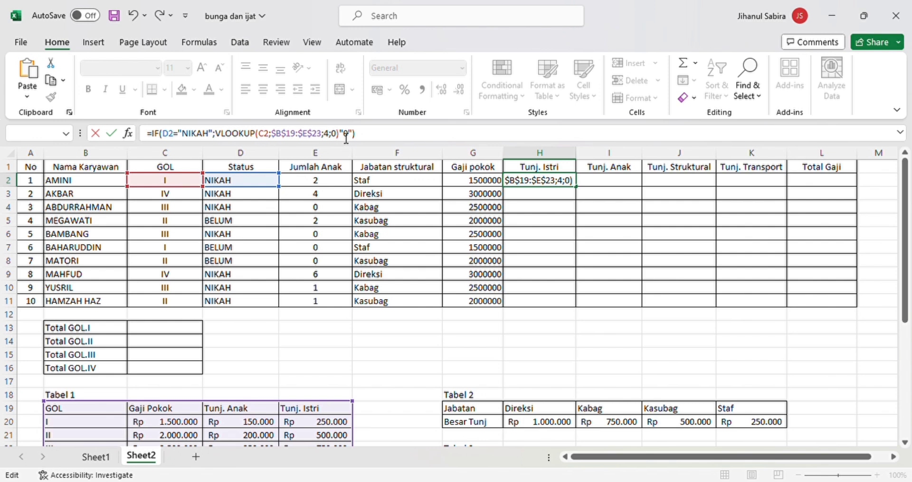
pyautogui.press('Right')
pyautogui.write(';')
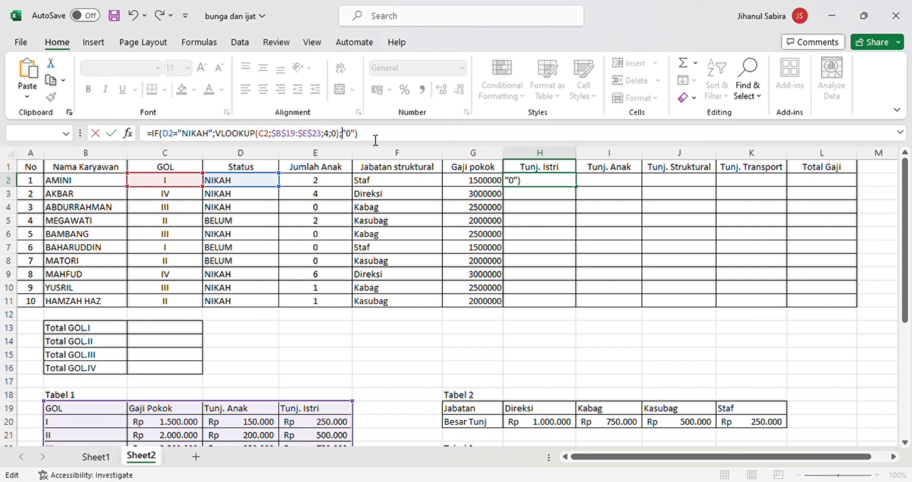
pyautogui.press('Return')
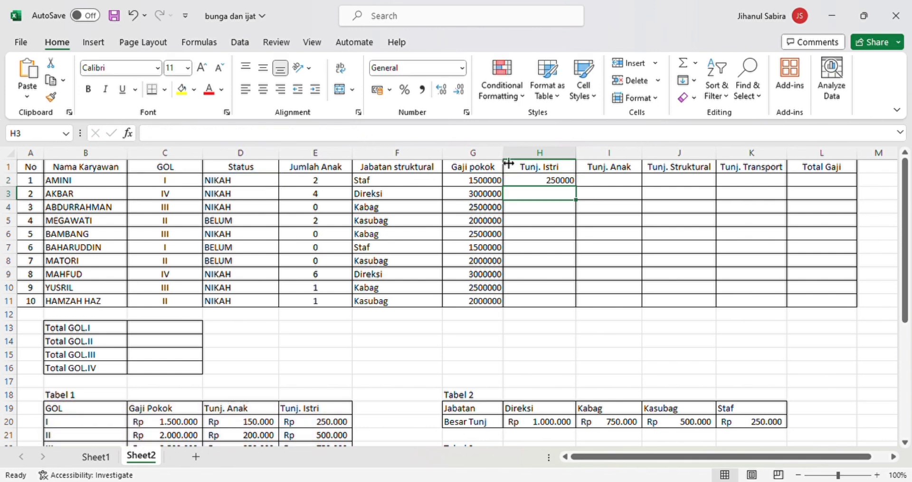
pyautogui.click(525, 180)
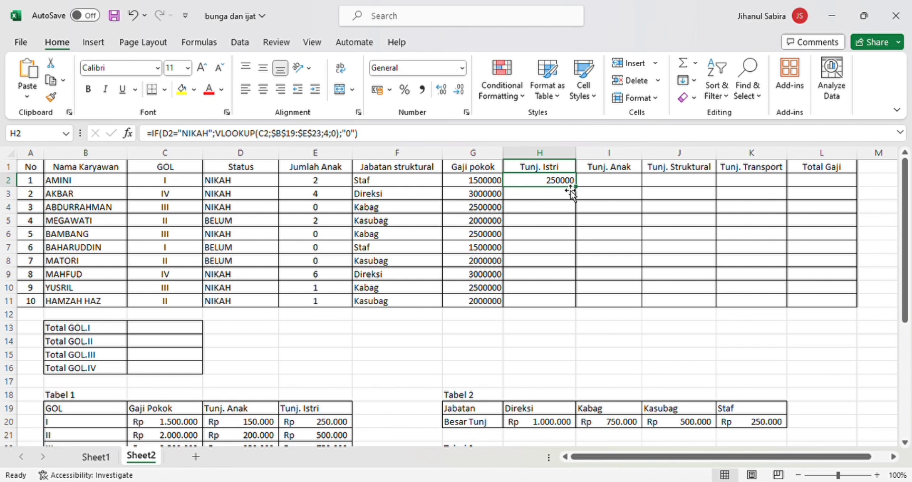
pyautogui.moveTo(575, 186); pyautogui.dragTo(582, 311)
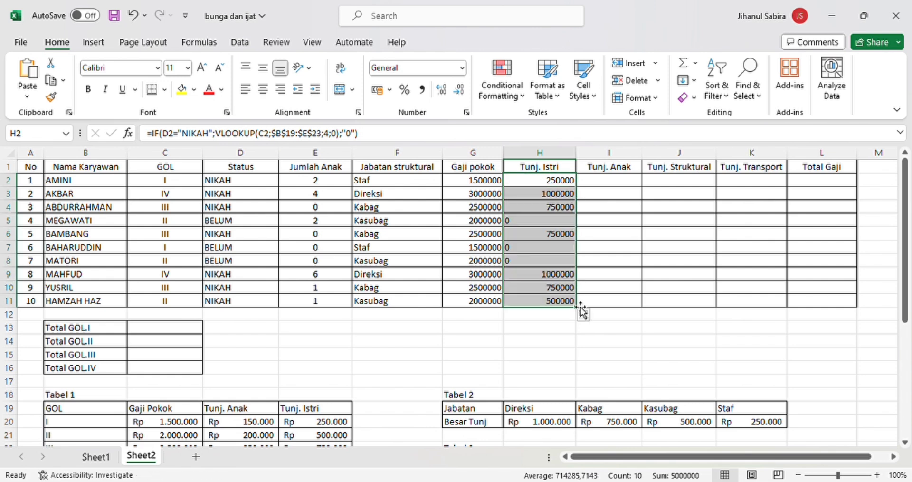
# - Start an IF formula with a nested AND function in I2 under Tunj. Anak, following instruction 2
pyautogui.click(636, 184)
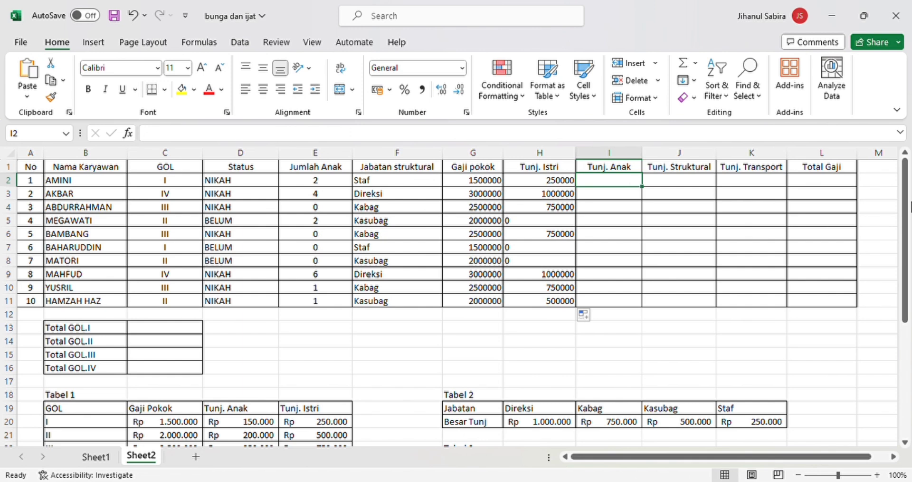
pyautogui.moveTo(908, 206); pyautogui.dragTo(910, 341)
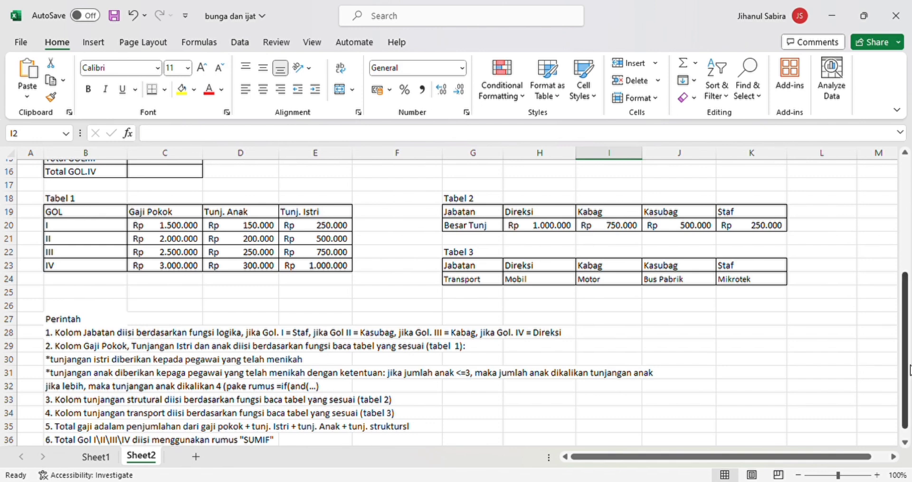
pyautogui.moveTo(907, 315); pyautogui.dragTo(907, 191)
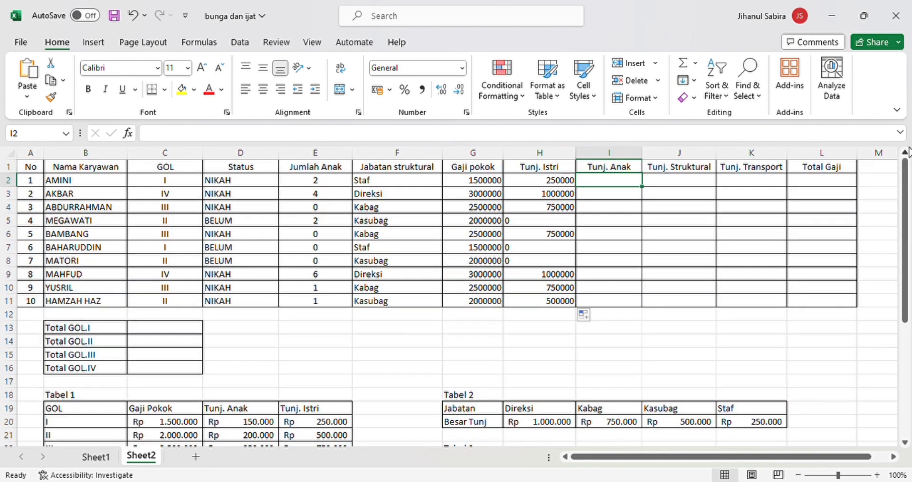
pyautogui.click(642, 135)
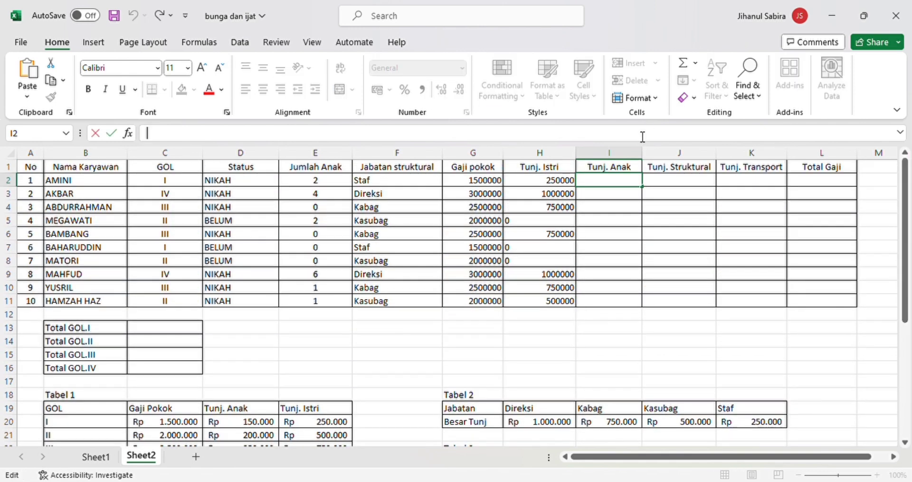
pyautogui.write('=IF')
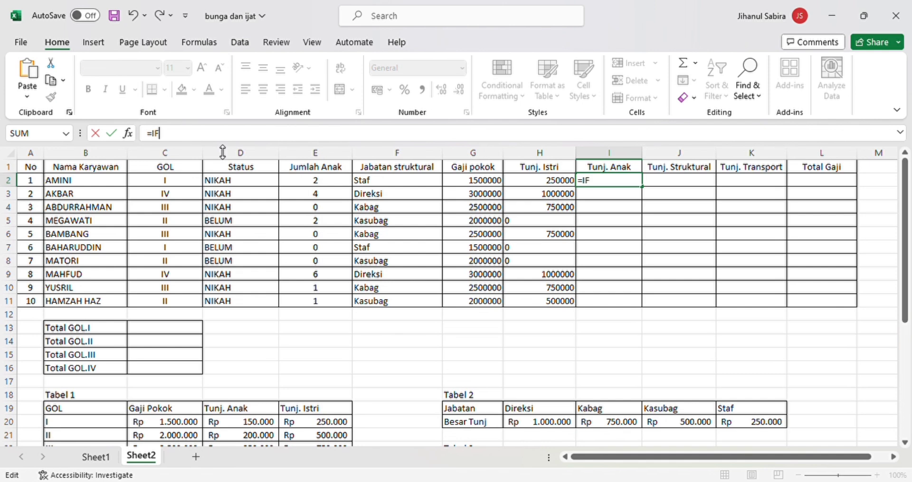
pyautogui.write('(AND(')
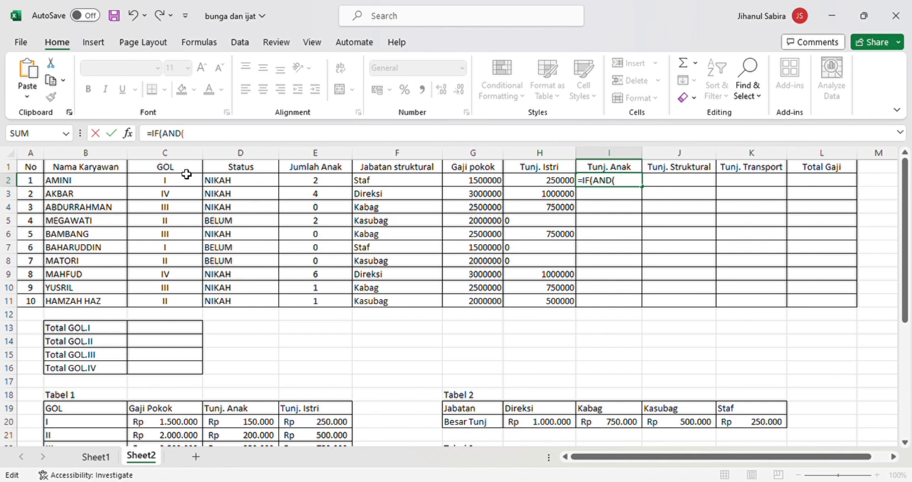
# - Enter D2="NIKAH" as the first AND condition in the I2 formula, followed by a semicolon
pyautogui.moveTo(896, 212); pyautogui.dragTo(911, 333)
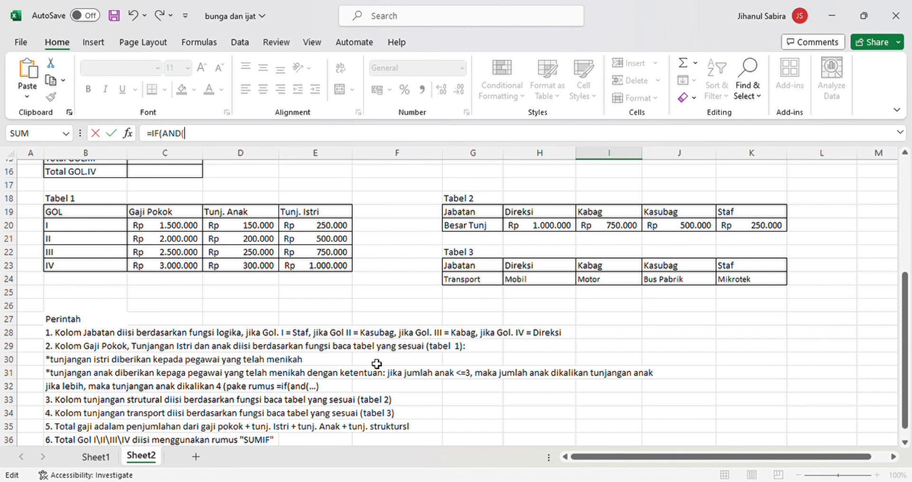
pyautogui.moveTo(902, 343); pyautogui.dragTo(901, 161)
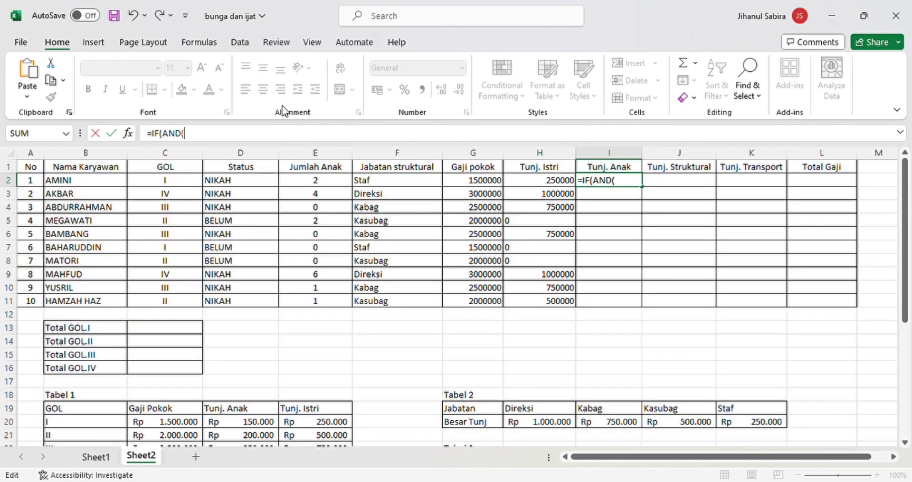
pyautogui.click(247, 186)
pyautogui.write('="NIK')
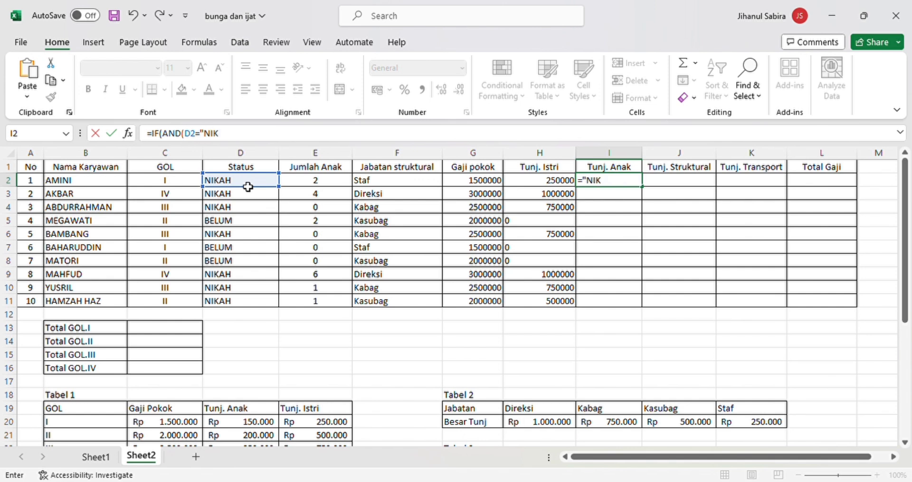
pyautogui.write('AH";')
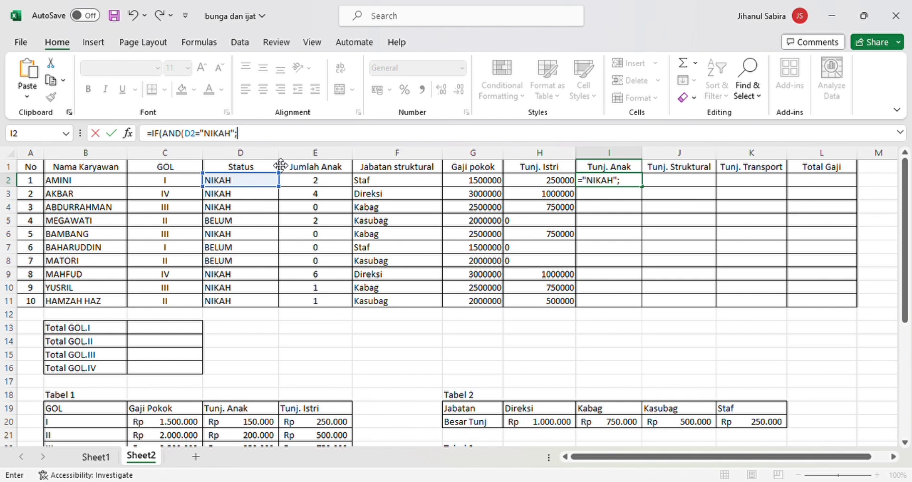
# - Add E2<=3 as the second AND condition in the I2 formula, close the AND function, and add a semicolon
pyautogui.click(316, 182)
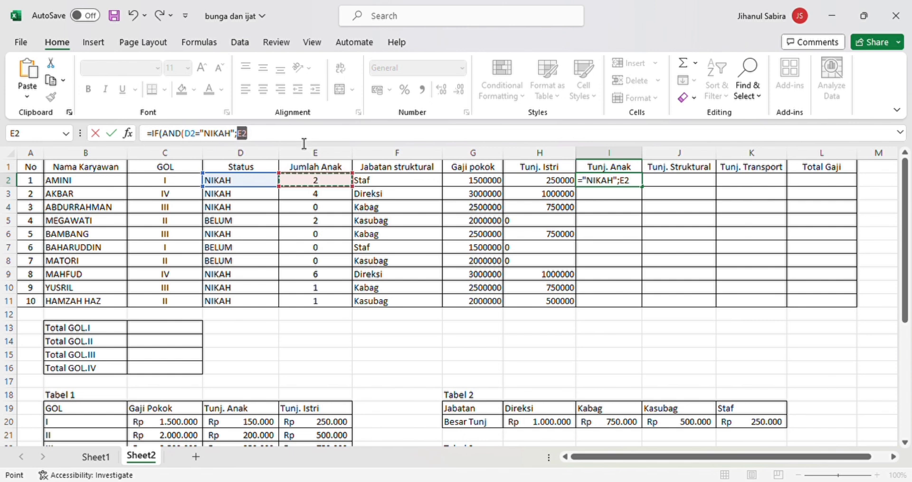
pyautogui.write('<')
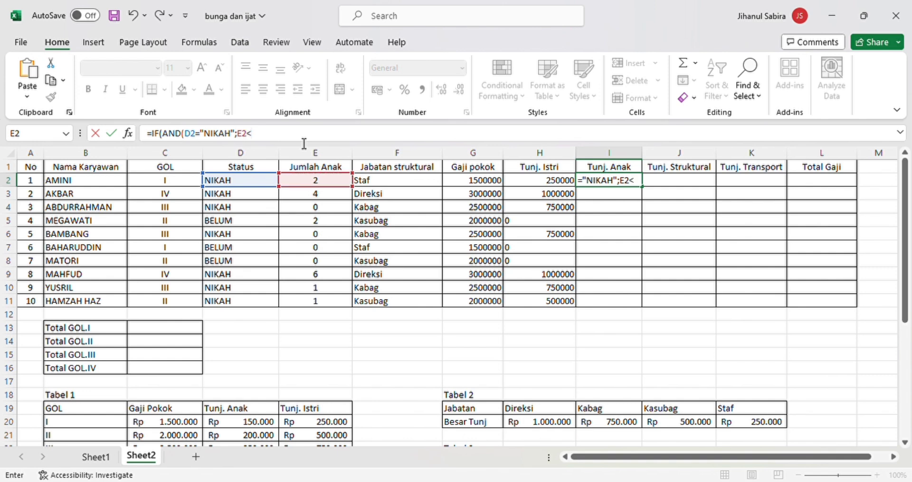
pyautogui.write('=3;')
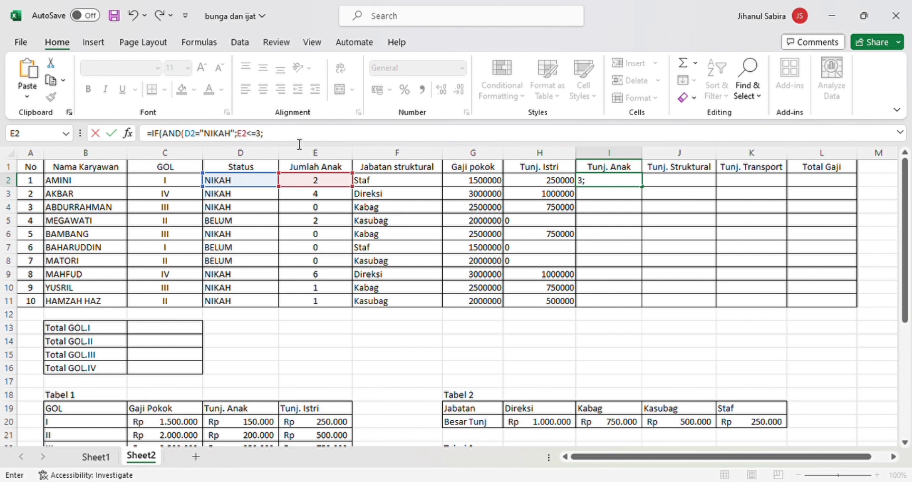
pyautogui.press('BackSpace')
pyautogui.write(')')
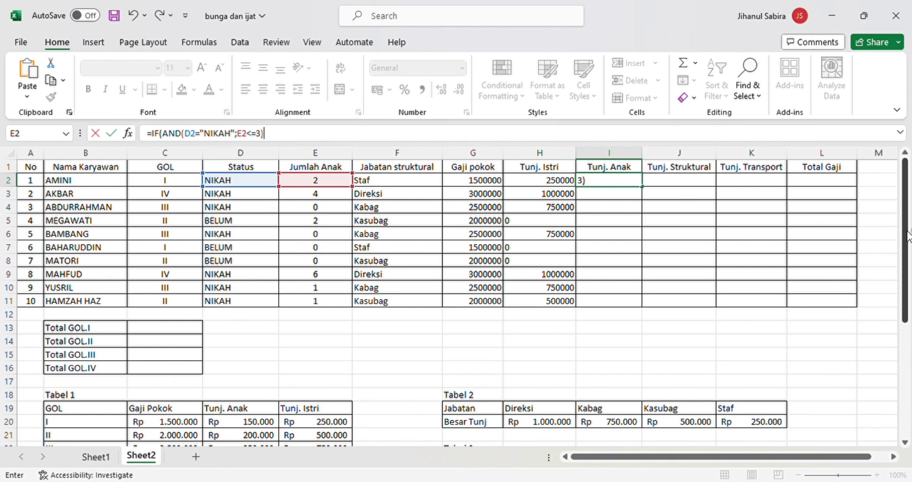
pyautogui.moveTo(906, 234); pyautogui.dragTo(910, 308)
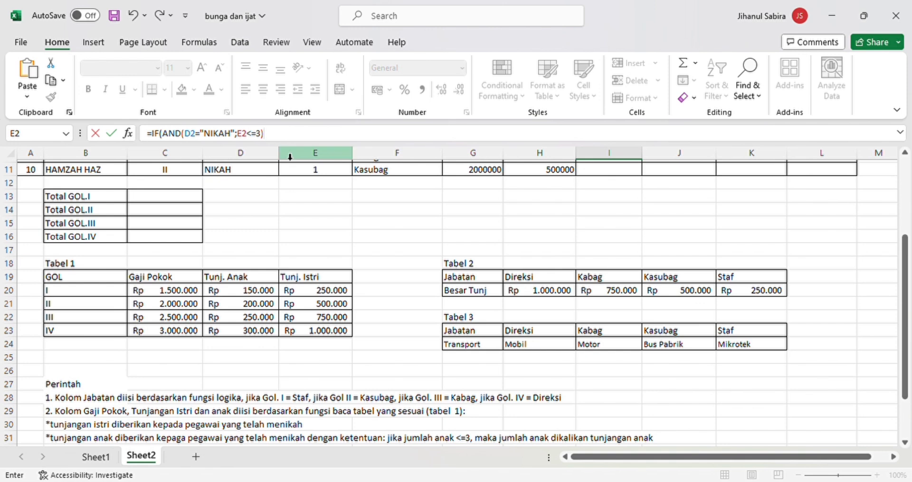
pyautogui.write(';')
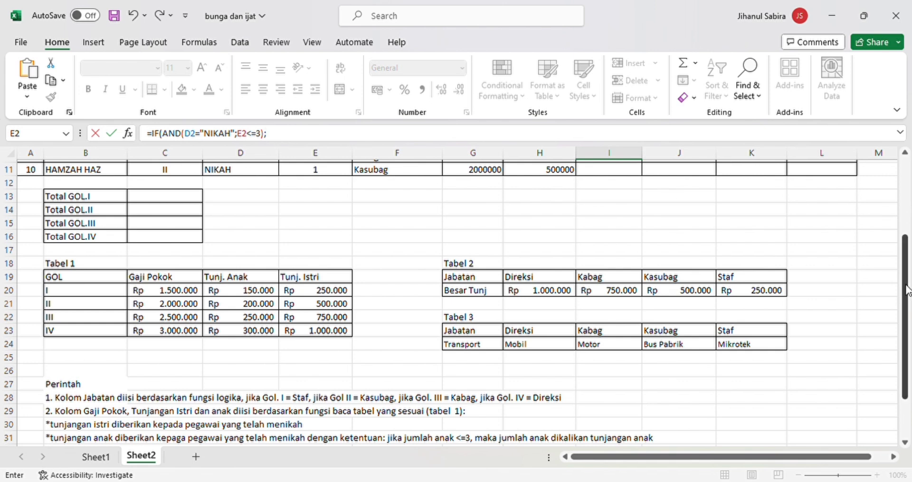
# - Begin the true result in I2 as E2 multiplied by a VLOOKUP with C2 as its lookup value
pyautogui.moveTo(905, 252); pyautogui.dragTo(906, 177)
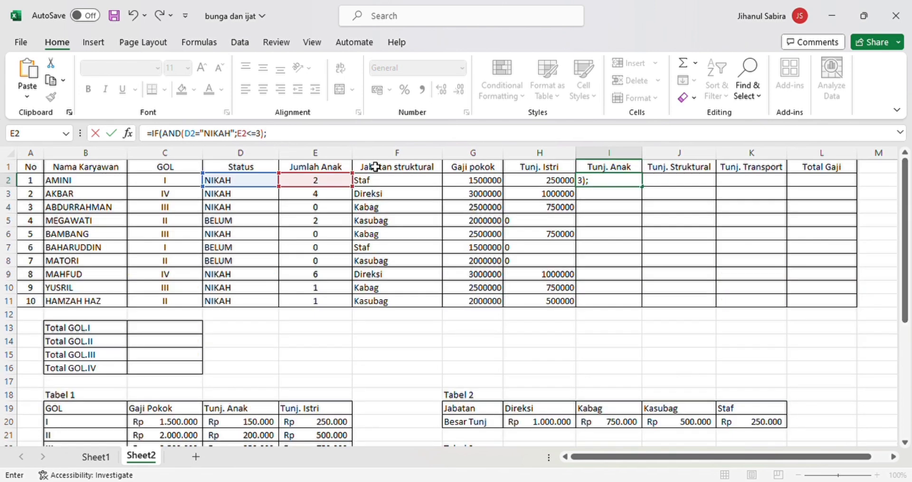
pyautogui.click(334, 184)
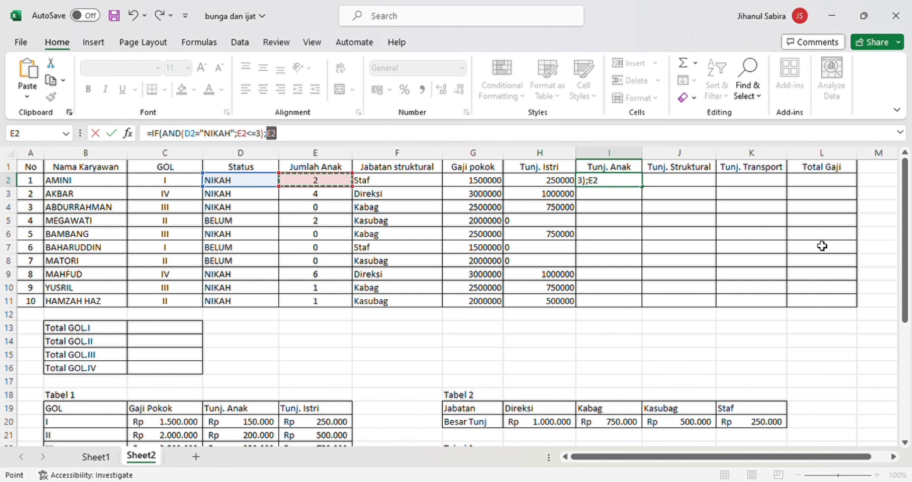
pyautogui.write('*')
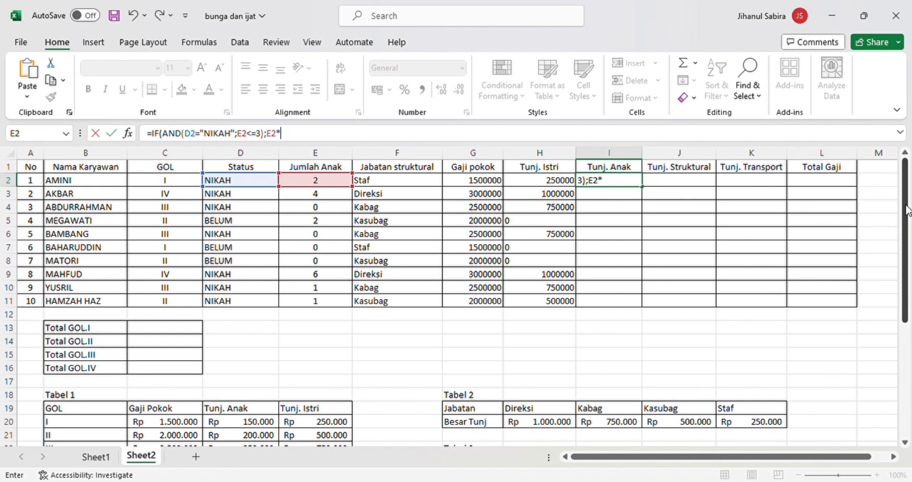
pyautogui.write('VLO')
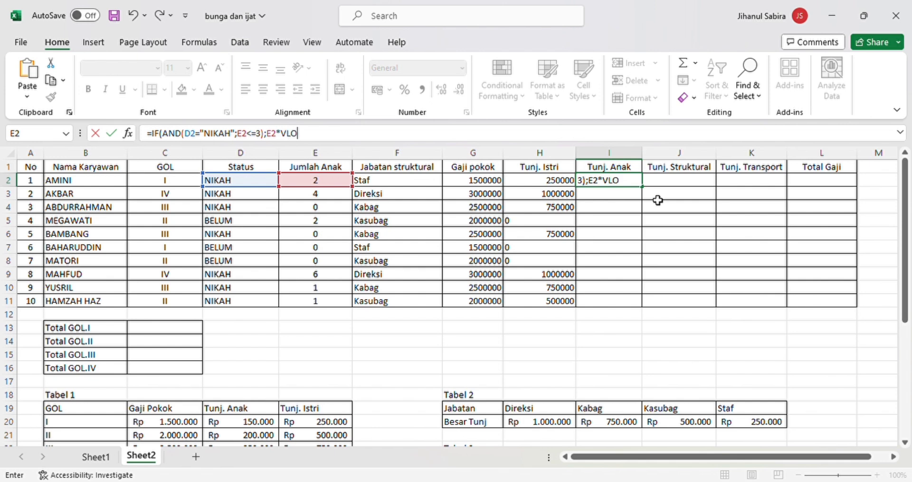
pyautogui.press('Tab')
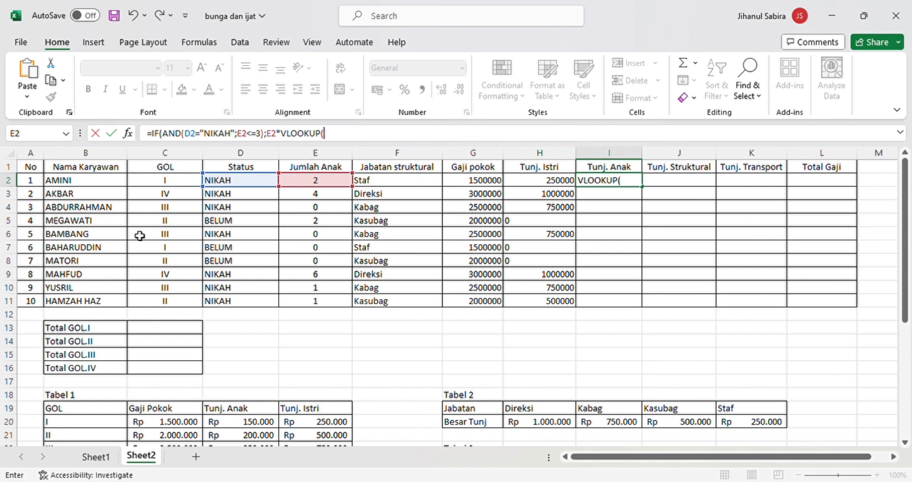
pyautogui.click(151, 184)
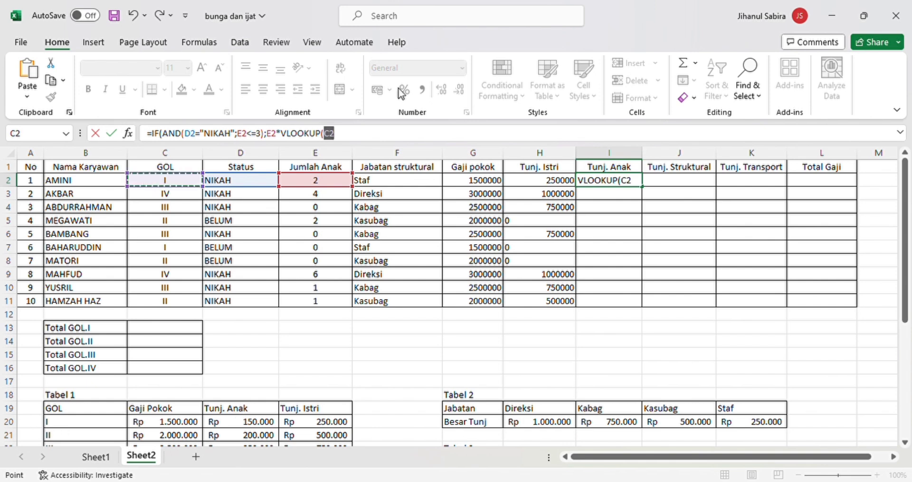
pyautogui.write(';')
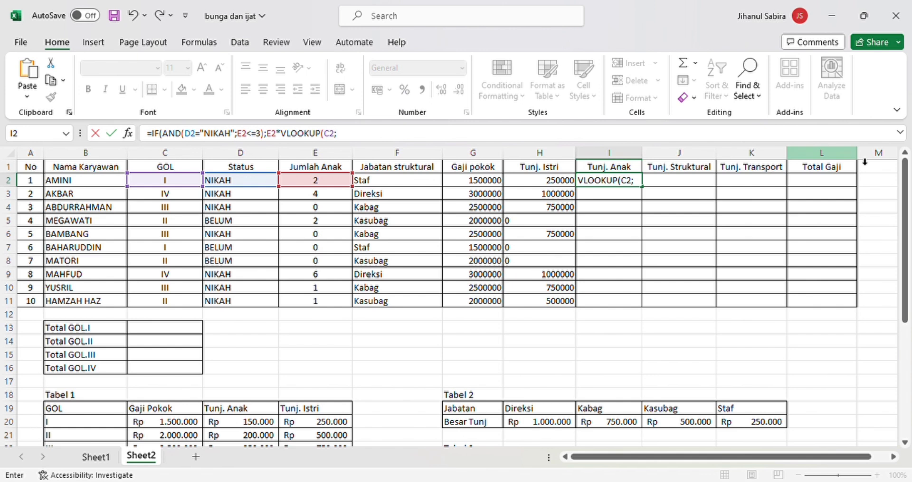
# - Give the I2 VLOOKUP the absolute Tabel 1 range $B$19:$E$23, column 3 and match type 0, and close it
pyautogui.moveTo(906, 197); pyautogui.dragTo(906, 274)
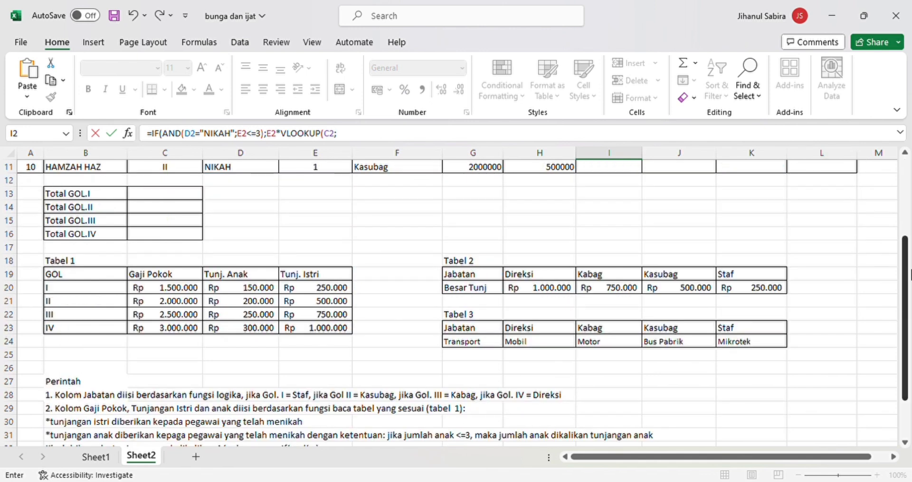
pyautogui.moveTo(54, 279); pyautogui.dragTo(317, 335)
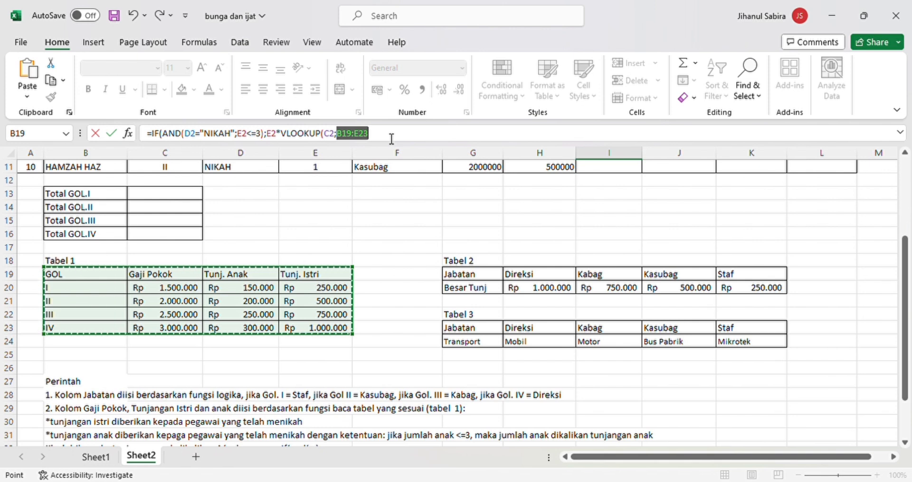
pyautogui.press('F4')
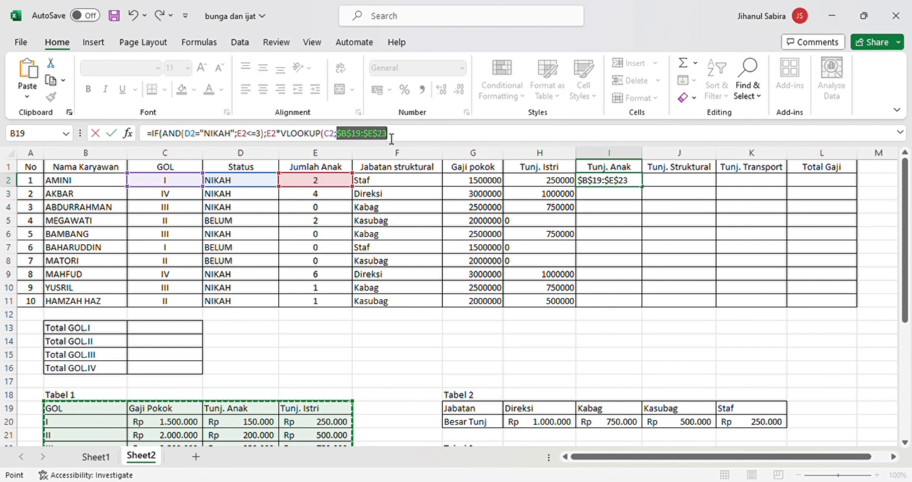
pyautogui.write(';')
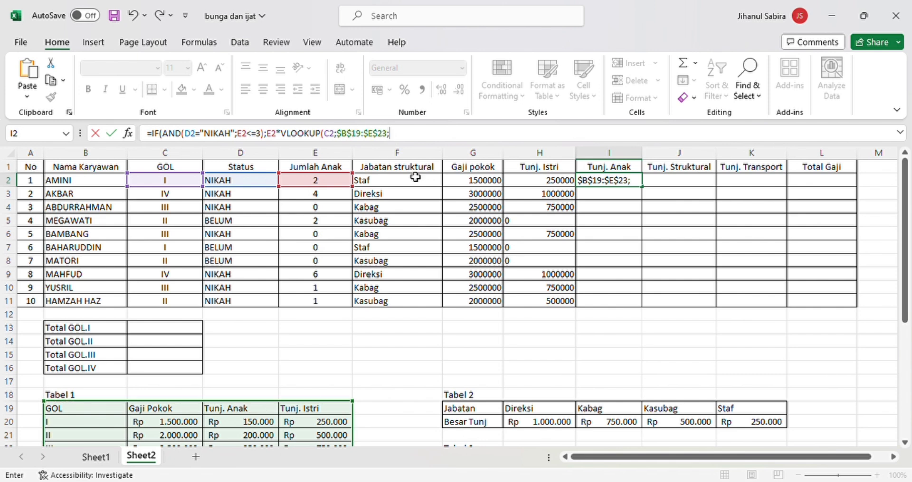
pyautogui.write('3;0')
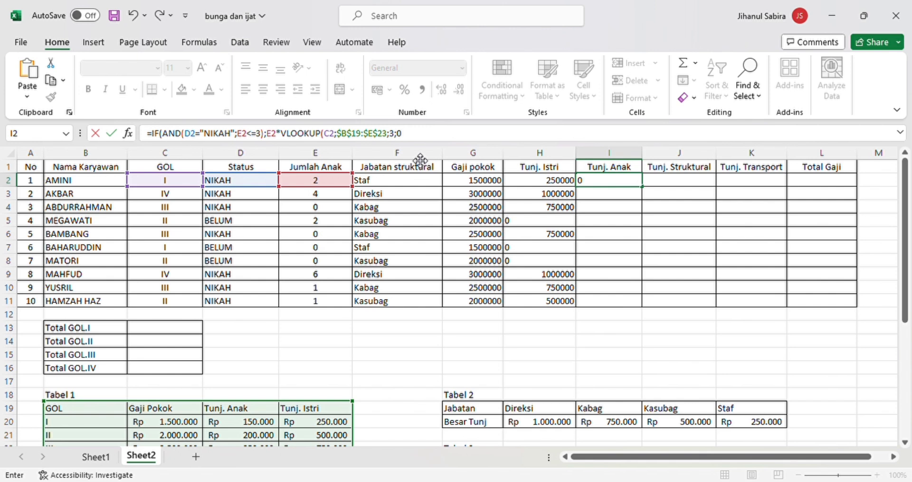
pyautogui.write(')')
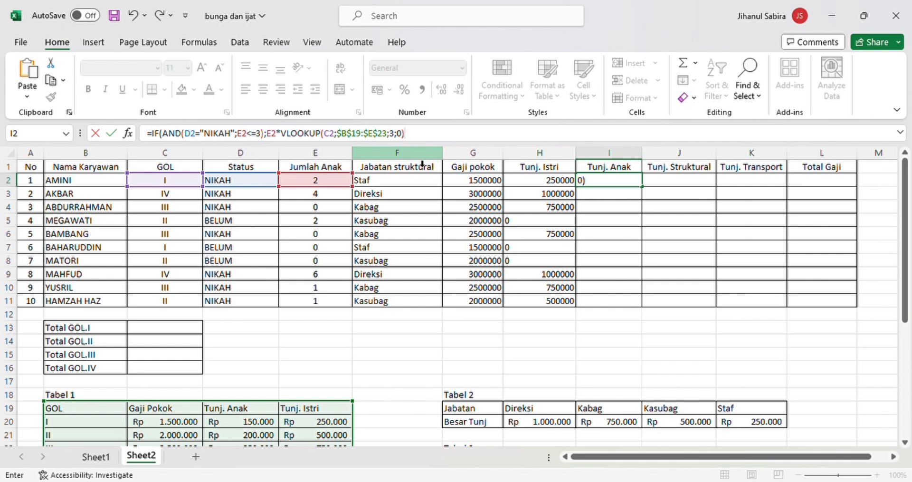
# - Start a nested IF with an AND function as the false result in I2, with D2="NIKAH" as its first condition
pyautogui.moveTo(904, 190); pyautogui.dragTo(903, 302)
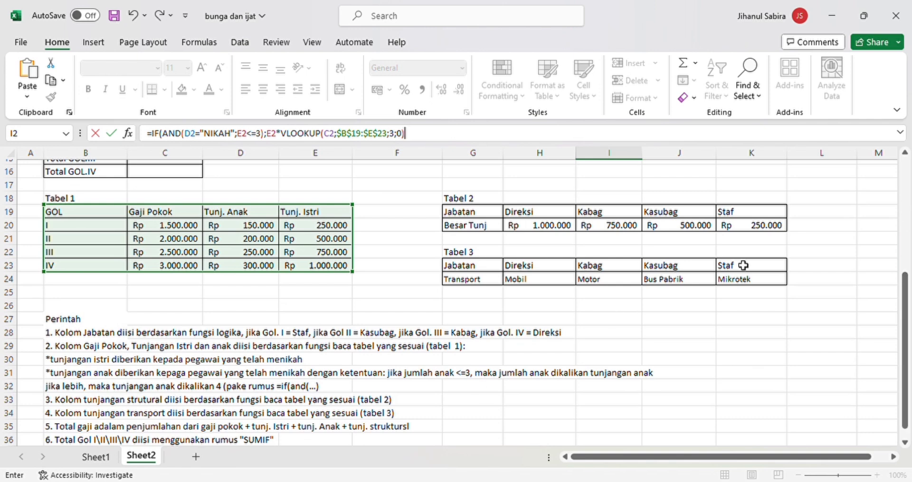
pyautogui.moveTo(906, 318); pyautogui.dragTo(905, 207)
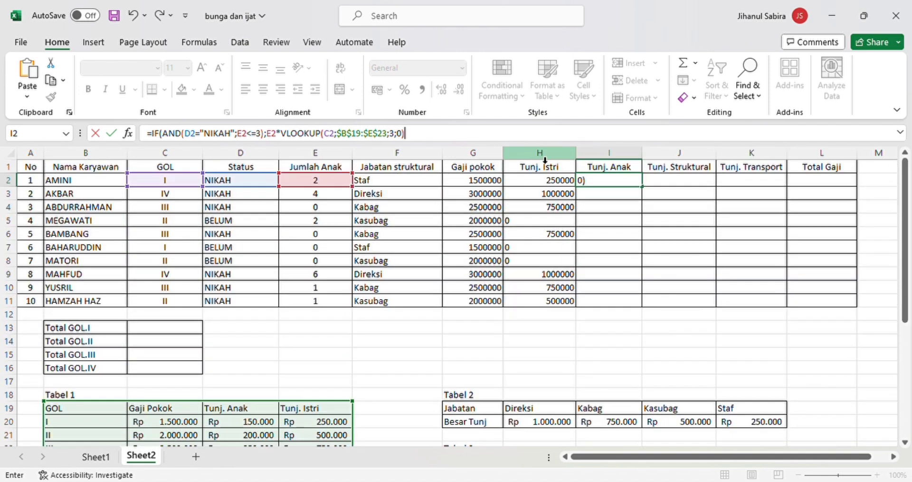
pyautogui.write(';IF(')
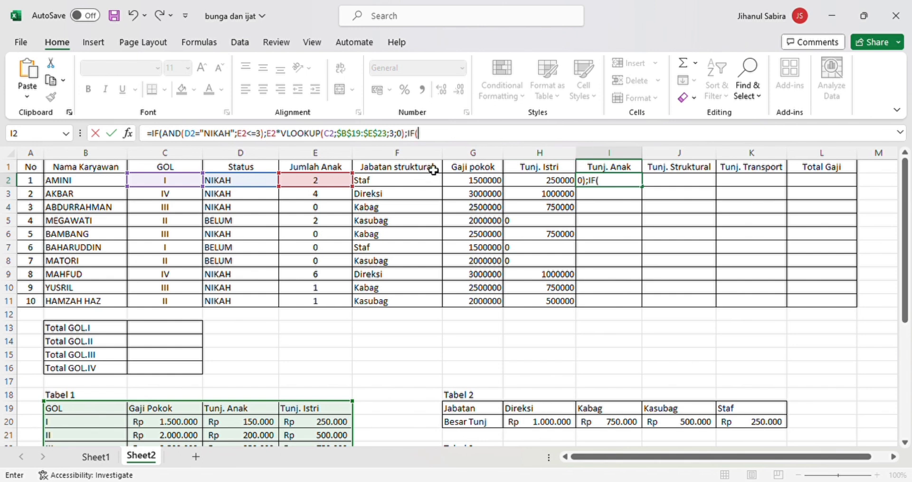
pyautogui.write('AND(')
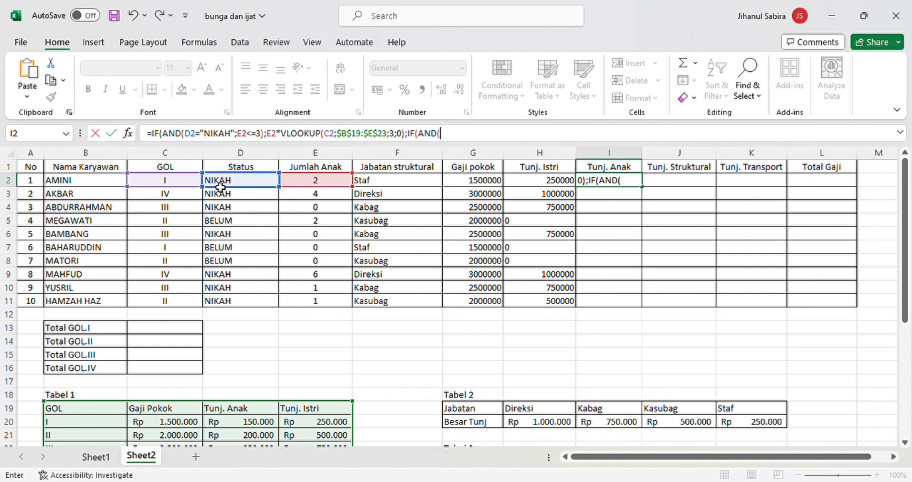
pyautogui.click(240, 183)
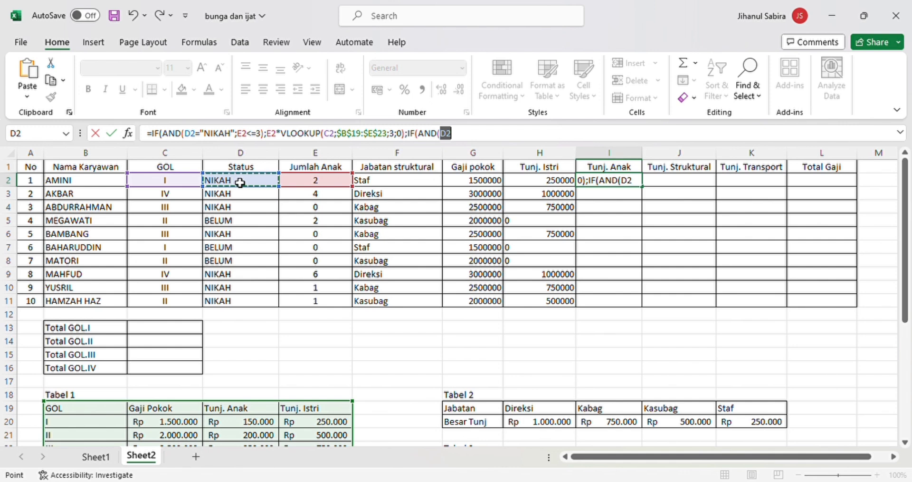
pyautogui.write('="')
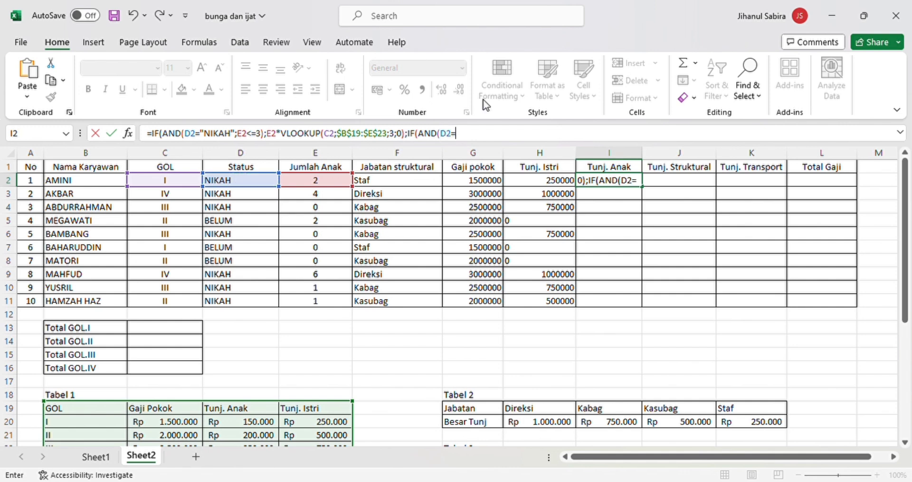
pyautogui.write('NIK')
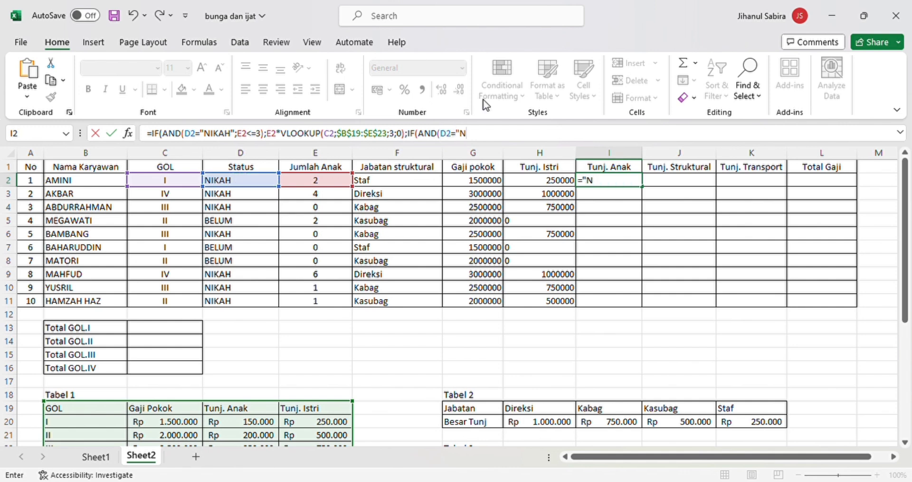
pyautogui.write('AH";')
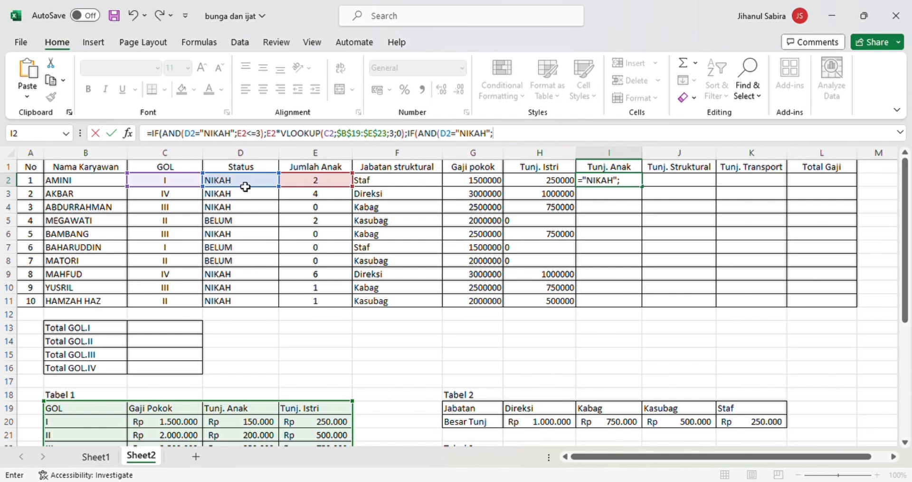
# - Add E2>4 as the nested AND's second condition, close it, and begin the true result with 4*VLOOKUP(
pyautogui.click(333, 188)
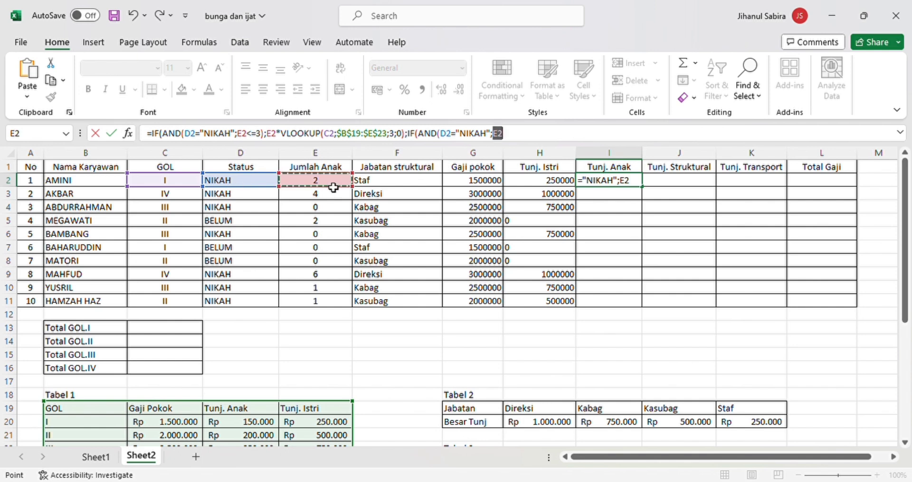
pyautogui.write('>4')
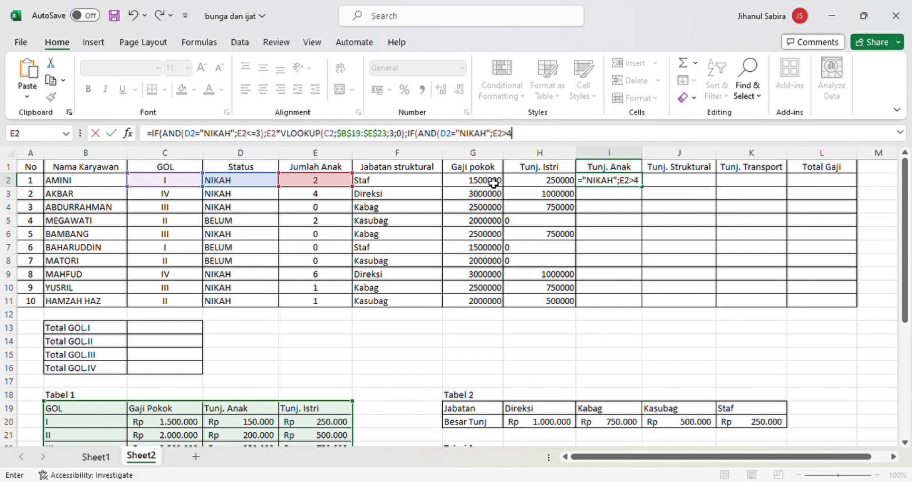
pyautogui.write(');')
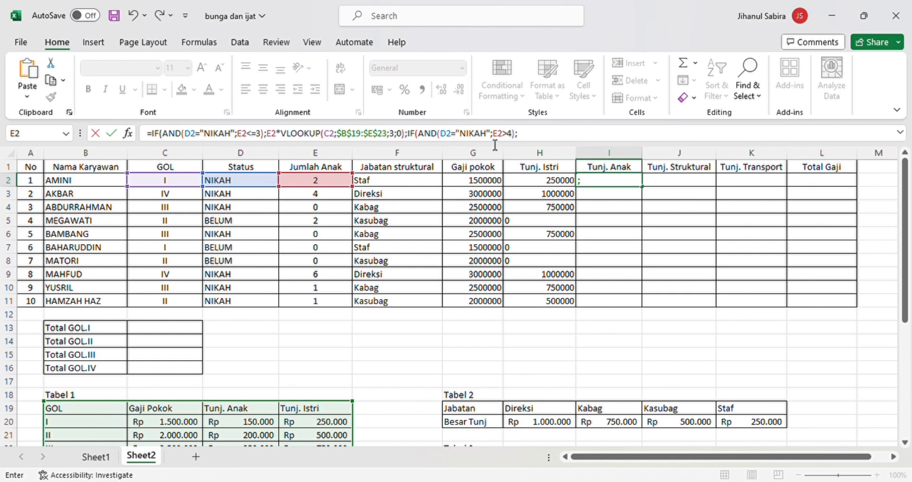
pyautogui.write('4*VLOOKUP(')
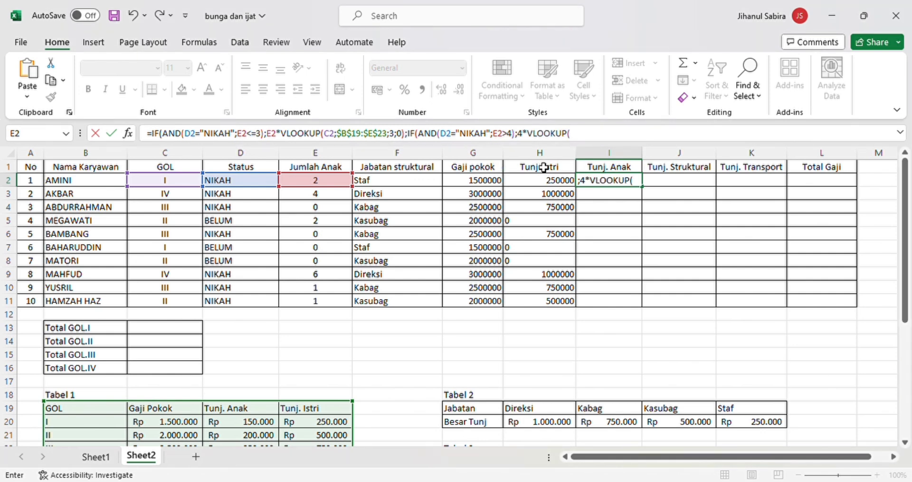
# - Correct the nested AND's second condition in the I2 formula to E2>3
pyautogui.click(513, 134)
pyautogui.press('BackSpace')
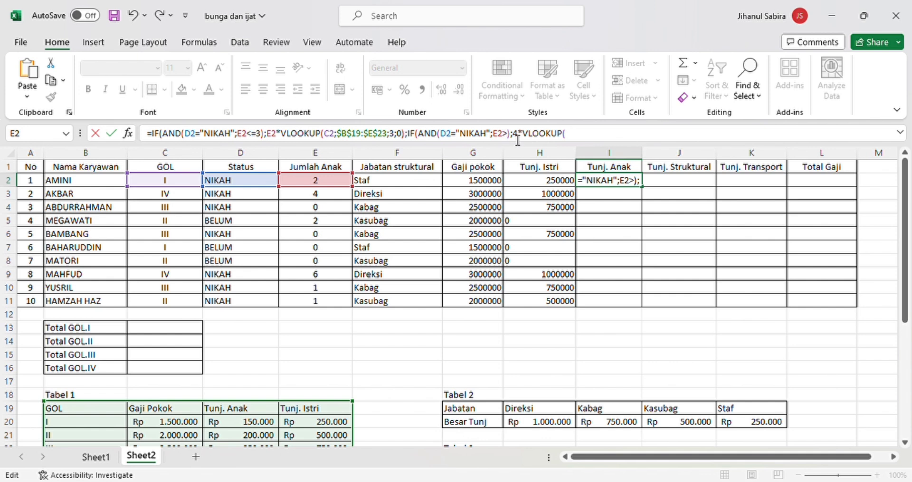
pyautogui.write('3')
# - Give the second VLOOKUP in the I2 formula C2 as its lookup value and the absolute Tabel 1 range $B$19:$E$23
pyautogui.click(596, 141)
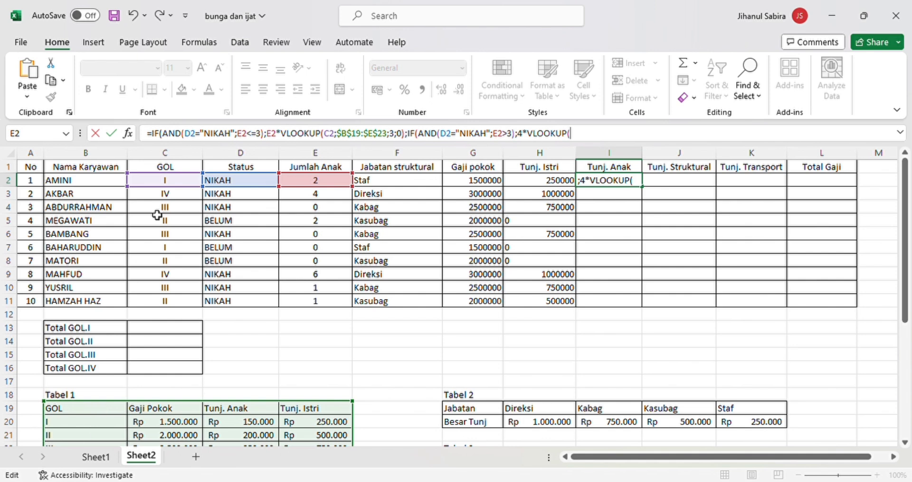
pyautogui.click(165, 183)
pyautogui.write(';')
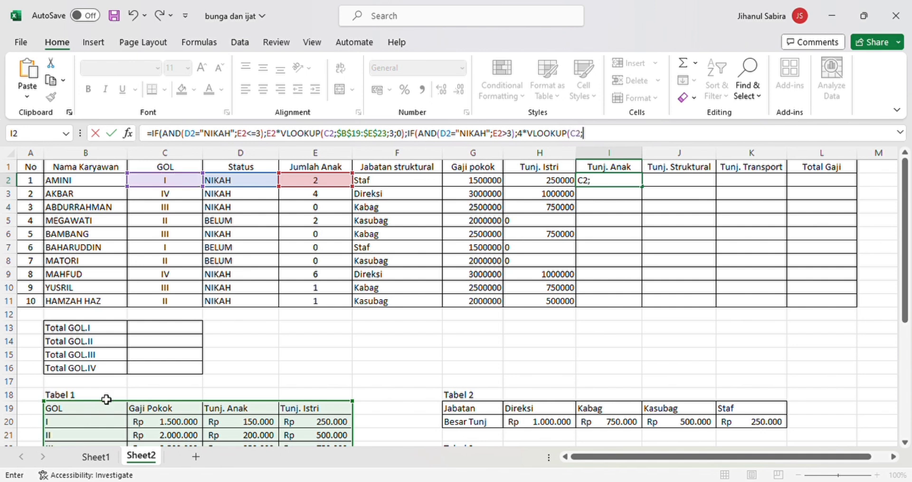
pyautogui.click(100, 412)
pyautogui.moveTo(100, 413); pyautogui.dragTo(336, 433)
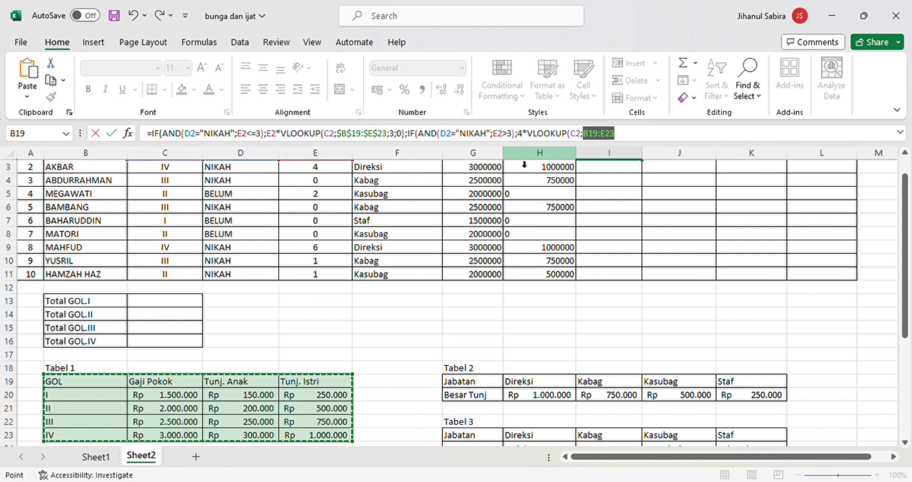
pyautogui.scroll(1, 524, 165)
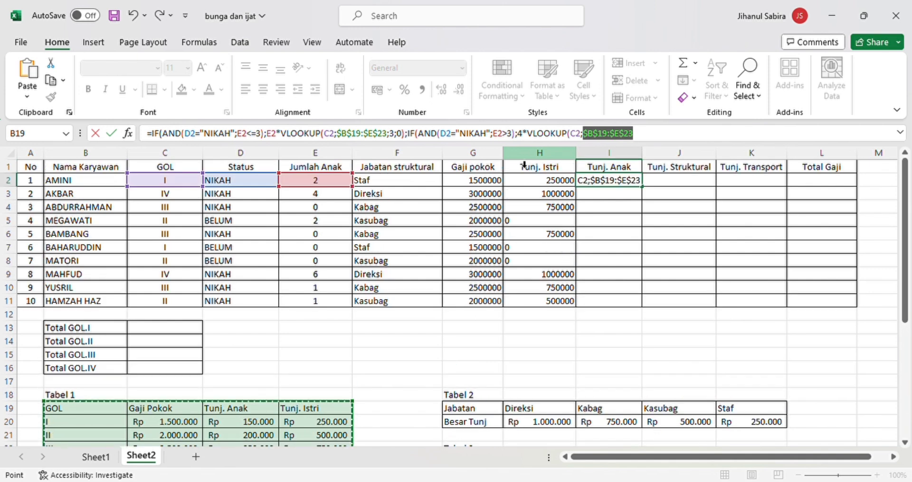
pyautogui.press('F4')
pyautogui.write(';')
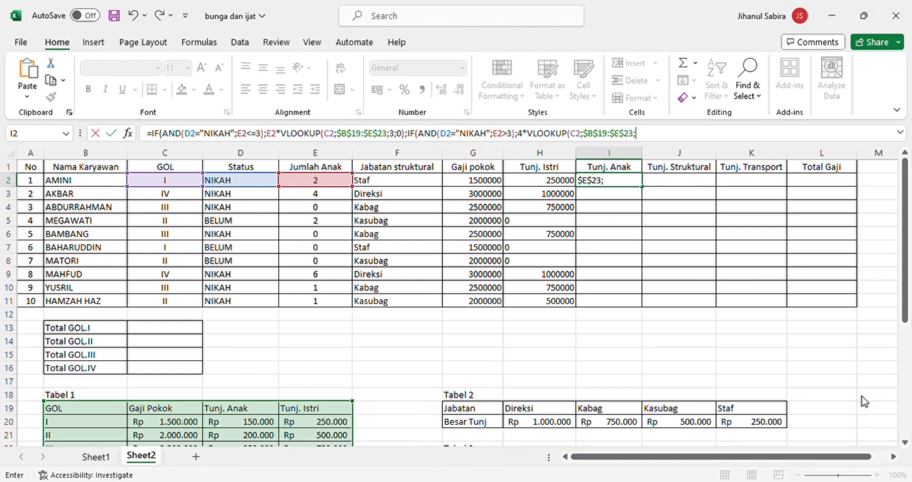
# - Set the second VLOOKUP in I2 to column 3 and match type 0, and close it
pyautogui.click(886, 417)
pyautogui.click(885, 421)
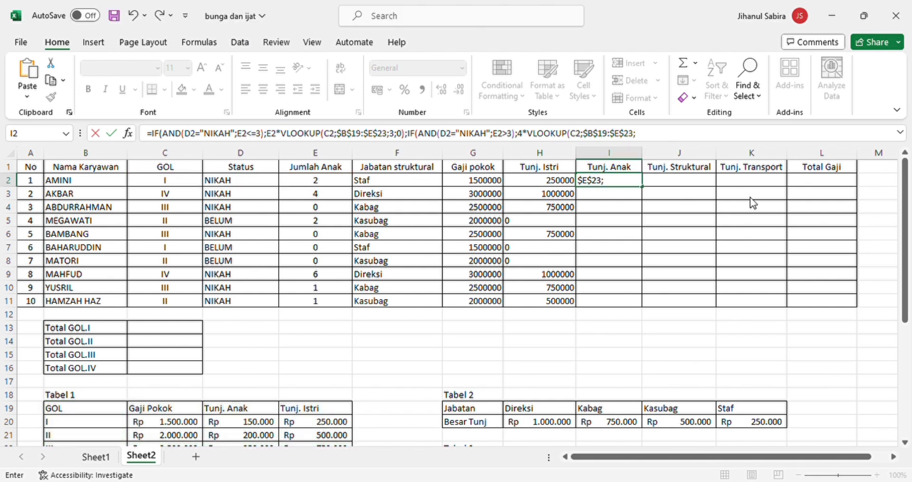
pyautogui.write('3')
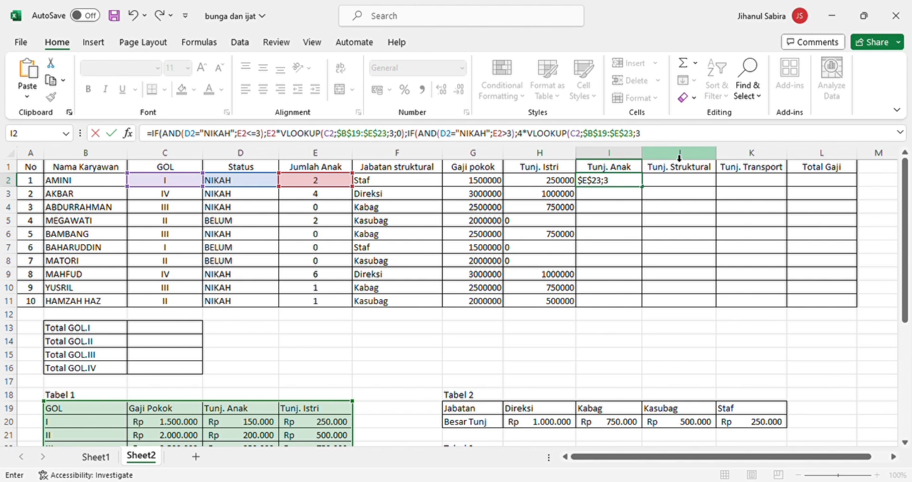
pyautogui.write(';0')
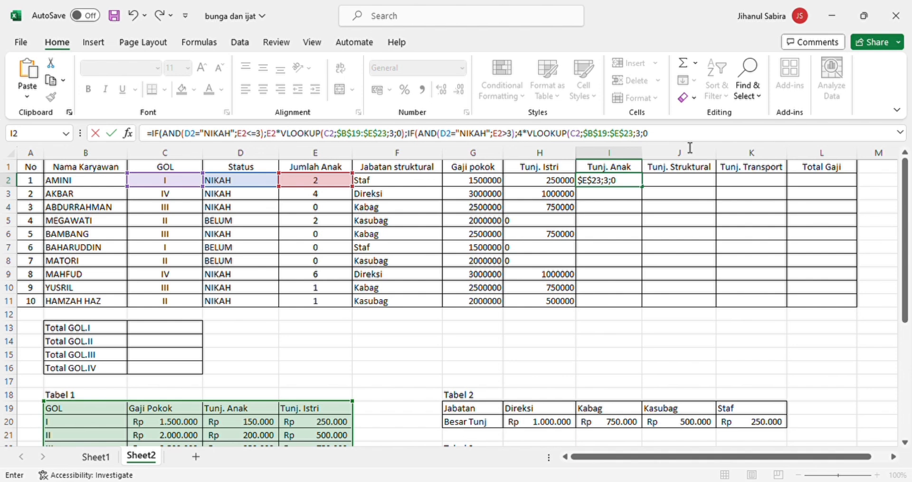
pyautogui.write(')')
# - Finish the nested IF in I2 with "0" as its false result and fill the Tunj. Anak formula down to I11
pyautogui.write('"')
pyautogui.write('0')
pyautogui.write('))')
pyautogui.press('Return')
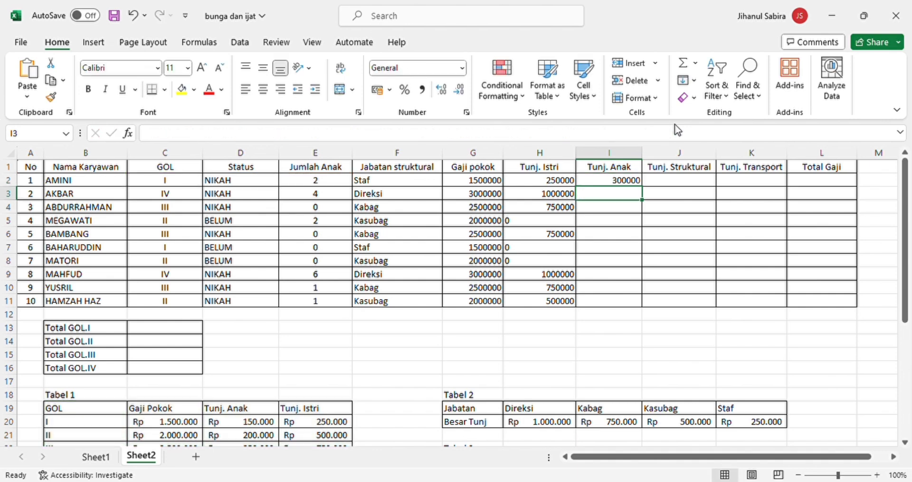
pyautogui.click(631, 180)
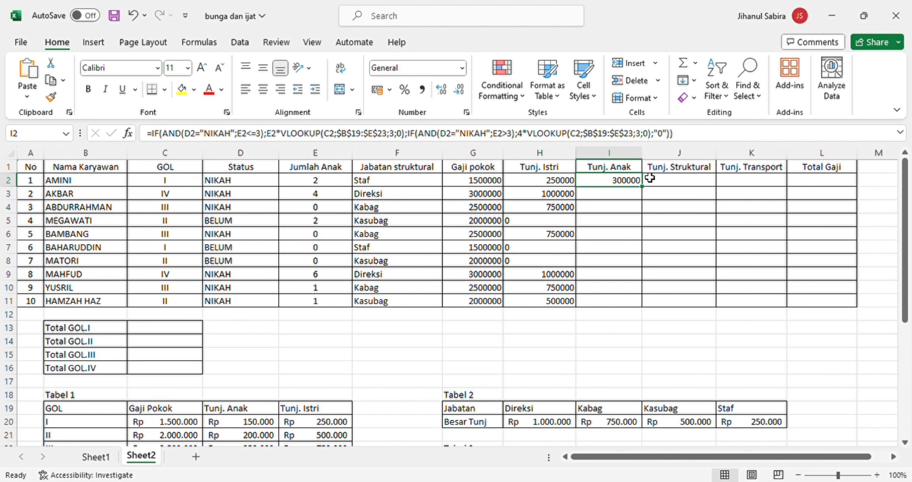
pyautogui.moveTo(645, 190); pyautogui.dragTo(648, 309)
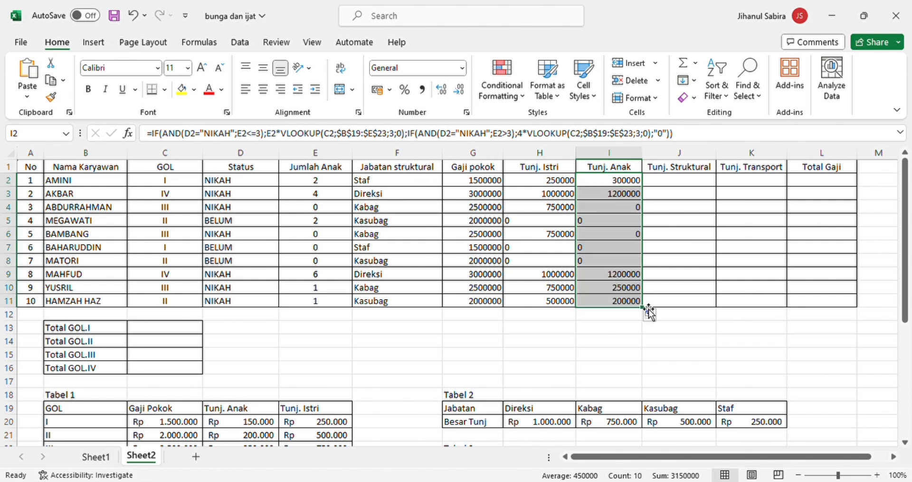
# - Start an HLOOKUP formula for Tunj. Struktural in J2 with F2 as the lookup value
pyautogui.click(696, 186)
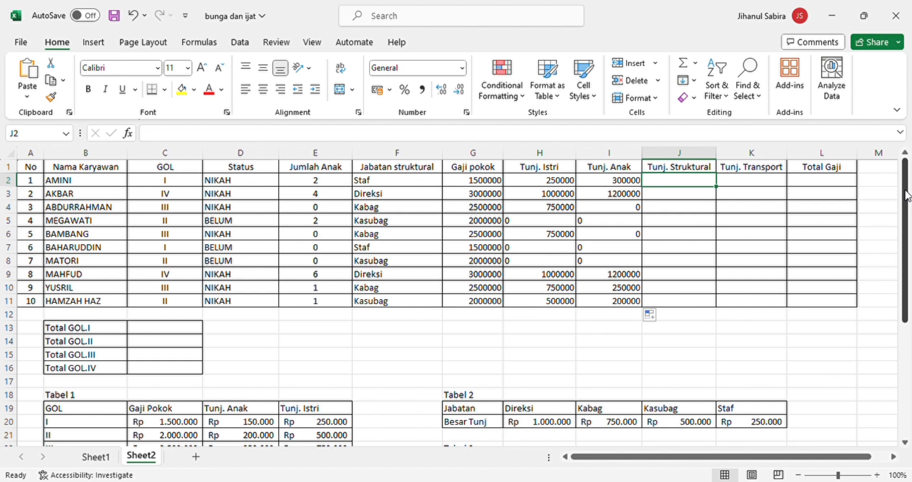
pyautogui.moveTo(906, 238); pyautogui.dragTo(906, 353)
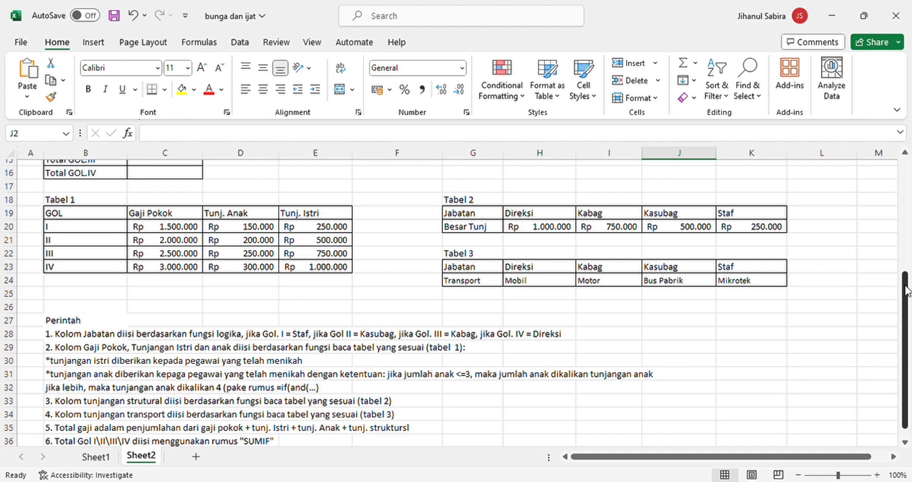
pyautogui.moveTo(905, 291); pyautogui.dragTo(906, 179)
pyautogui.click(776, 137)
pyautogui.write('=')
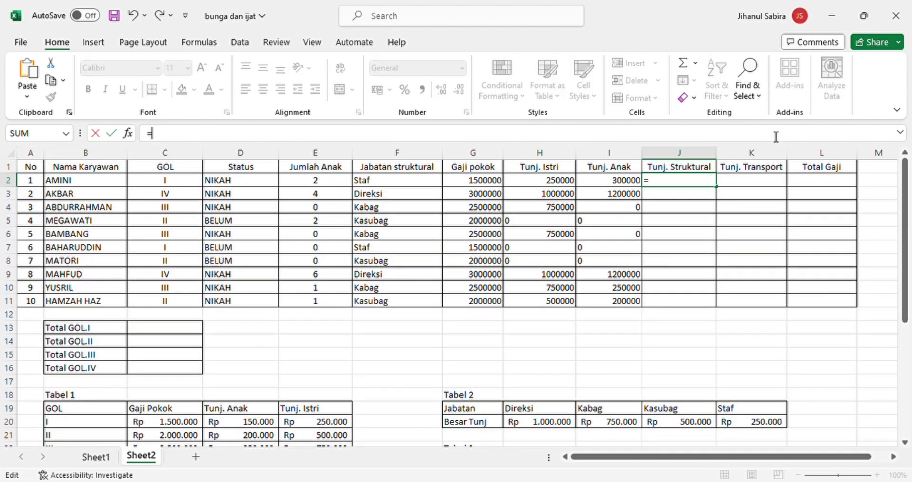
pyautogui.write('HL')
pyautogui.press('Tab')
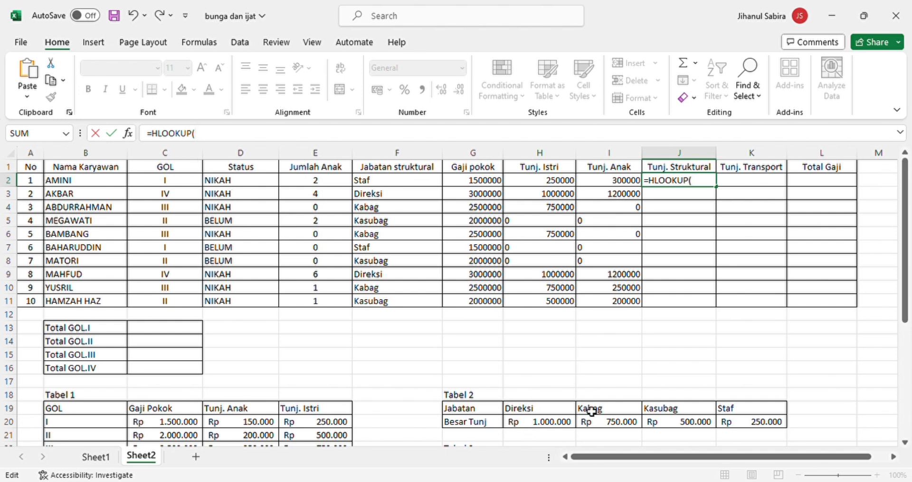
pyautogui.click(404, 183)
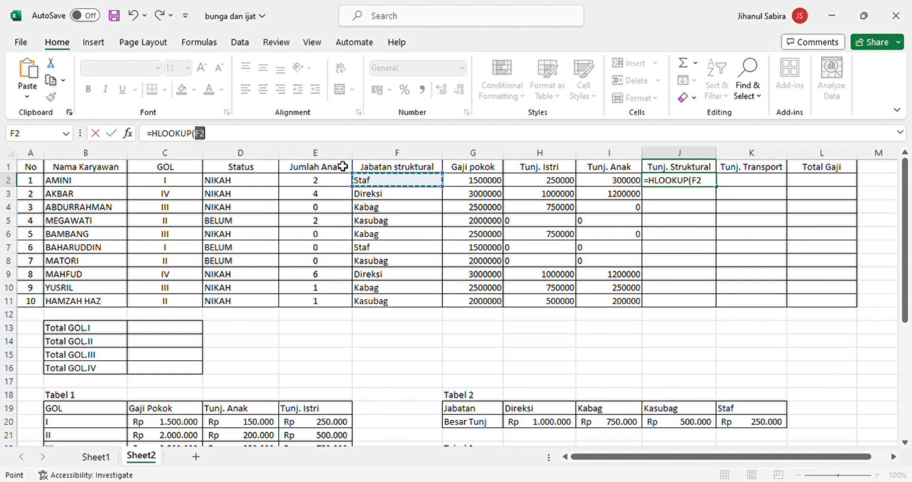
pyautogui.write(';')
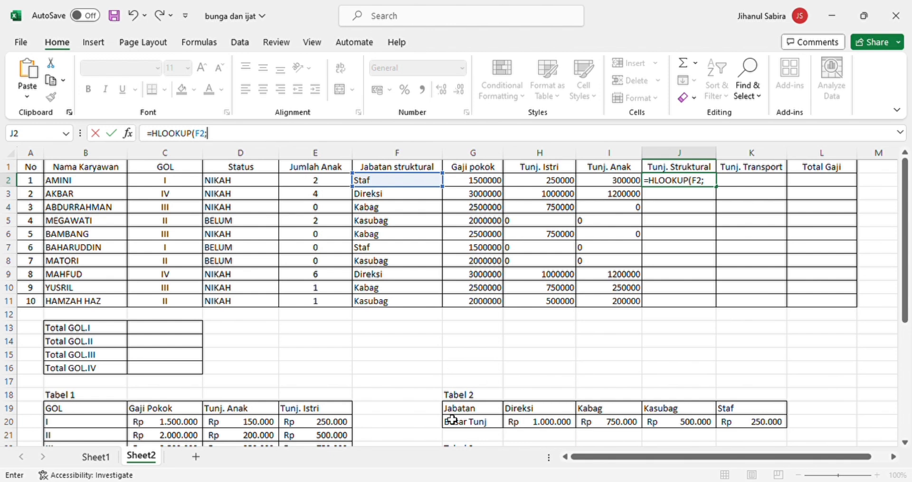
# - Complete the J2 HLOOKUP with the absolute range $G$19:$L$20, row 2 and match type 0, and fill it down to J11
pyautogui.moveTo(459, 411); pyautogui.dragTo(828, 426)
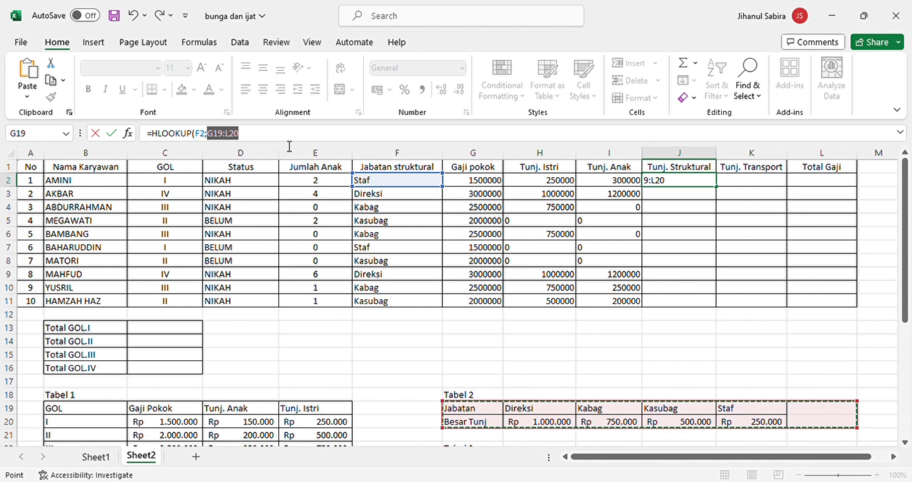
pyautogui.press('F4')
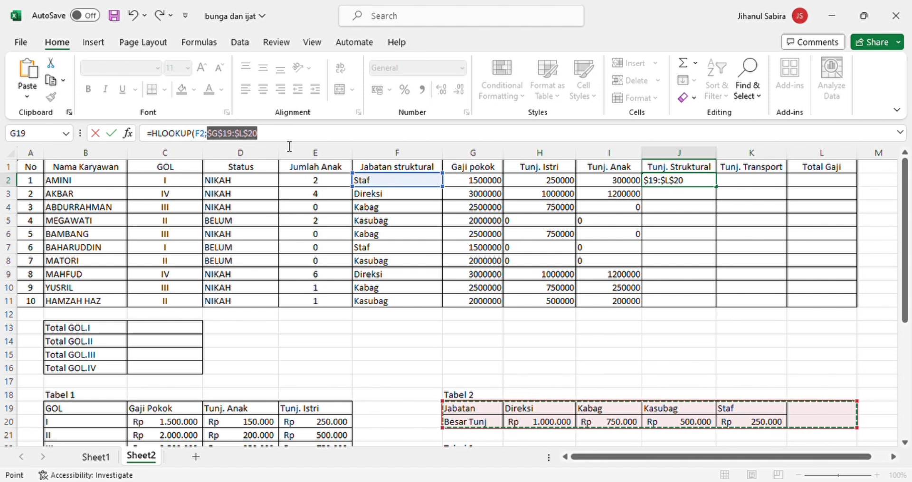
pyautogui.write(';')
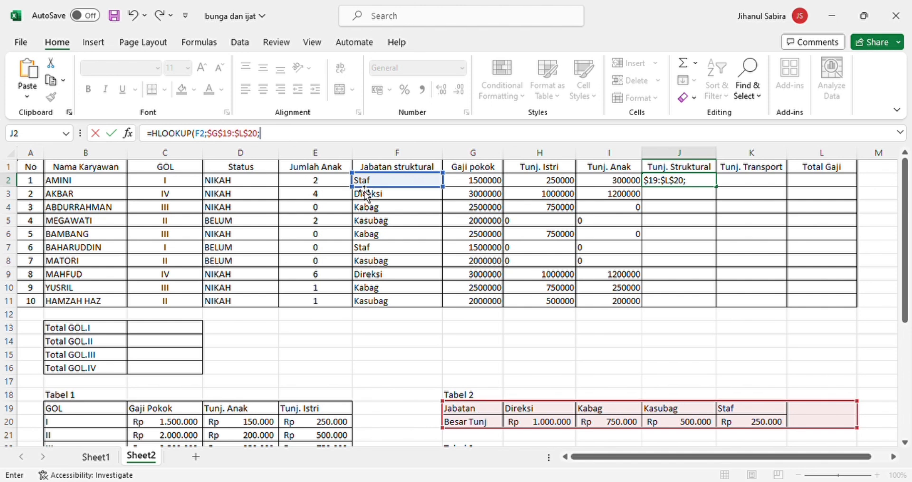
pyautogui.write('2;')
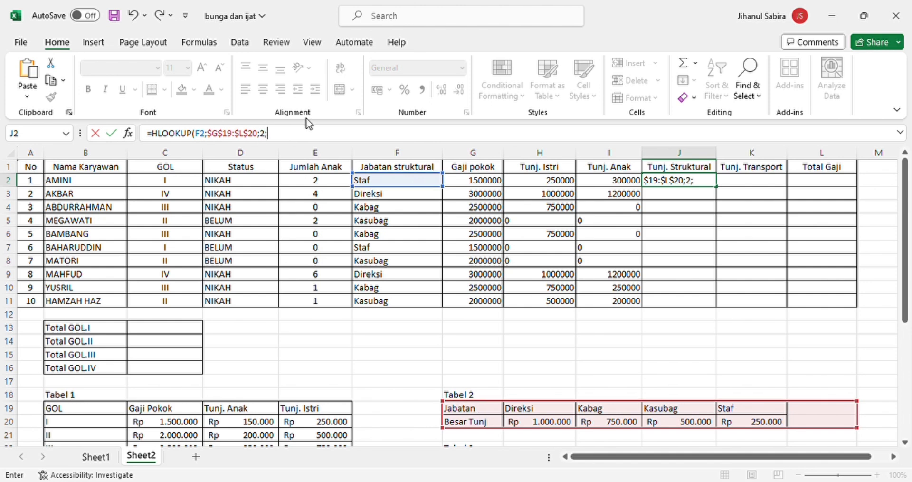
pyautogui.write('0)')
pyautogui.press('Return')
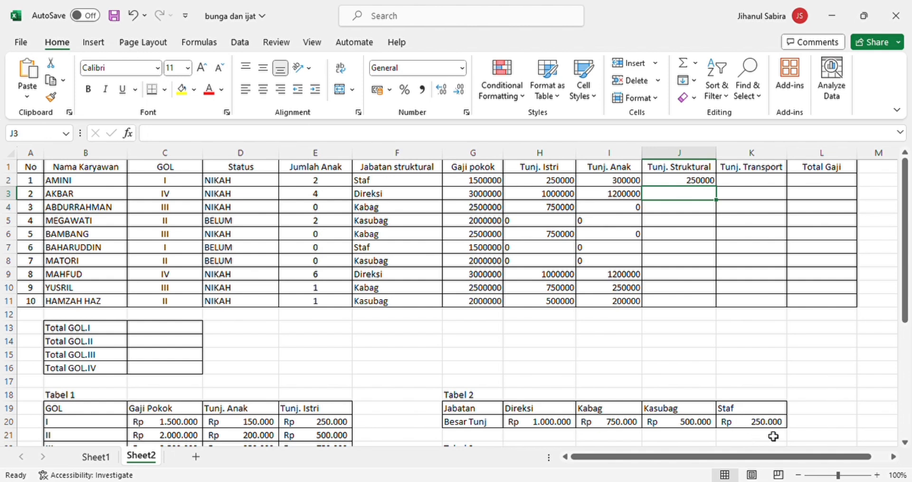
pyautogui.click(690, 185)
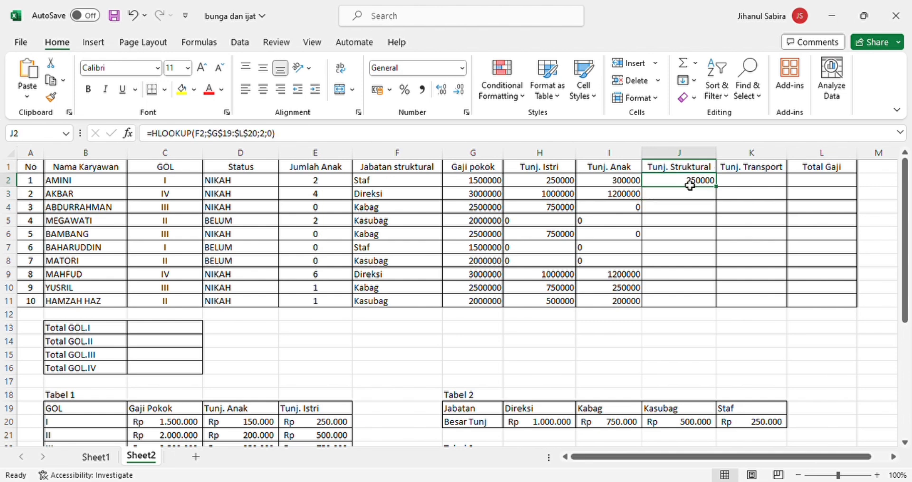
pyautogui.moveTo(722, 192); pyautogui.dragTo(719, 314)
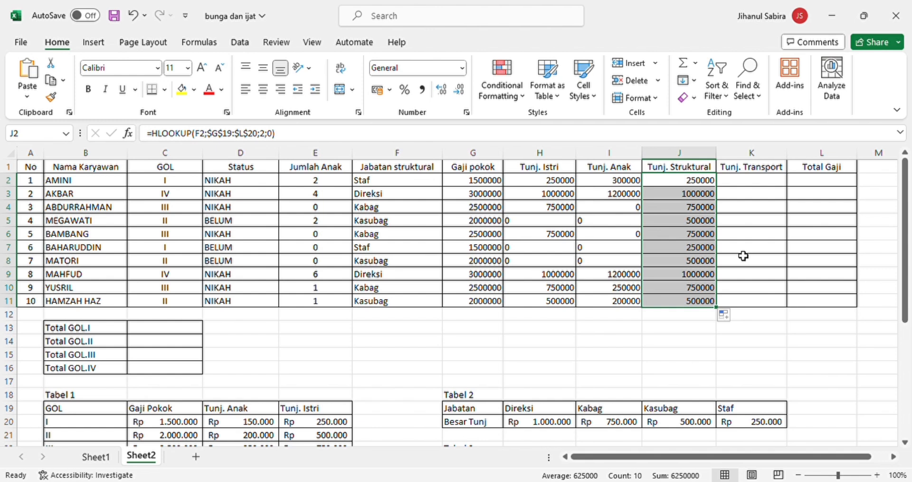
# - Start an HLOOKUP formula for Tunj. Transport in K2 with F2 as the lookup value
pyautogui.click(752, 186)
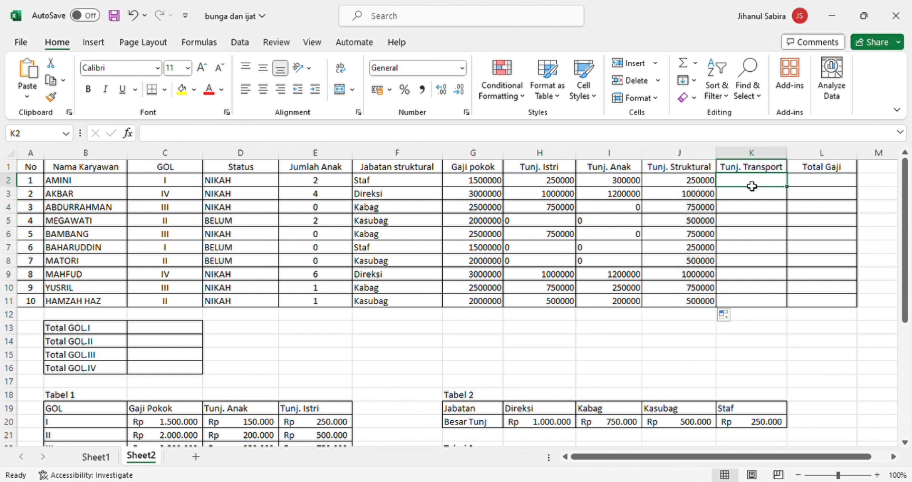
pyautogui.scroll(-1, 909, 236)
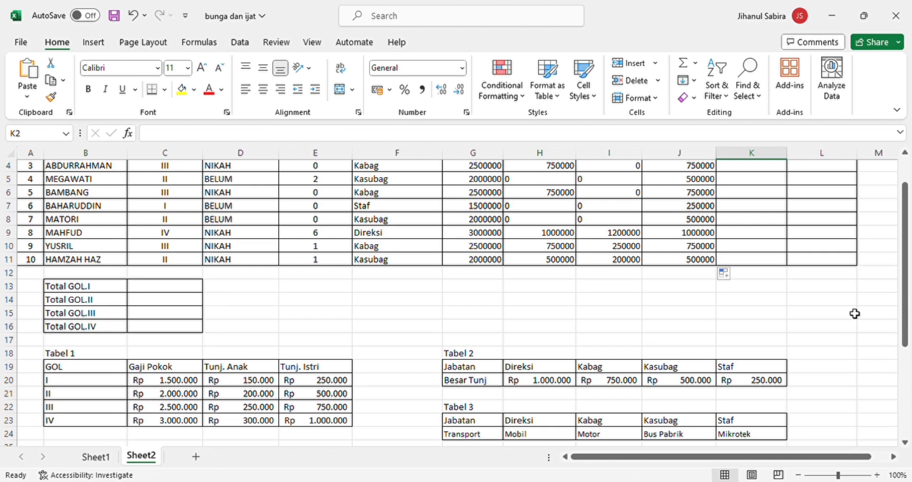
pyautogui.scroll(1, 906, 309)
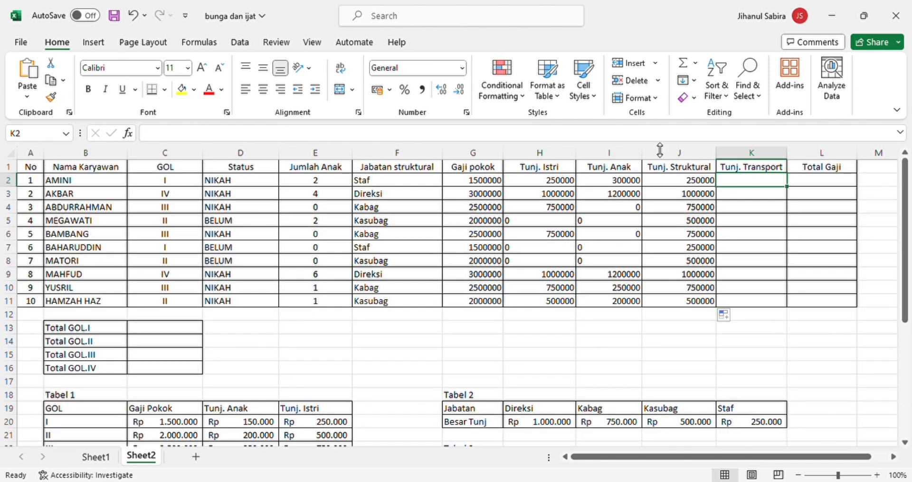
pyautogui.click(577, 134)
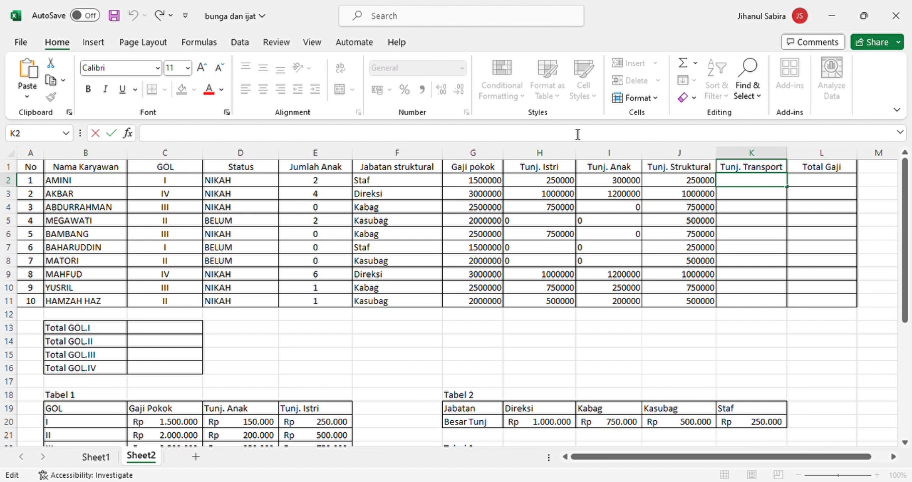
pyautogui.write('=HL')
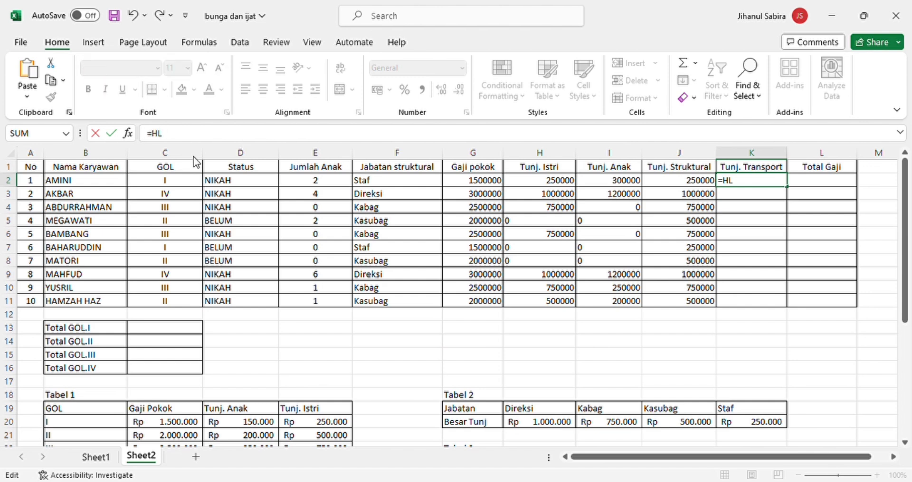
pyautogui.press('Tab')
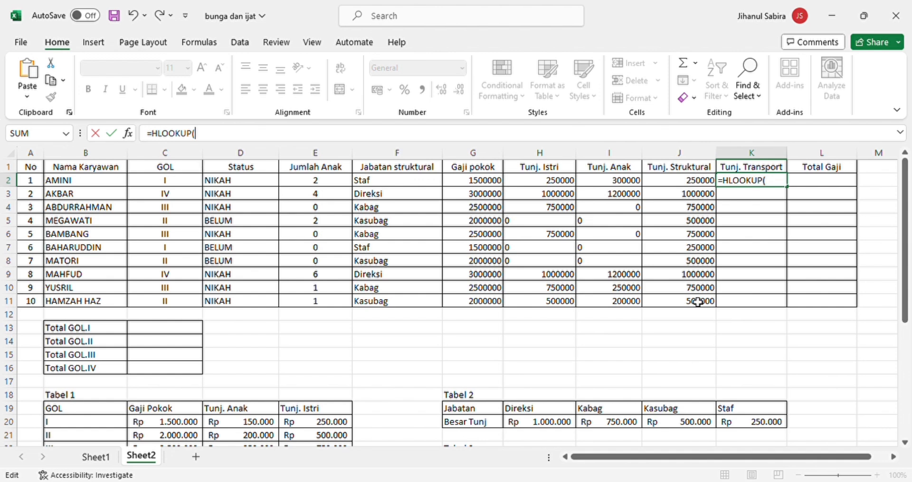
pyautogui.moveTo(906, 298); pyautogui.dragTo(908, 320)
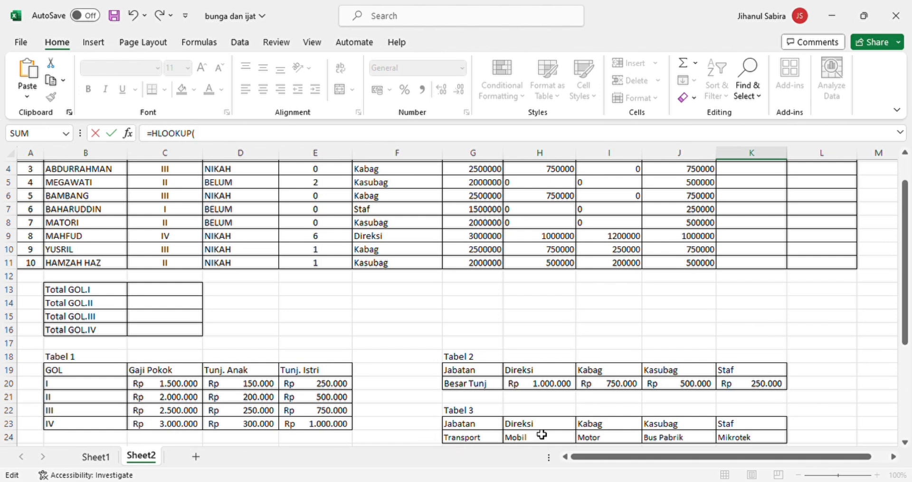
pyautogui.moveTo(905, 326); pyautogui.dragTo(907, 297)
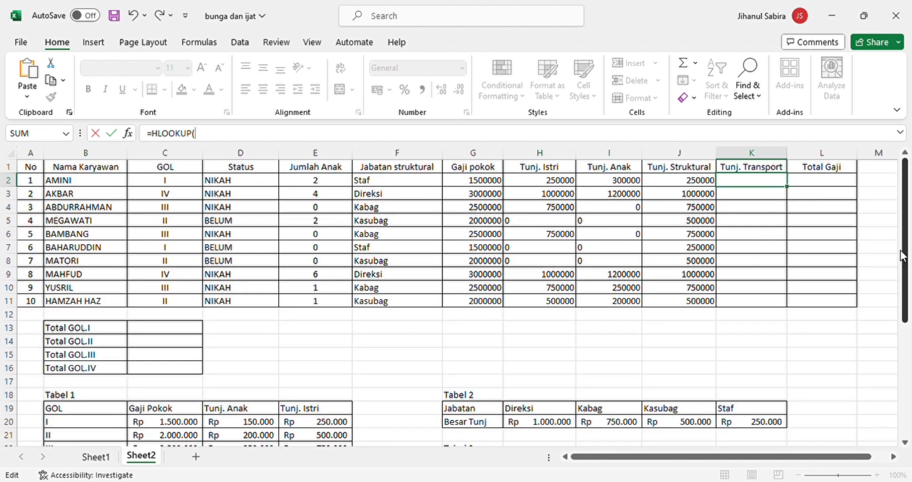
pyautogui.click(423, 181)
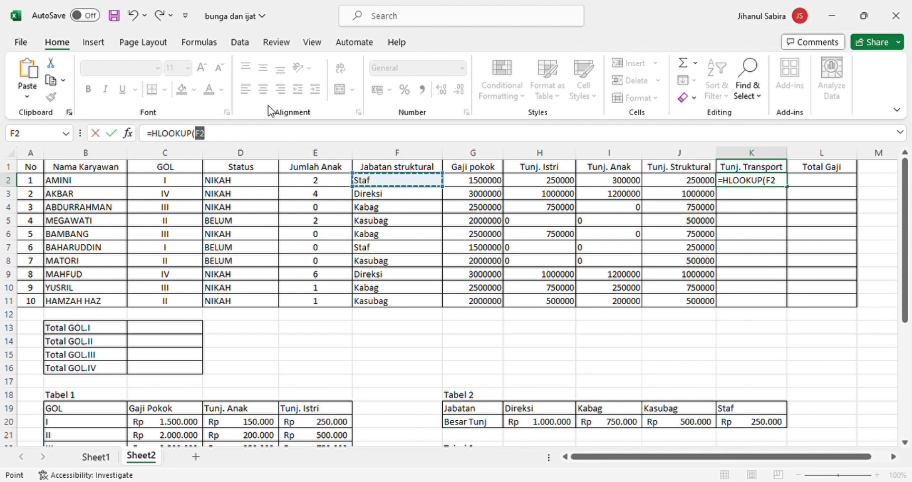
pyautogui.write(';')
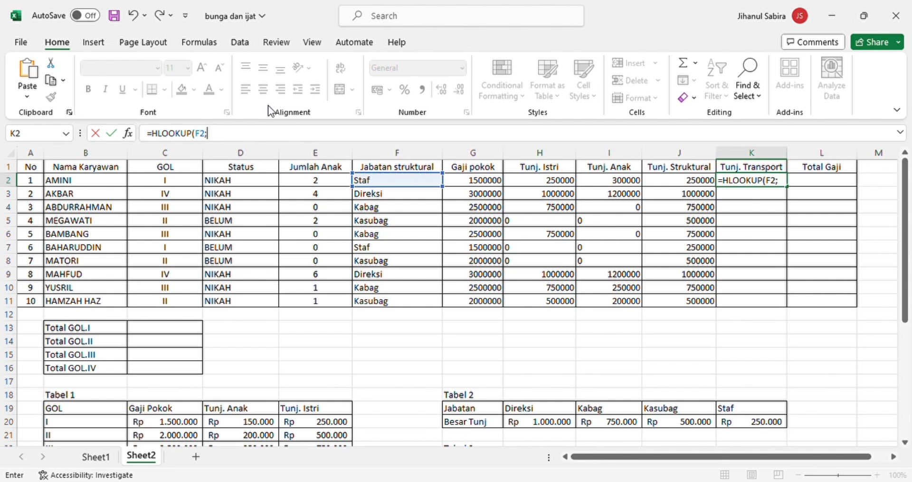
# - Set the K2 HLOOKUP's table to Tabel 3 as the absolute range $G$23:$K$24
pyautogui.moveTo(897, 299); pyautogui.dragTo(906, 387)
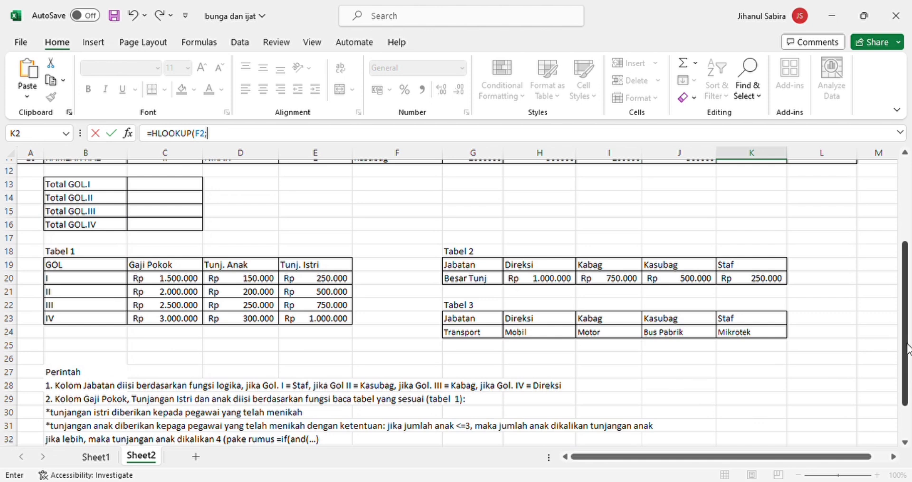
pyautogui.moveTo(905, 345); pyautogui.dragTo(904, 373)
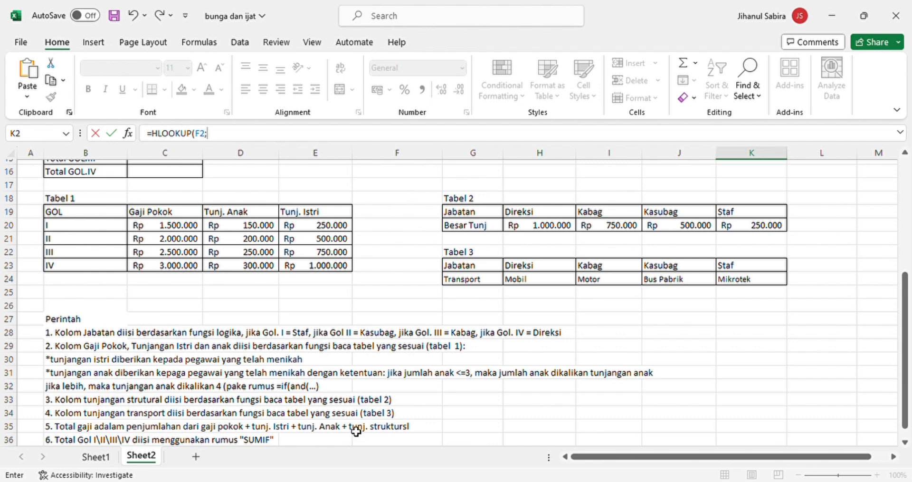
pyautogui.moveTo(454, 265); pyautogui.dragTo(740, 280)
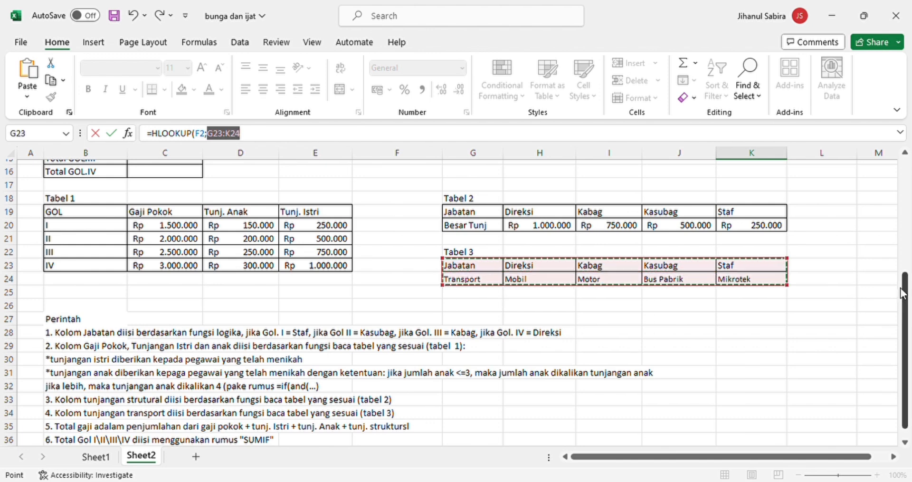
pyautogui.scroll(1, 905, 304)
pyautogui.moveTo(907, 301); pyautogui.dragTo(902, 204)
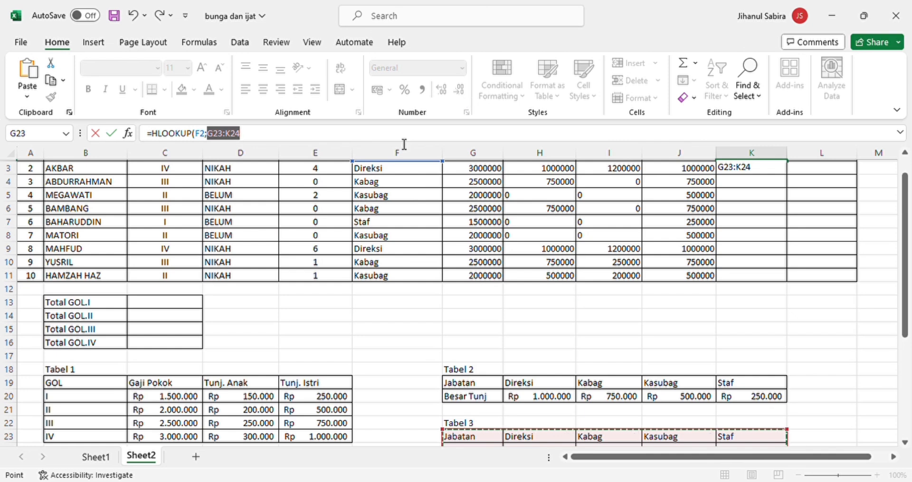
pyautogui.scroll(1, 404, 143)
pyautogui.press('F4')
pyautogui.write(';')
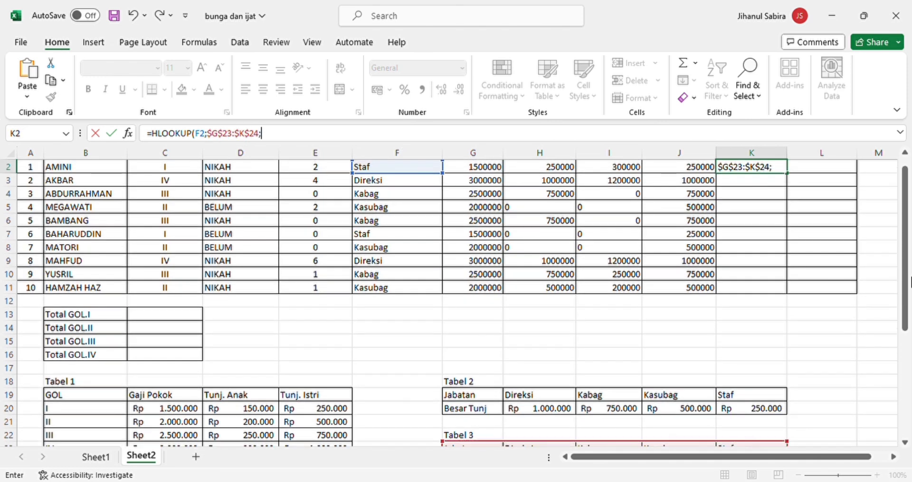
# - Complete the K2 HLOOKUP with row 2 and match type 0, and fill it down to K11
pyautogui.scroll(-2, 908, 319)
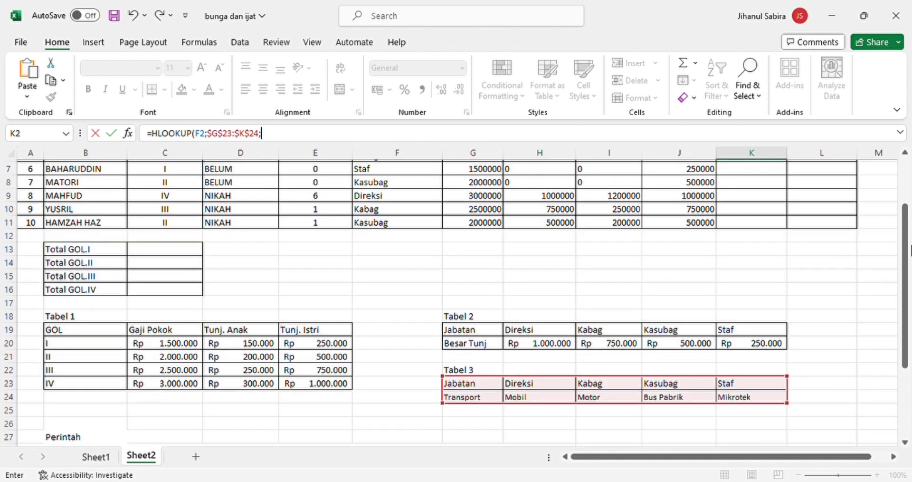
pyautogui.moveTo(907, 233); pyautogui.dragTo(906, 185)
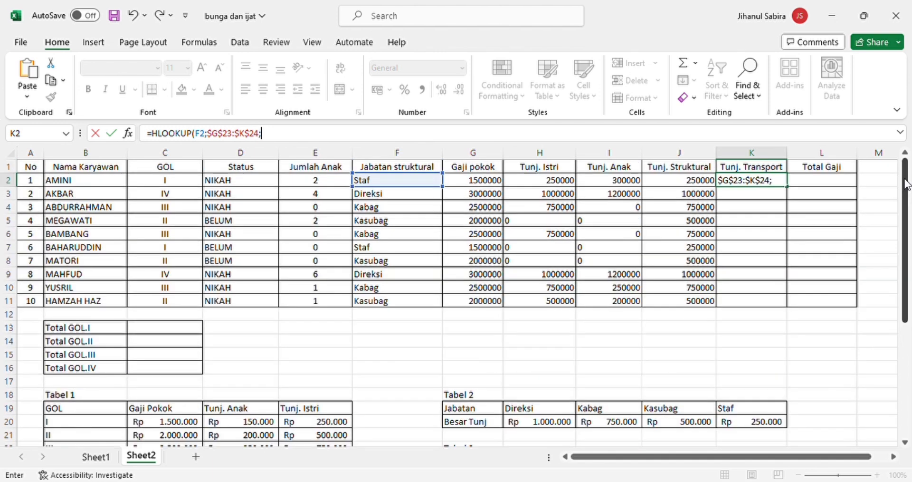
pyautogui.write('2;')
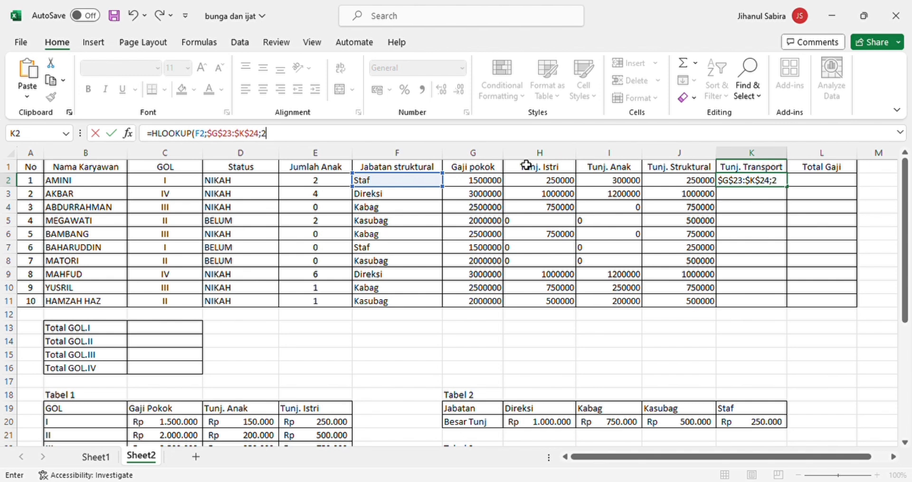
pyautogui.write('0)')
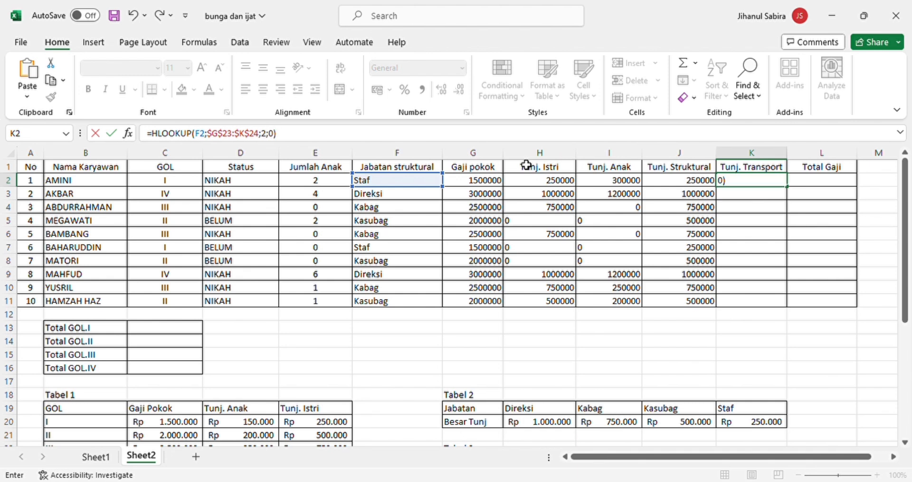
pyautogui.press('Return')
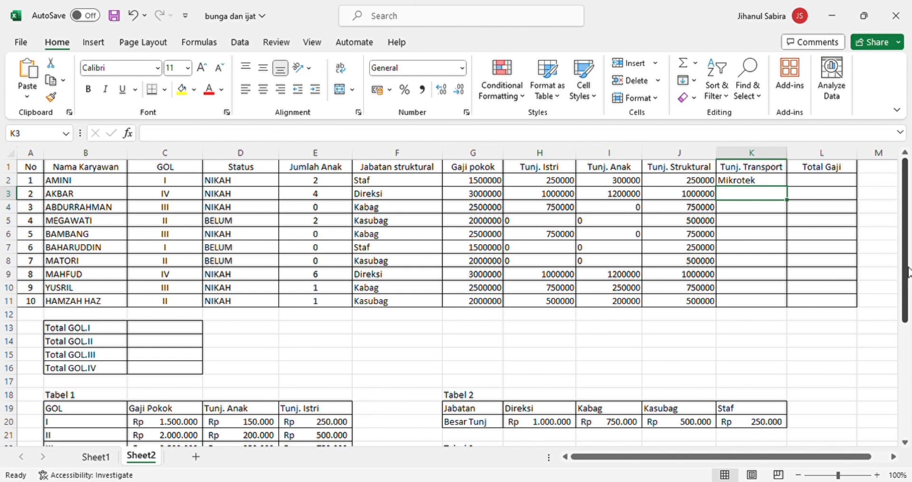
pyautogui.scroll(-2, 907, 304)
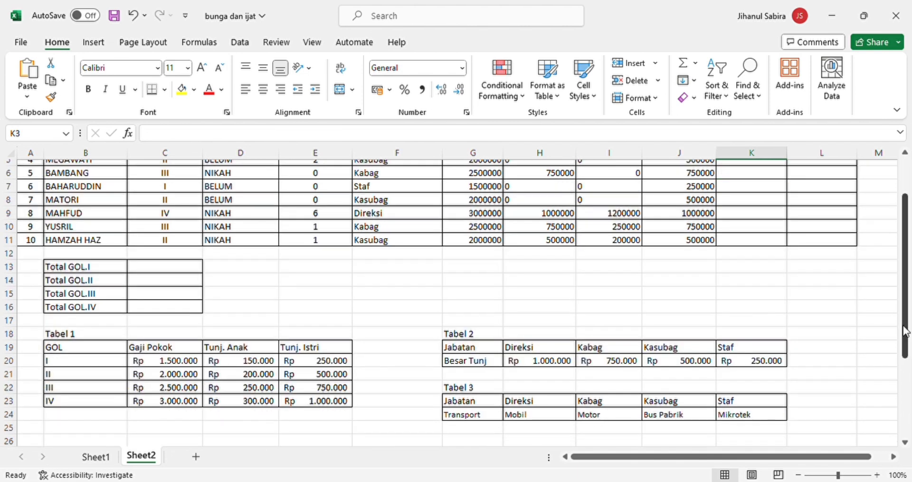
pyautogui.moveTo(905, 327); pyautogui.dragTo(901, 139)
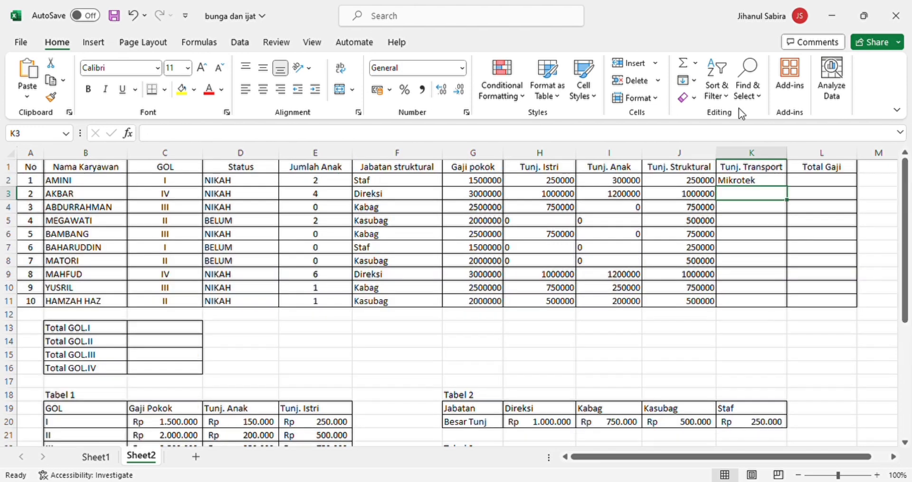
pyautogui.click(761, 186)
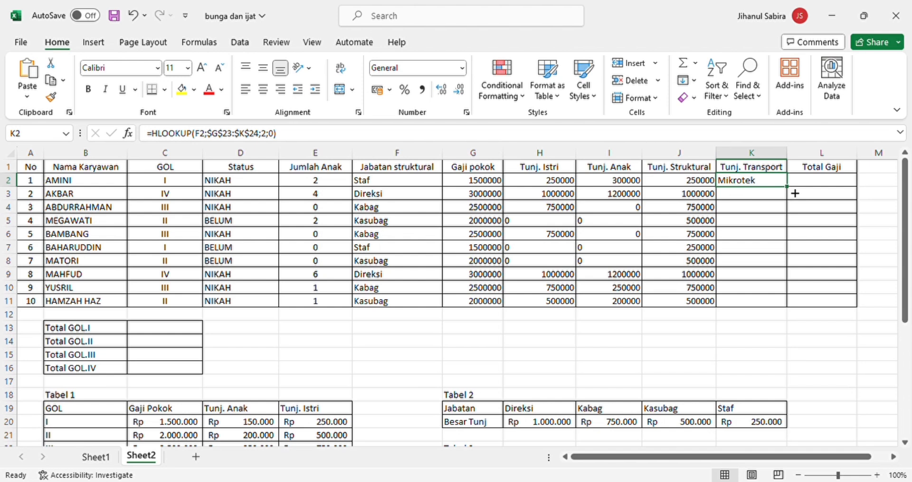
pyautogui.moveTo(791, 190); pyautogui.dragTo(794, 311)
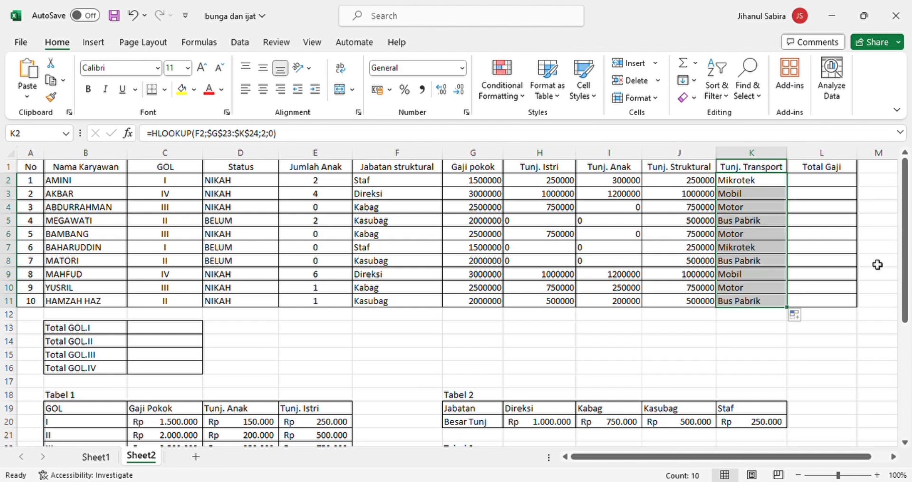
# - Start the Total Gaji formula in L2 according to instruction 5 with the sum G2+H2+I2
pyautogui.click(833, 184)
pyautogui.moveTo(903, 194); pyautogui.dragTo(909, 319)
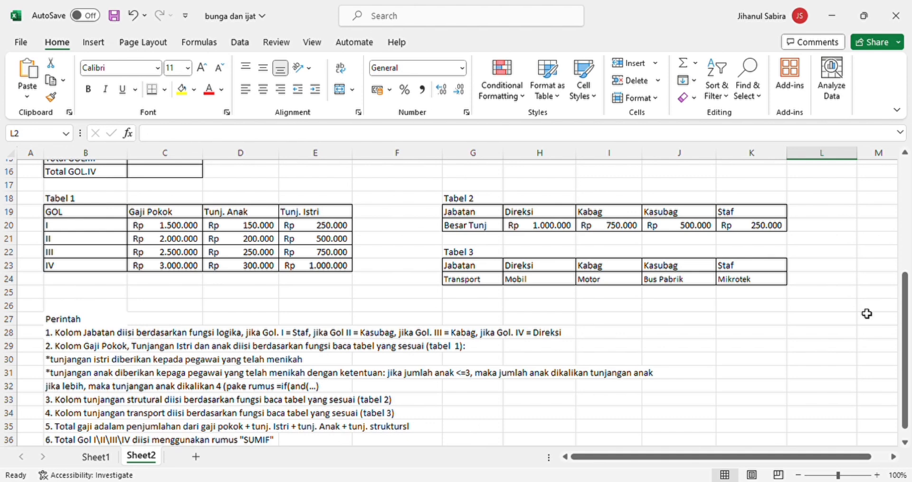
pyautogui.moveTo(906, 306); pyautogui.dragTo(885, 175)
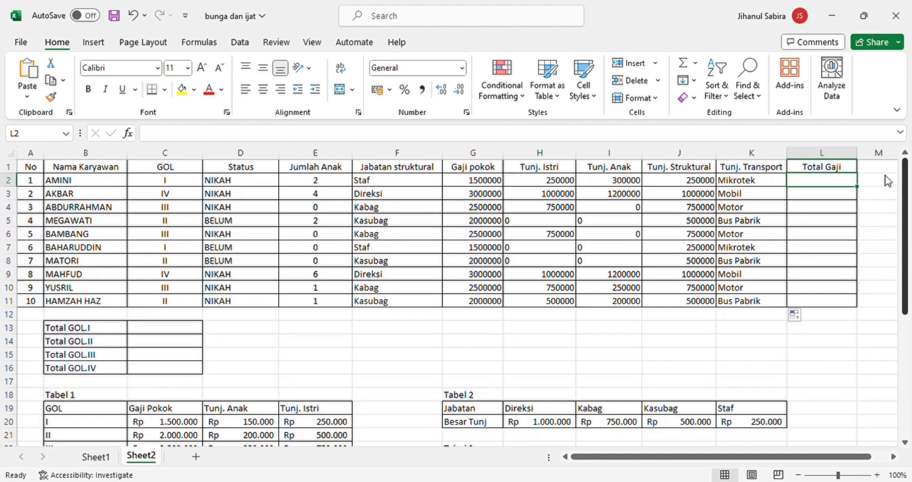
pyautogui.click(678, 140)
pyautogui.write('=')
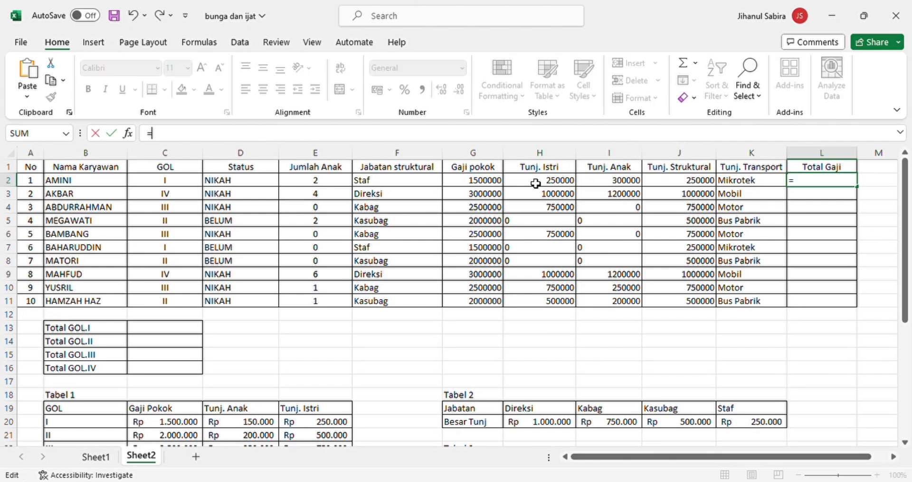
pyautogui.click(484, 181)
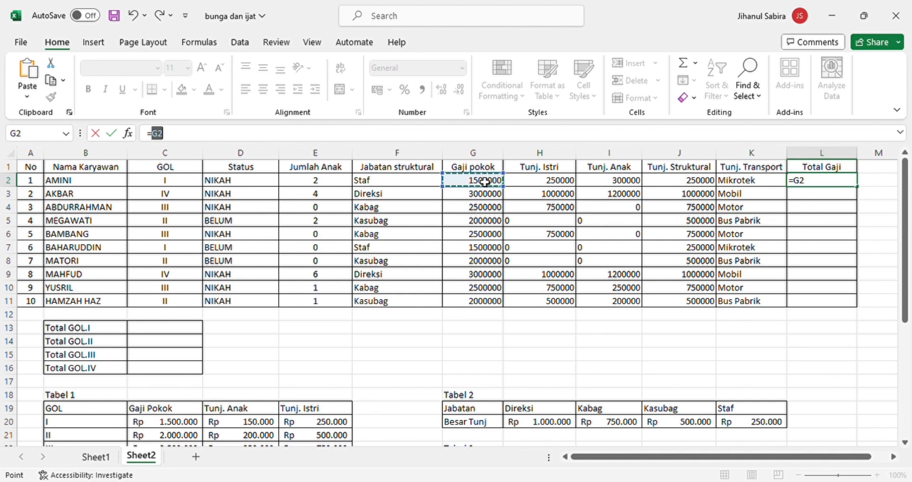
pyautogui.write('+')
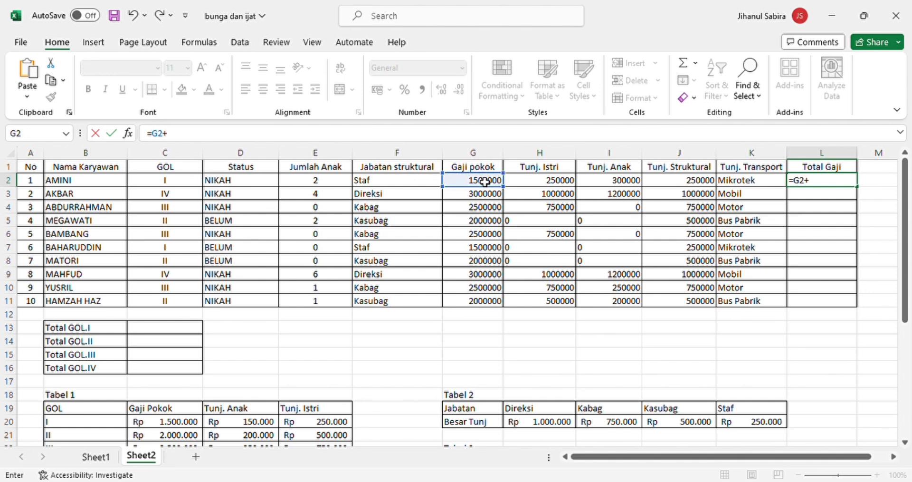
pyautogui.click(518, 184)
pyautogui.write('+')
pyautogui.click(601, 185)
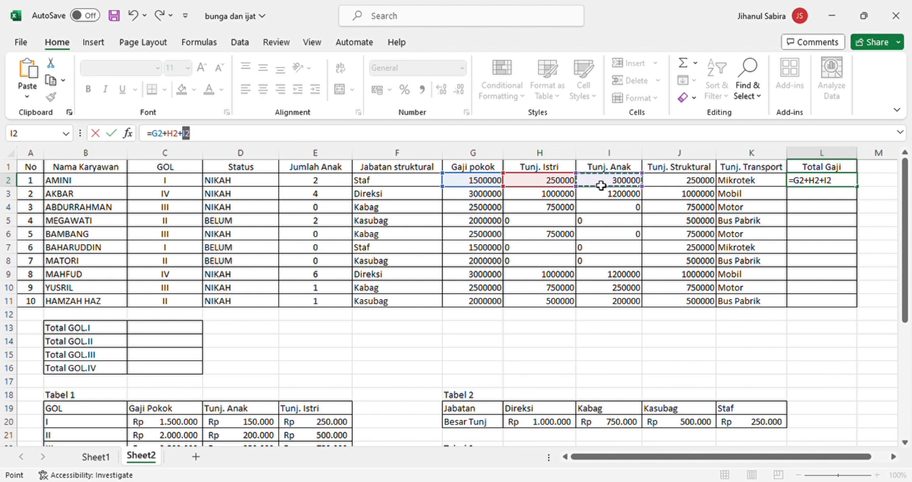
# - Complete the L2 sum by adding J2, and fill the Total Gaji formula down to L11
pyautogui.write('+')
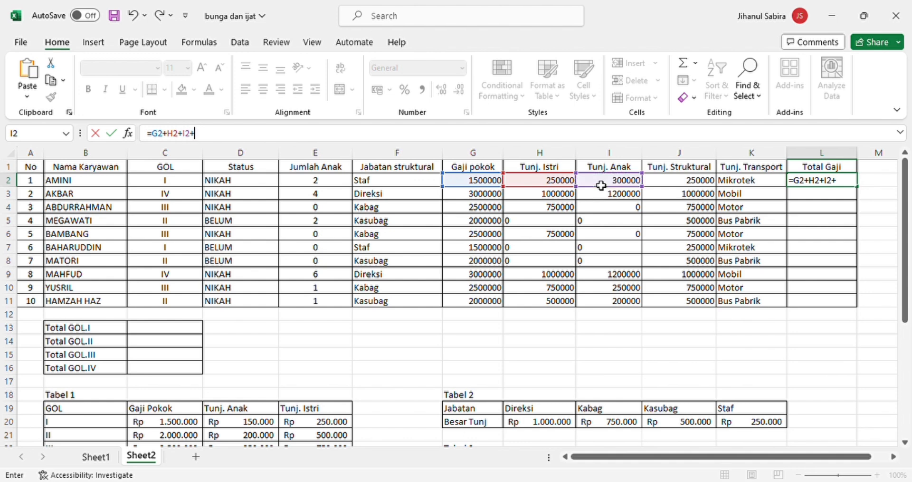
pyautogui.click(682, 184)
pyautogui.click(560, 141)
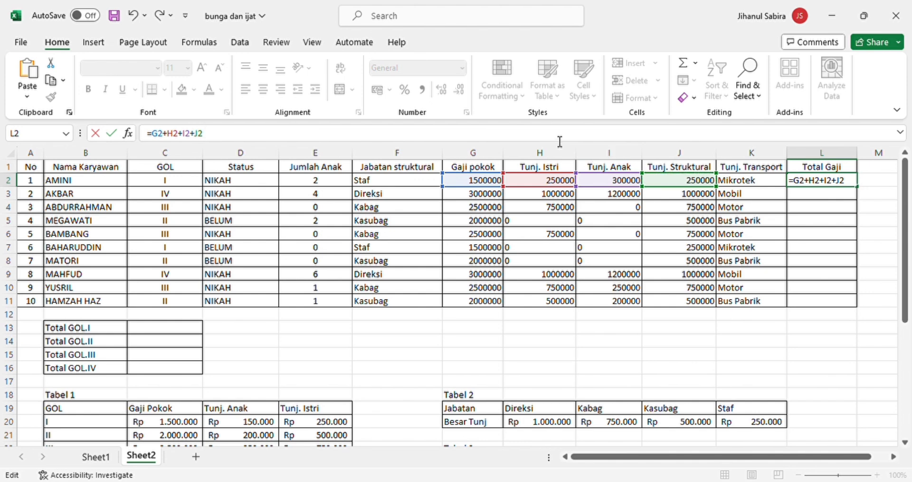
pyautogui.press('Return')
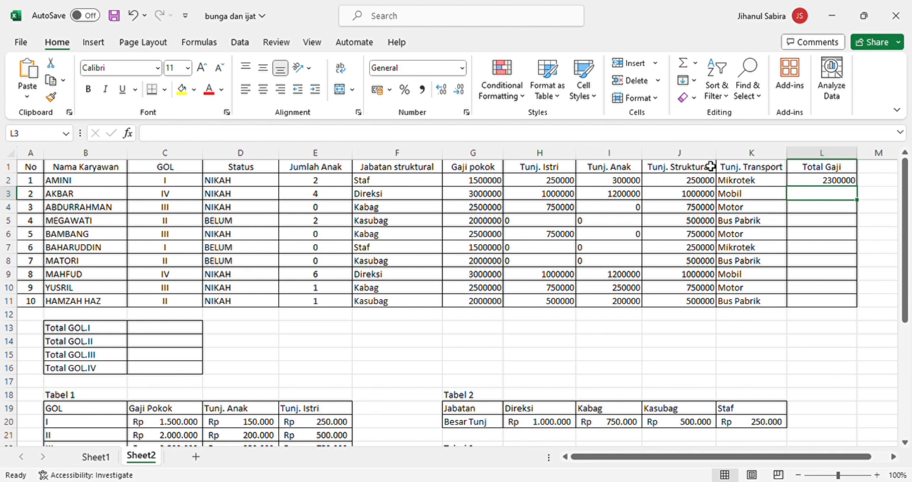
pyautogui.click(807, 180)
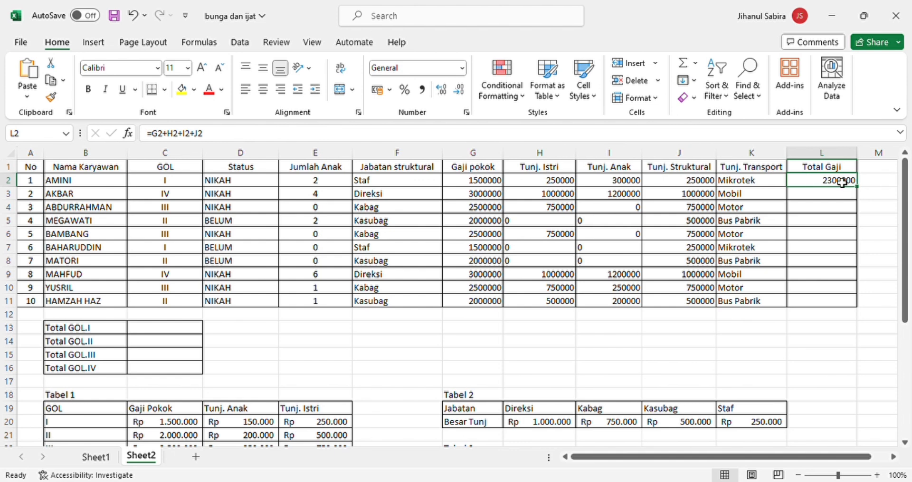
pyautogui.moveTo(858, 187); pyautogui.dragTo(861, 308)
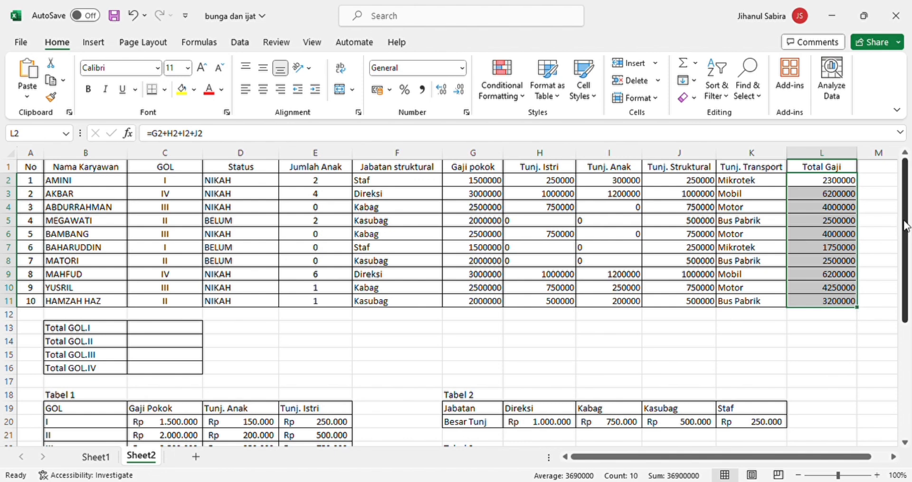
# - Start the Total GOL.I formula in C13 according to instruction 6 as a SUMIF over the GOL range C2:C11
pyautogui.scroll(-2, 901, 224)
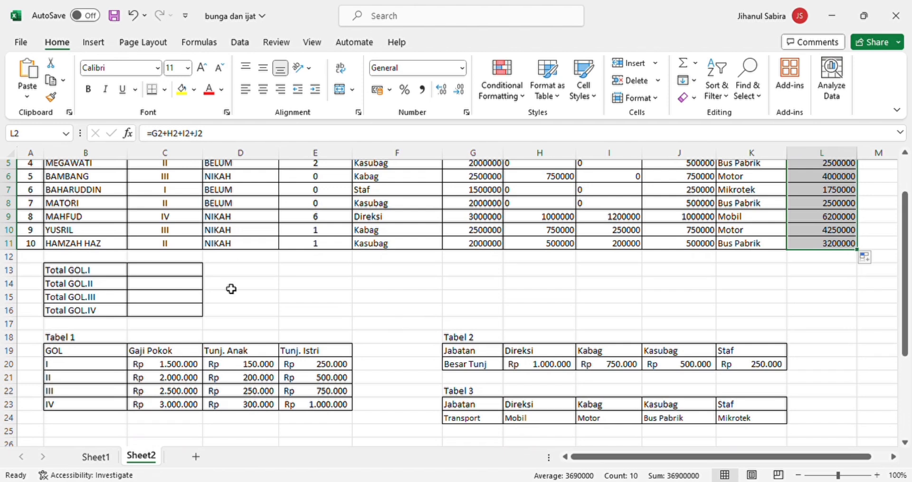
pyautogui.click(166, 270)
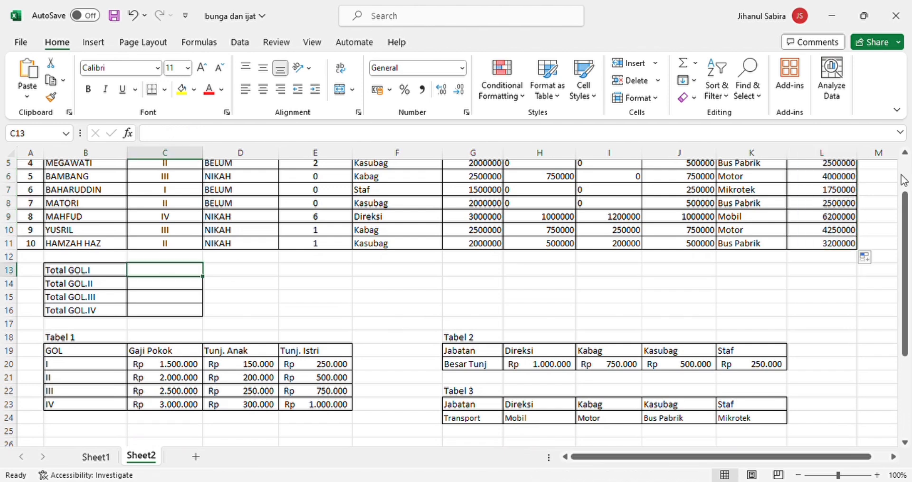
pyautogui.scroll(-1, 904, 233)
pyautogui.moveTo(905, 233); pyautogui.dragTo(906, 289)
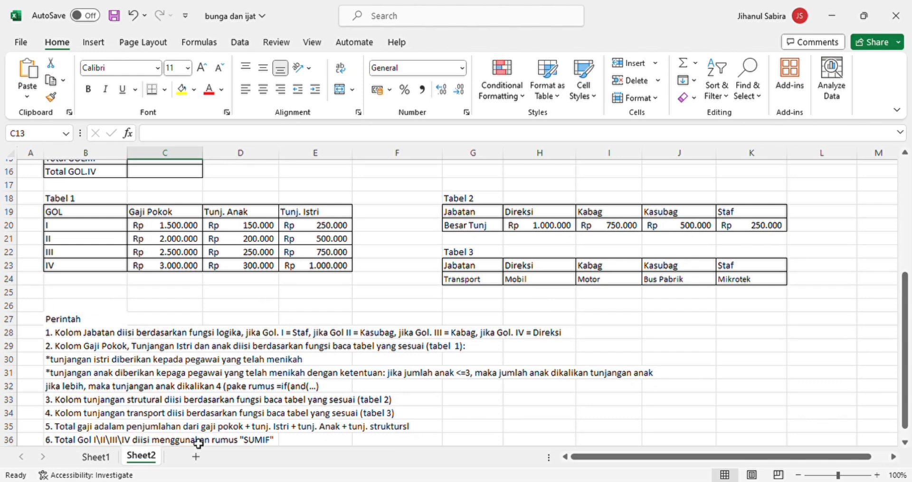
pyautogui.moveTo(908, 342); pyautogui.dragTo(903, 146)
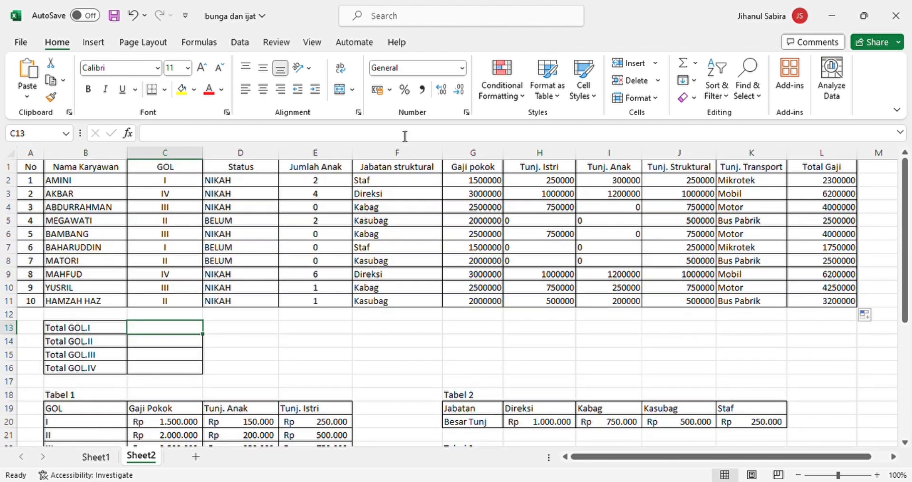
pyautogui.click(331, 134)
pyautogui.write('S')
pyautogui.press('BackSpace')
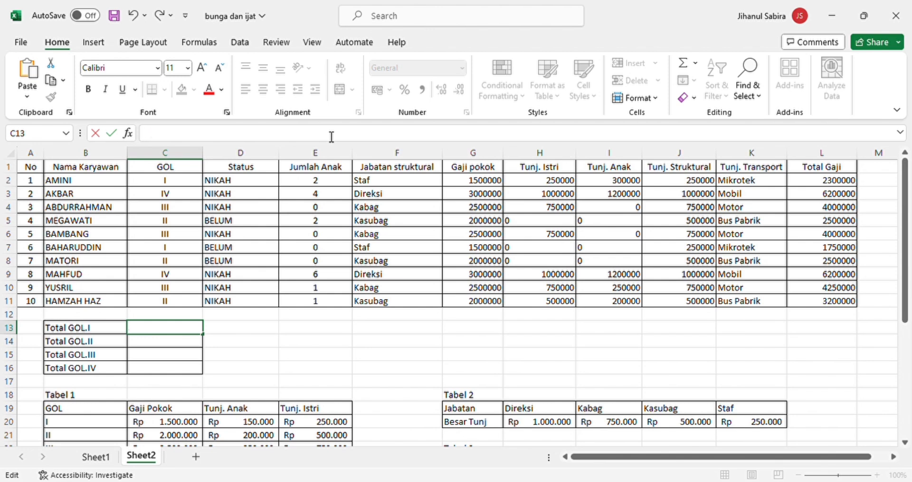
pyautogui.write('=SUMIF(')
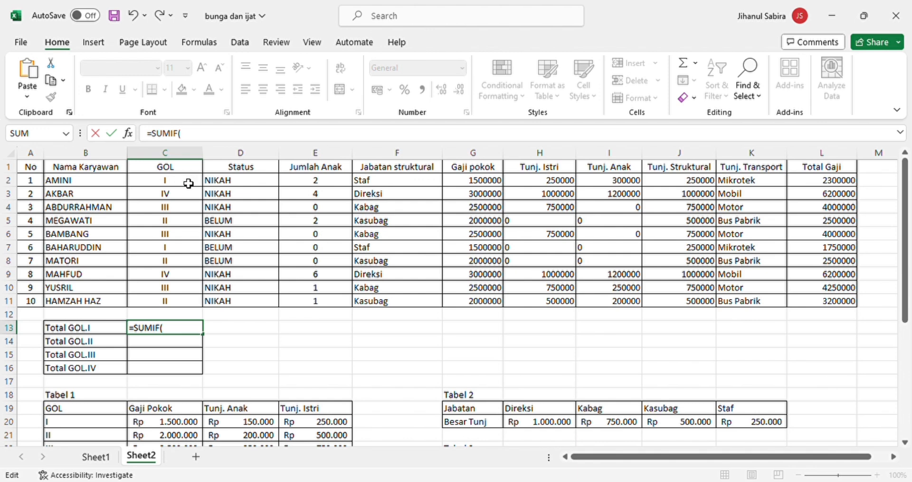
pyautogui.moveTo(188, 183); pyautogui.dragTo(175, 304)
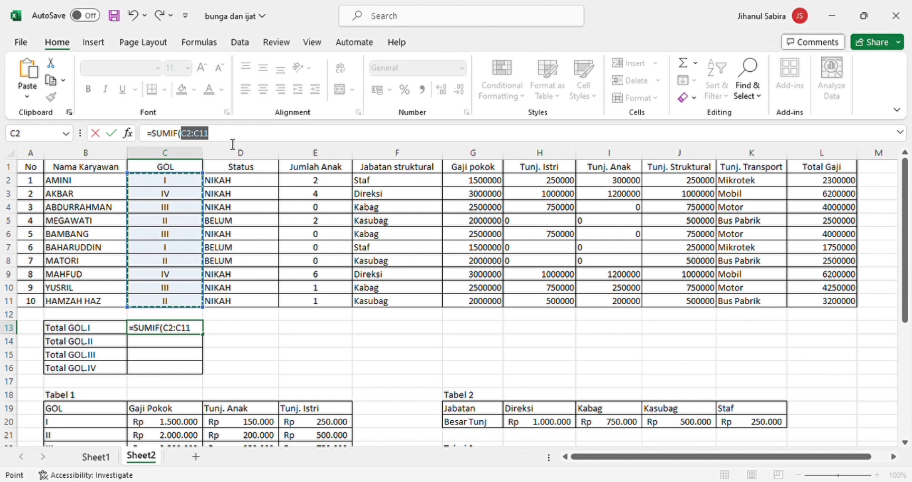
pyautogui.write(';')
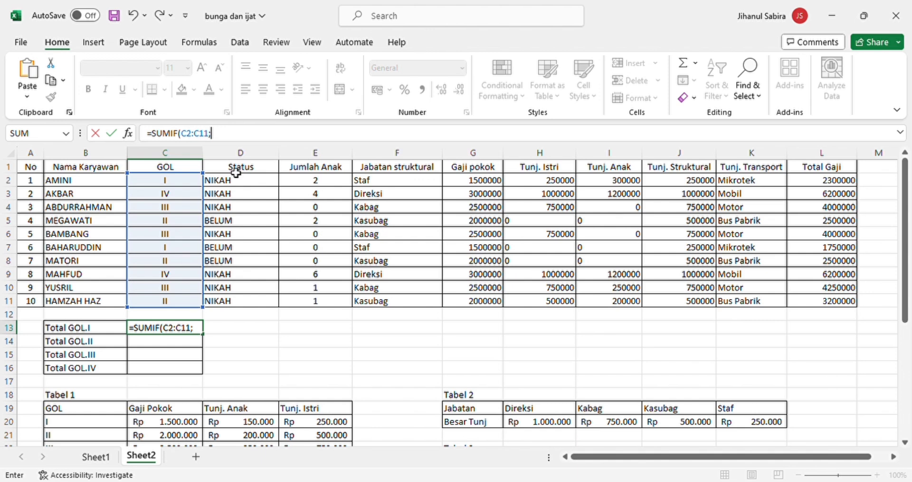
# - Complete the C13 SUMIF with the criterion "I" and the Total Gaji sum range L2:L11
pyautogui.write('"I"')
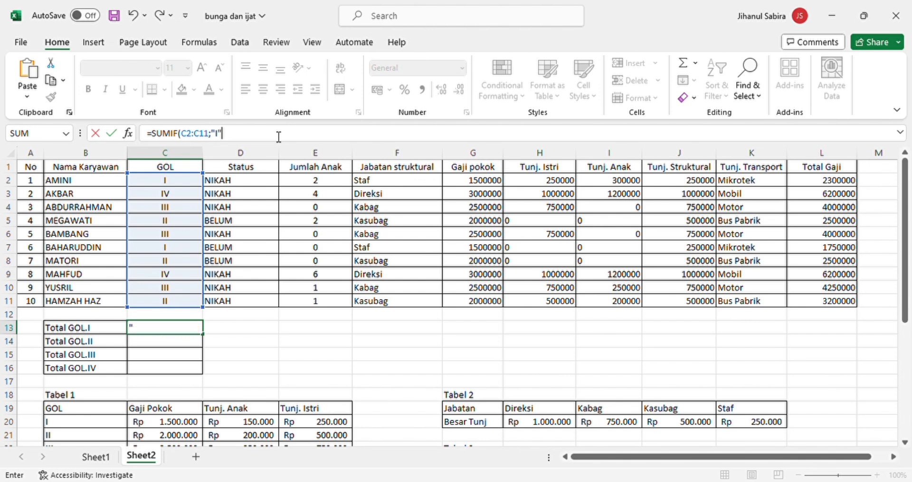
pyautogui.write(';')
pyautogui.moveTo(825, 183); pyautogui.dragTo(838, 302)
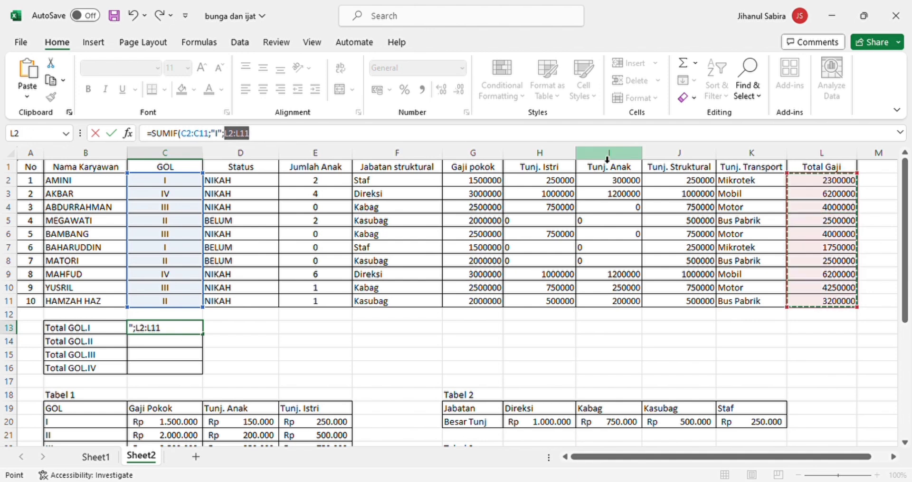
pyautogui.click(581, 139)
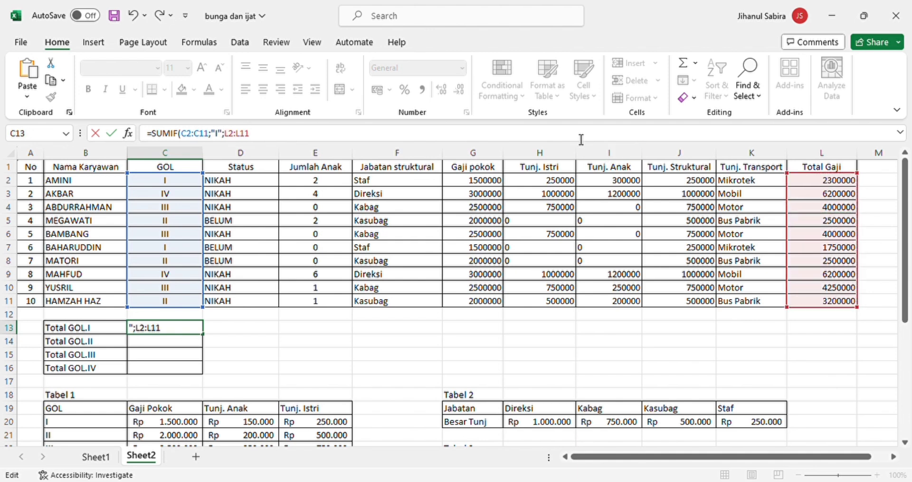
pyautogui.write(')')
pyautogui.press('Return')
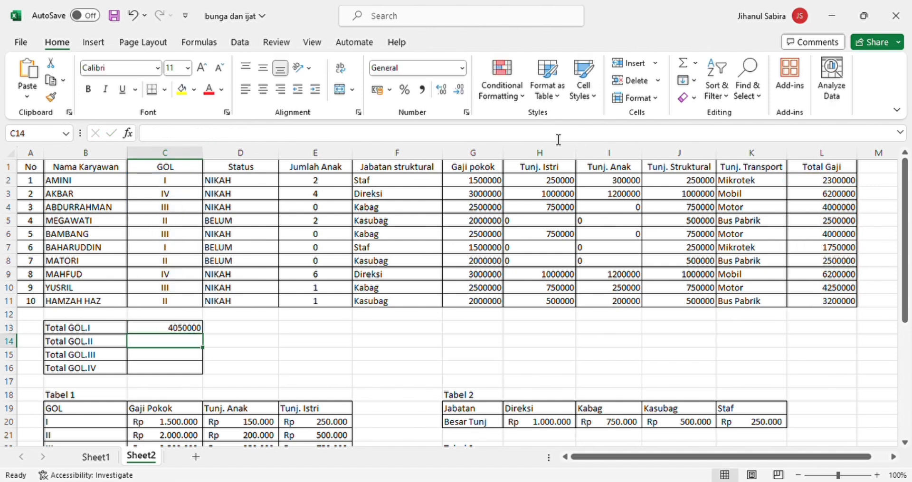
# - Enter the Total GOL.II formula =SUMIF(C2:C11;"II";L2:L11) in C14
pyautogui.click(190, 134)
pyautogui.write('=')
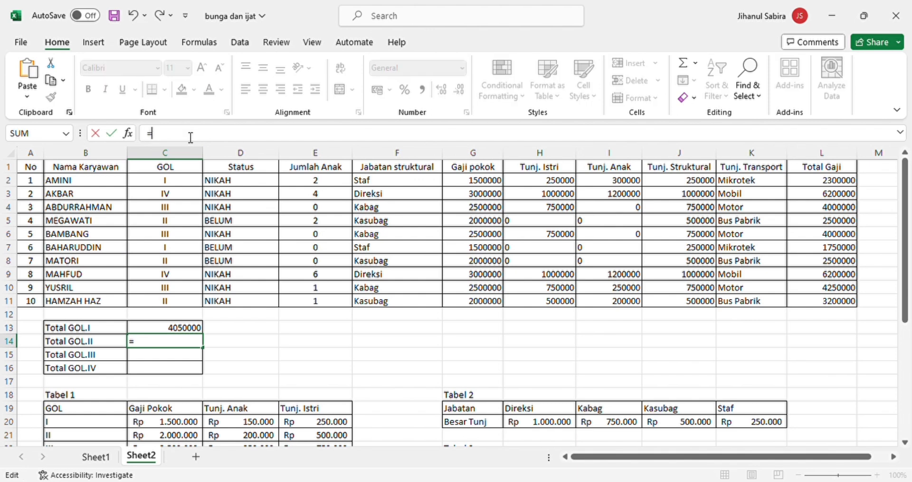
pyautogui.write('SUM')
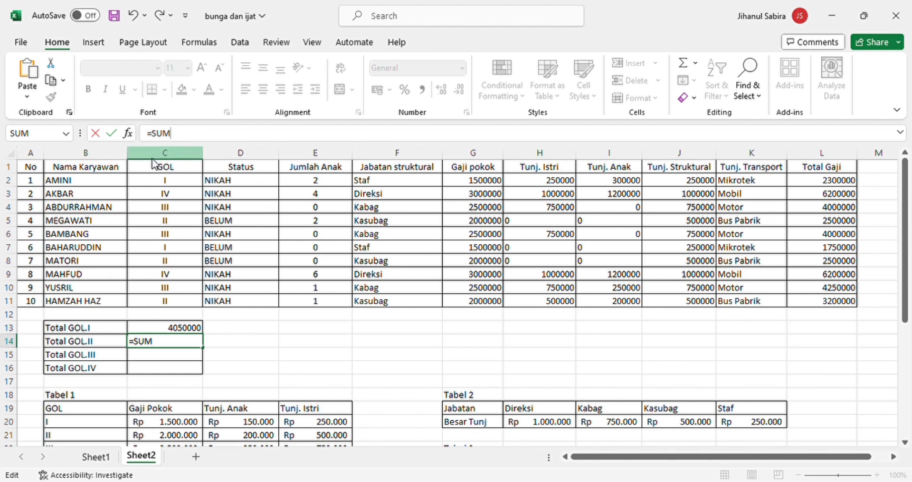
pyautogui.write('IF(')
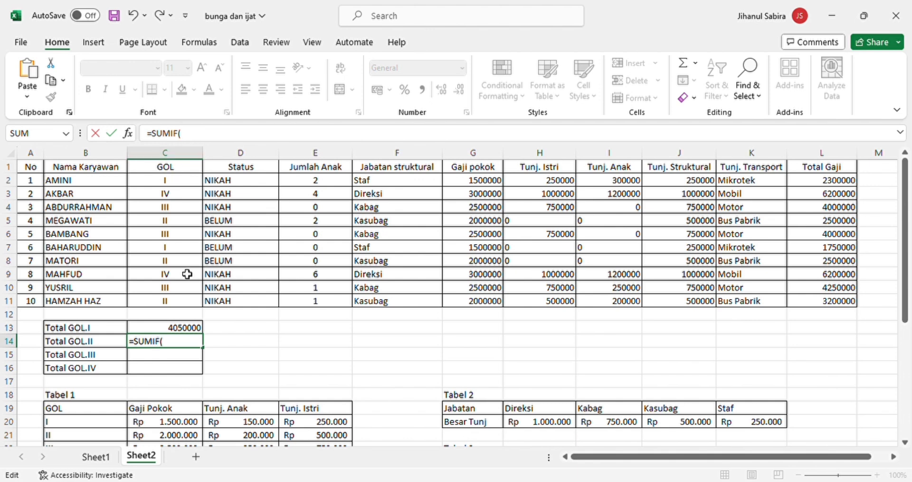
pyautogui.moveTo(177, 182); pyautogui.dragTo(179, 306)
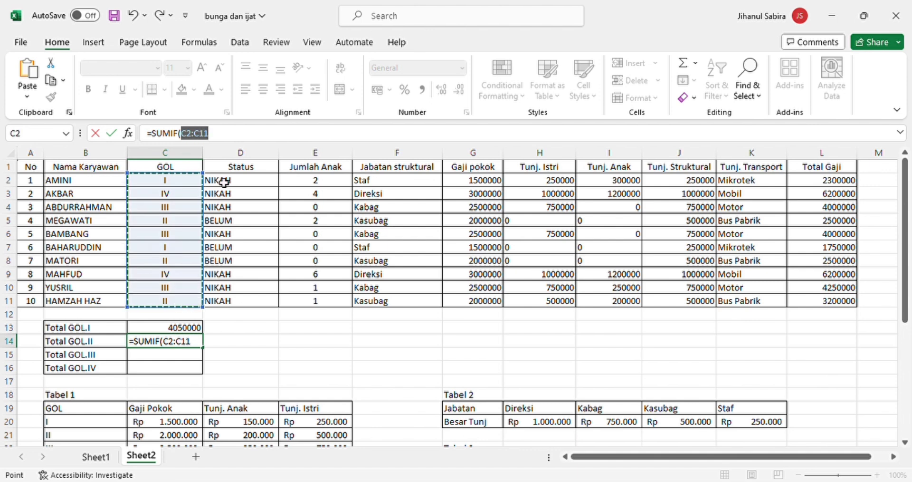
pyautogui.write(';')
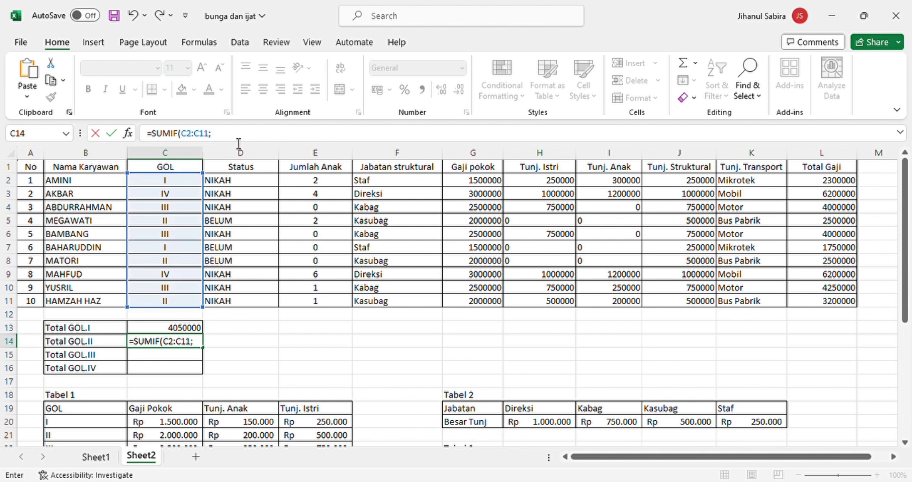
pyautogui.write('"II";')
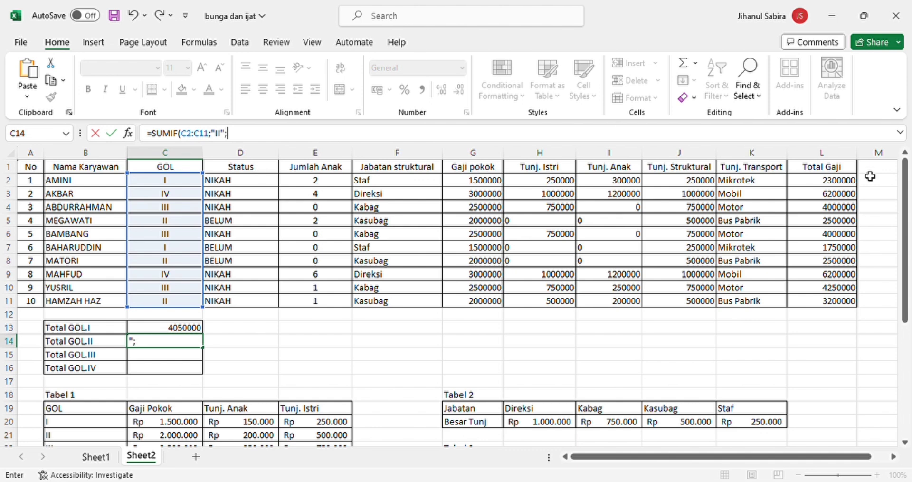
pyautogui.click(837, 182)
pyautogui.moveTo(837, 182); pyautogui.dragTo(842, 300)
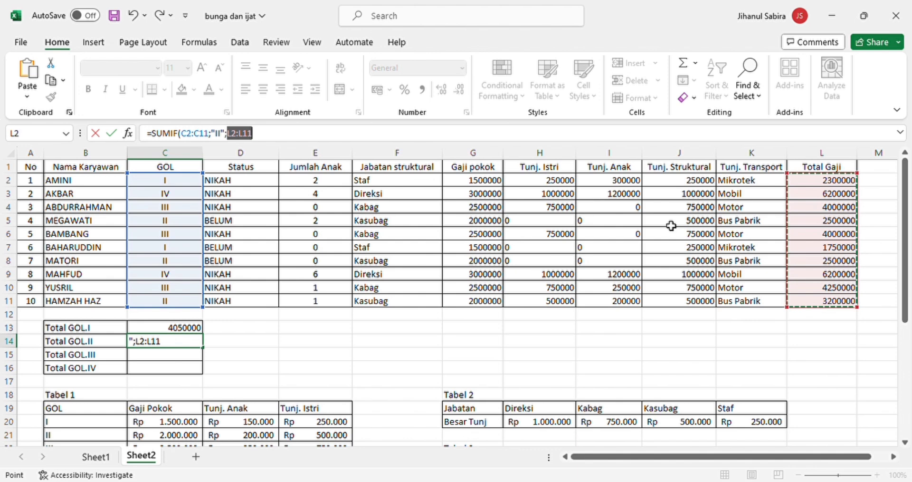
pyautogui.click(615, 140)
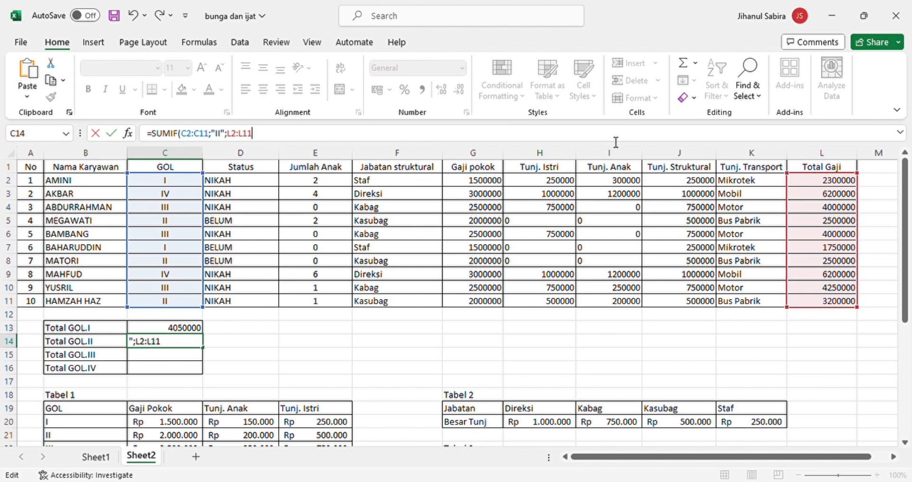
pyautogui.write(')')
pyautogui.press('Return')
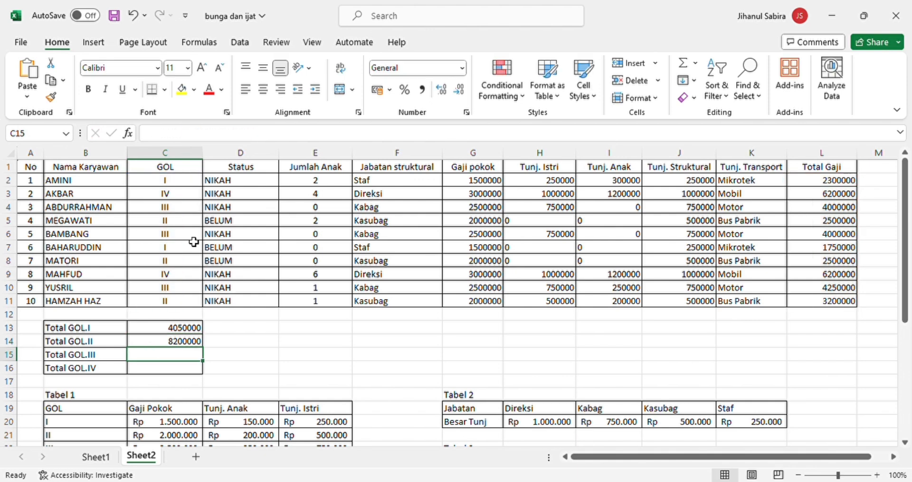
# - Enter the Total GOL.III formula =SUMIF(C2:C11;"III";L2:L11) in C15
pyautogui.click(189, 138)
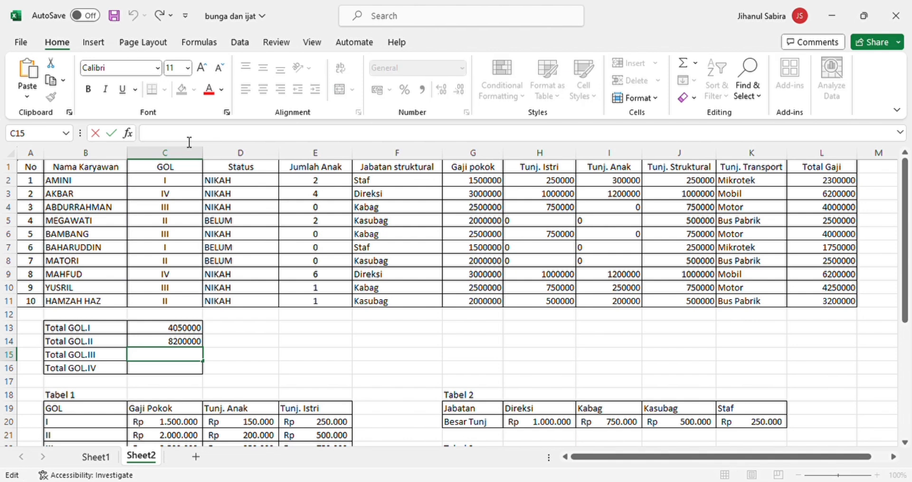
pyautogui.write('=S')
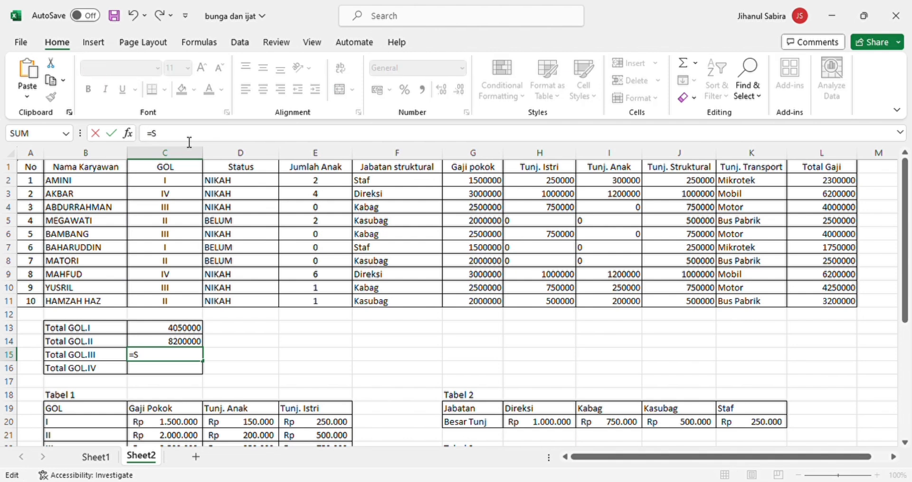
pyautogui.write('UMIF(')
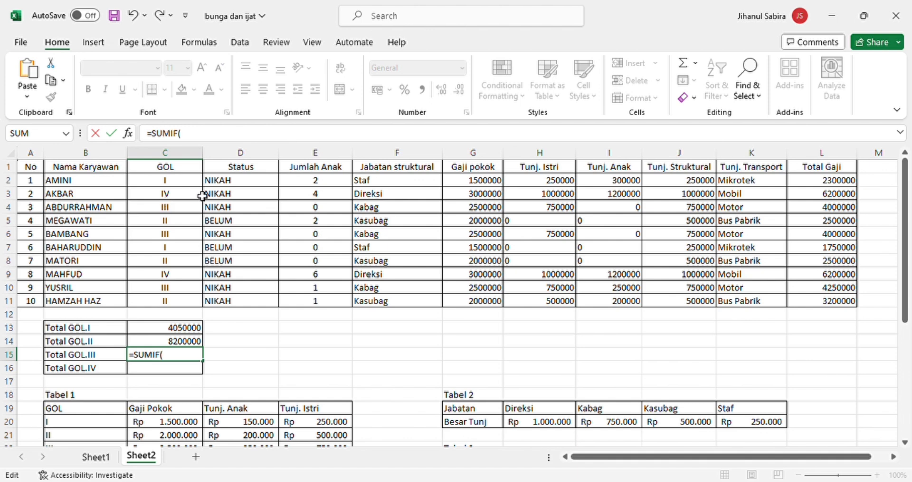
pyautogui.moveTo(191, 185); pyautogui.dragTo(186, 303)
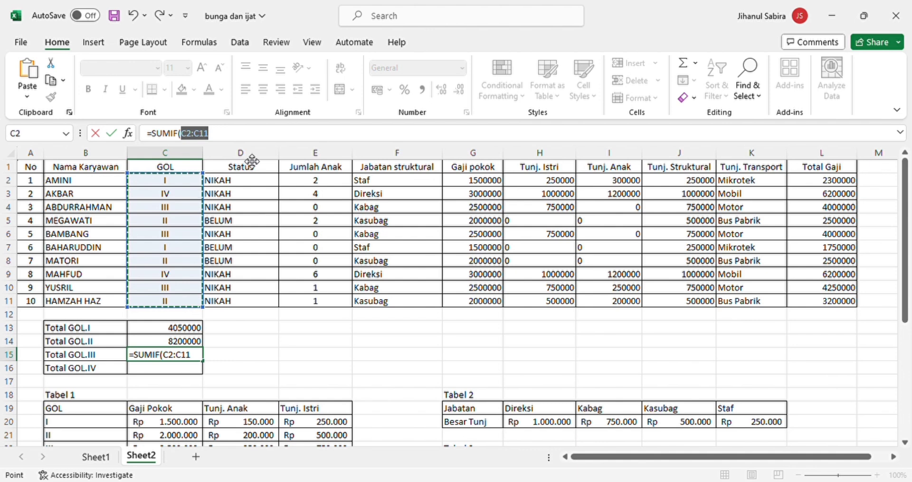
pyautogui.click(243, 145)
pyautogui.write(';"III')
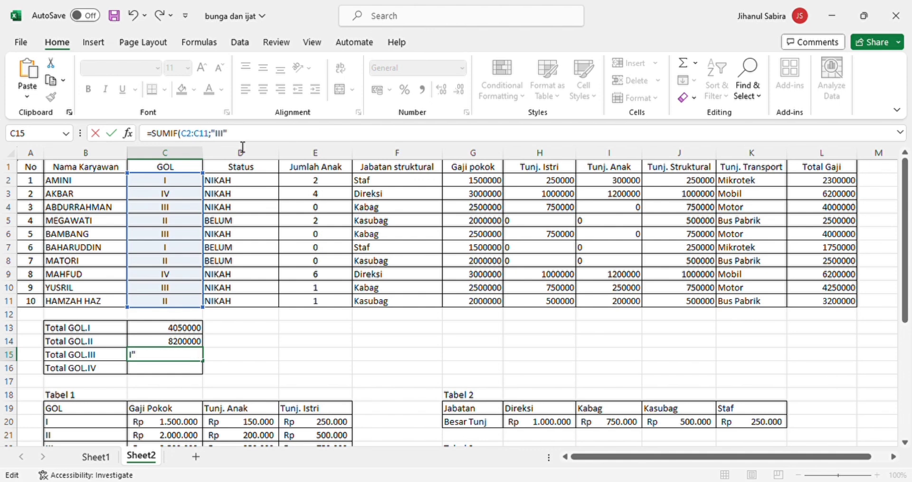
pyautogui.write('";')
pyautogui.moveTo(830, 187); pyautogui.dragTo(831, 303)
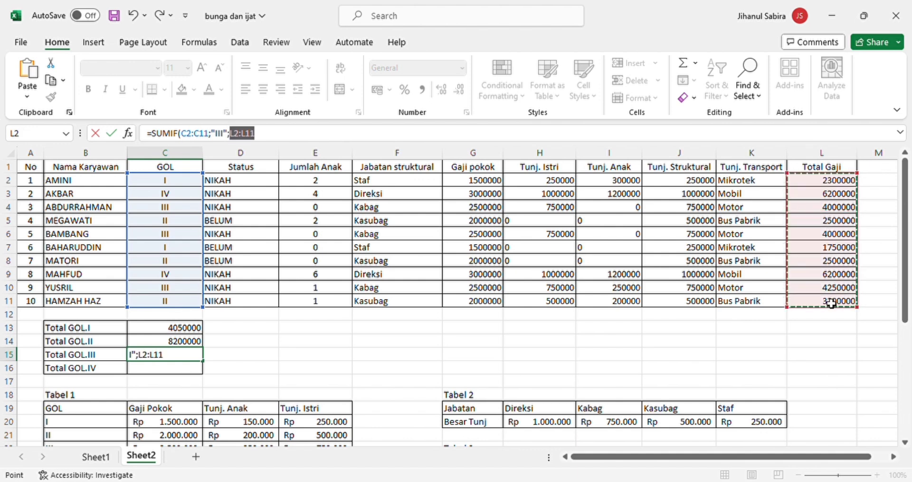
pyautogui.click(663, 142)
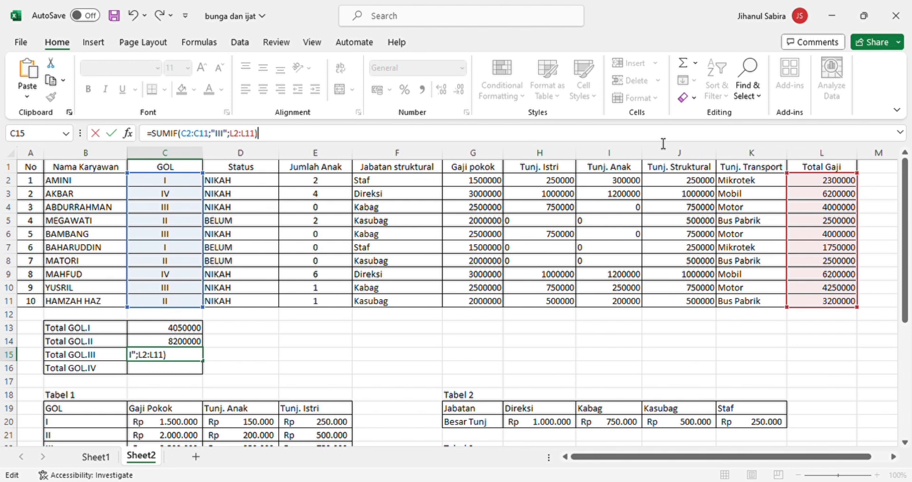
pyautogui.press('Return')
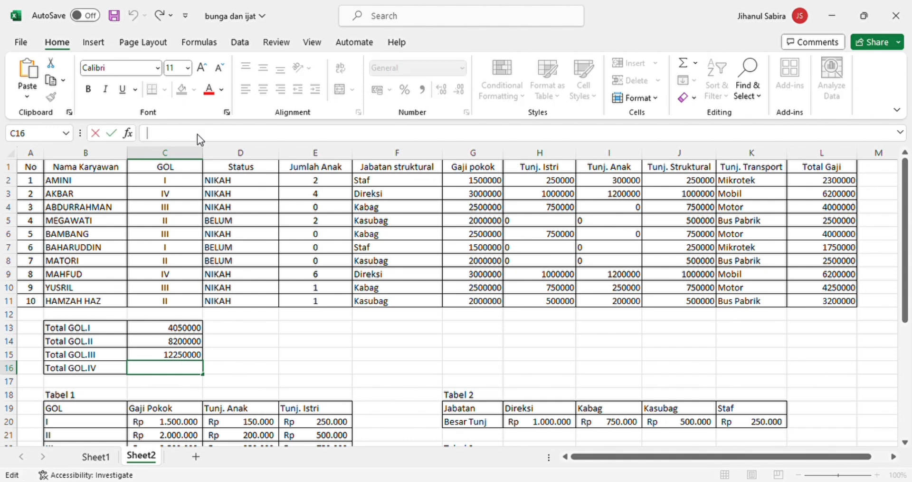
# - Enter the Total GOL.IV formula =SUMIF(C2:C11;"IV";L2:L11) in C16
pyautogui.write('=S')
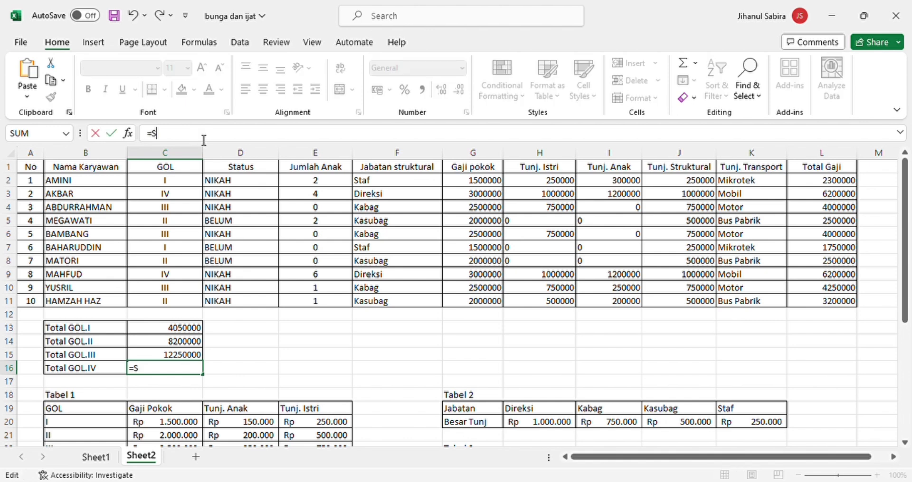
pyautogui.write('UMIF(')
pyautogui.moveTo(163, 182); pyautogui.dragTo(170, 302)
pyautogui.write(';')
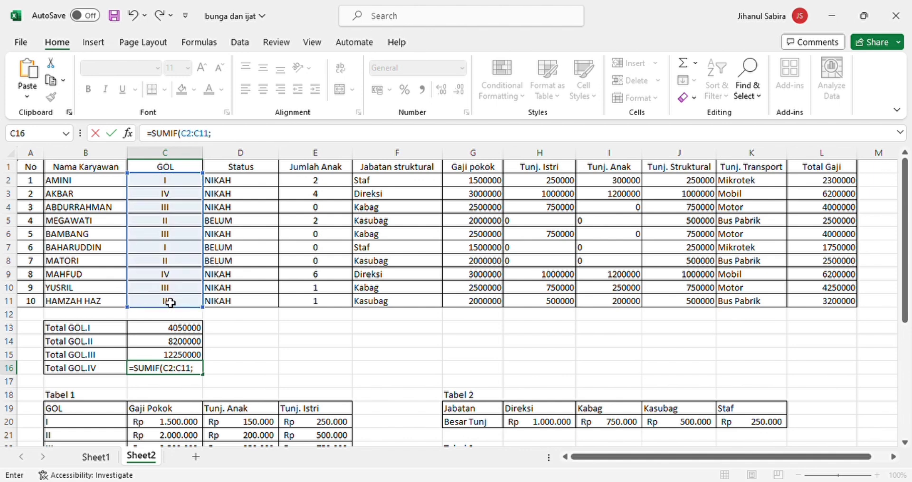
pyautogui.write('"IV";')
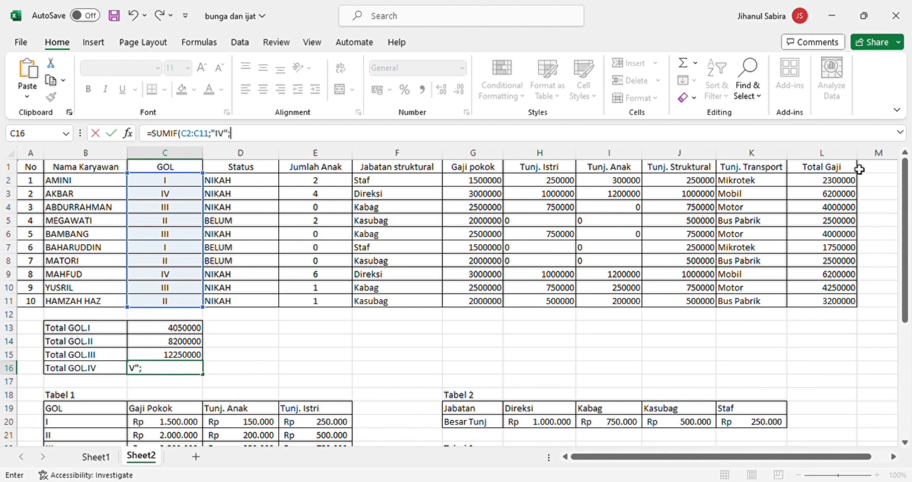
pyautogui.moveTo(841, 186); pyautogui.dragTo(842, 304)
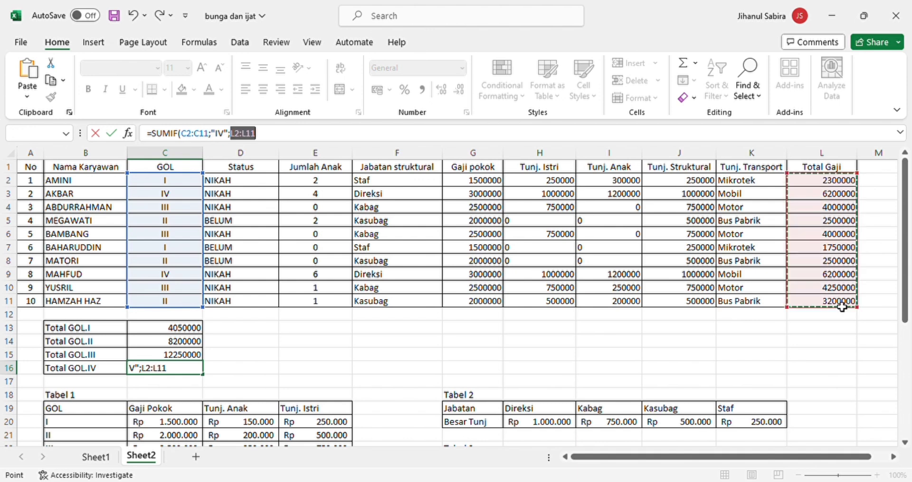
pyautogui.click(739, 136)
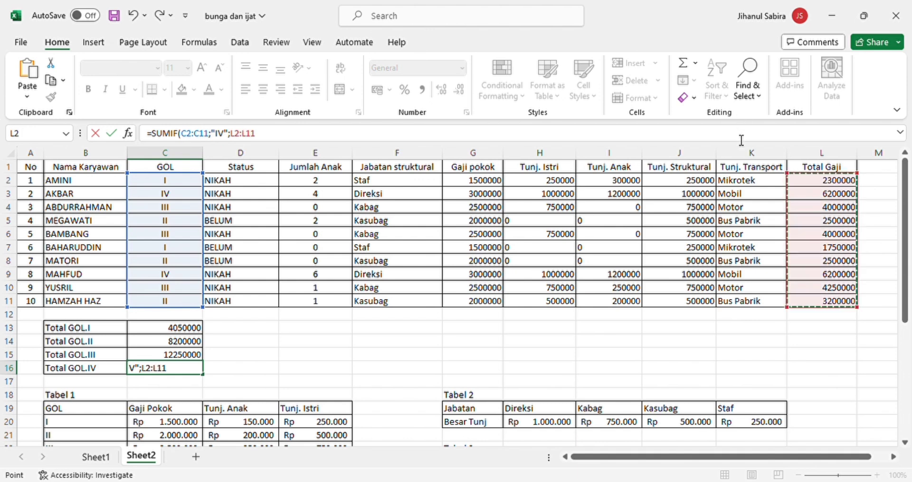
pyautogui.write(')')
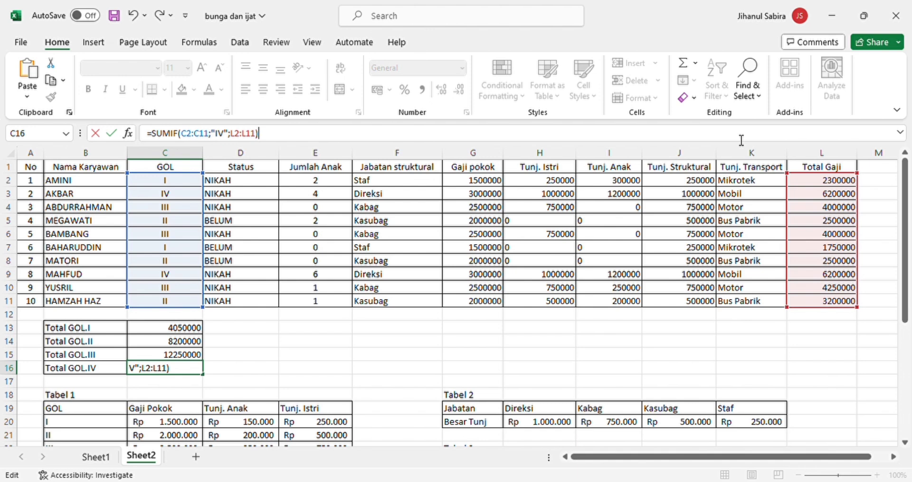
pyautogui.press('Return')
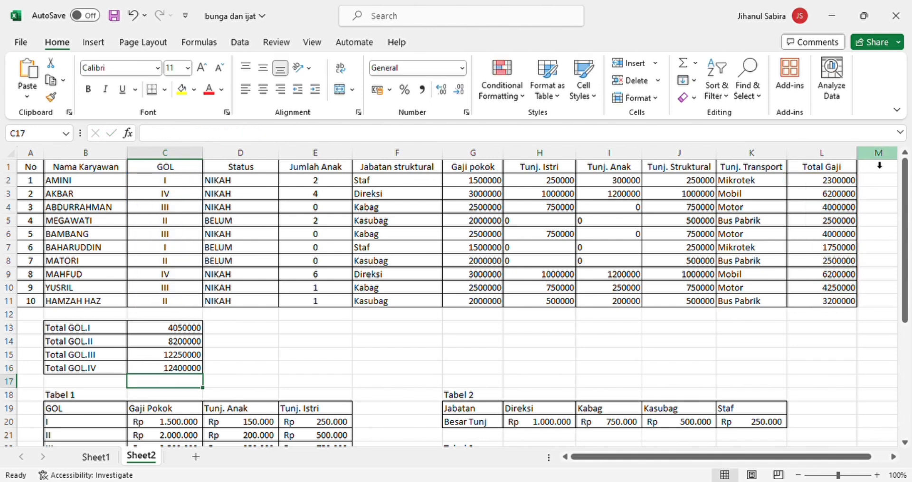
# - Apply the Rp accounting format to the salary and allowance cells G2:J11 and widen the Tunj. Anak column to fit
pyautogui.moveTo(902, 199)
pyautogui.mouseDown()
pyautogui.moveTo(907, 258)
pyautogui.moveTo(905, 197)
pyautogui.mouseUp()
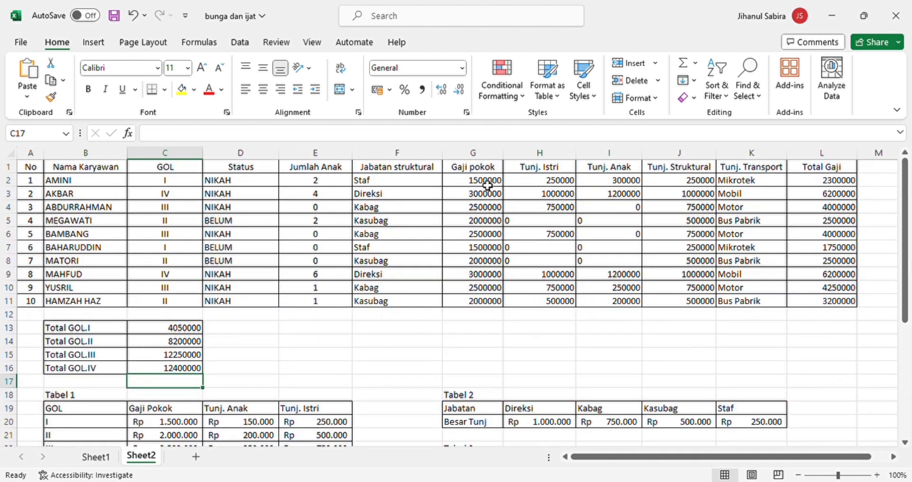
pyautogui.moveTo(488, 185); pyautogui.dragTo(691, 300)
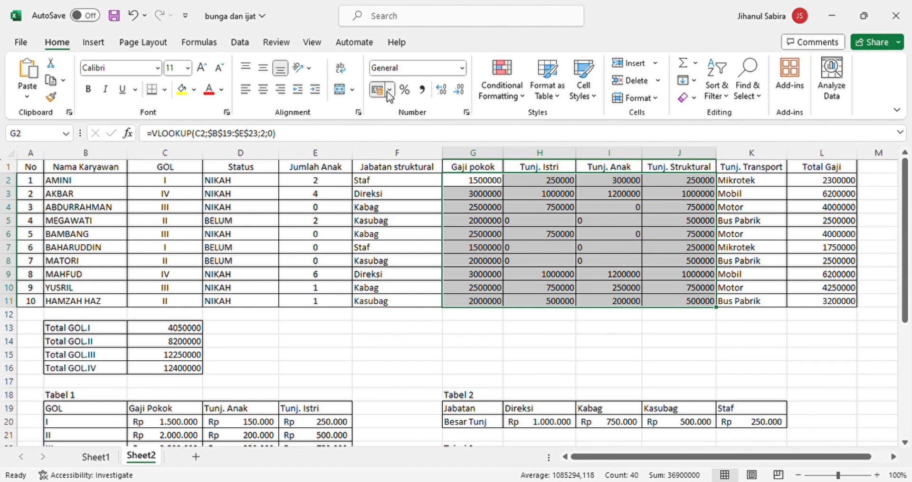
pyautogui.click(392, 113)
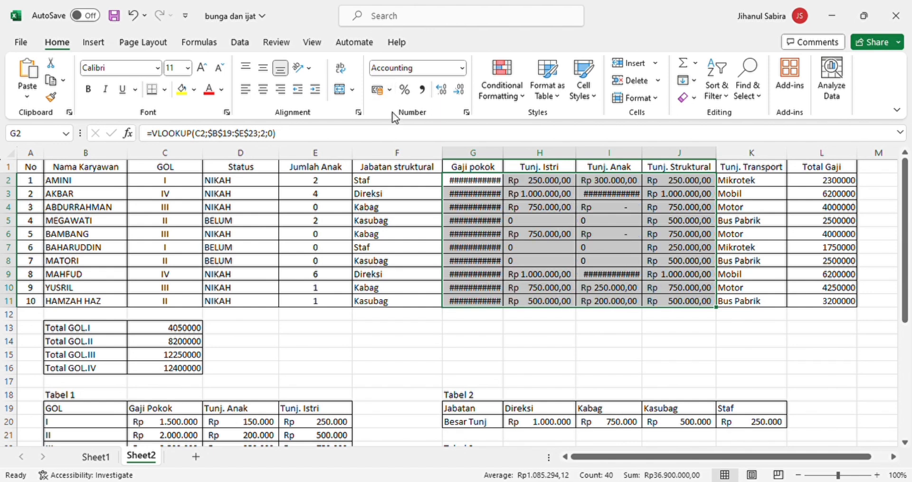
pyautogui.click(646, 167)
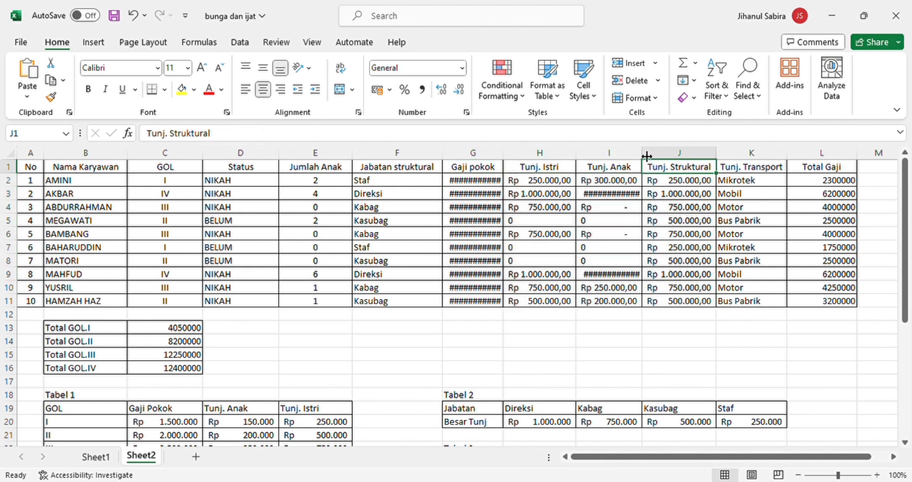
pyautogui.moveTo(643, 155); pyautogui.dragTo(657, 154)
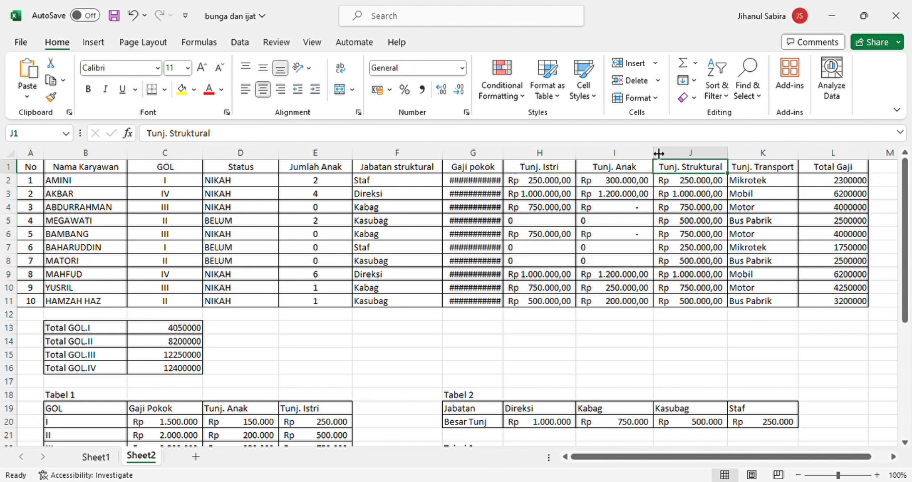
# - Apply the Rp accounting format to the Total Gaji cells L2:L11 and widen column L to fit the amounts
pyautogui.moveTo(815, 182); pyautogui.dragTo(830, 299)
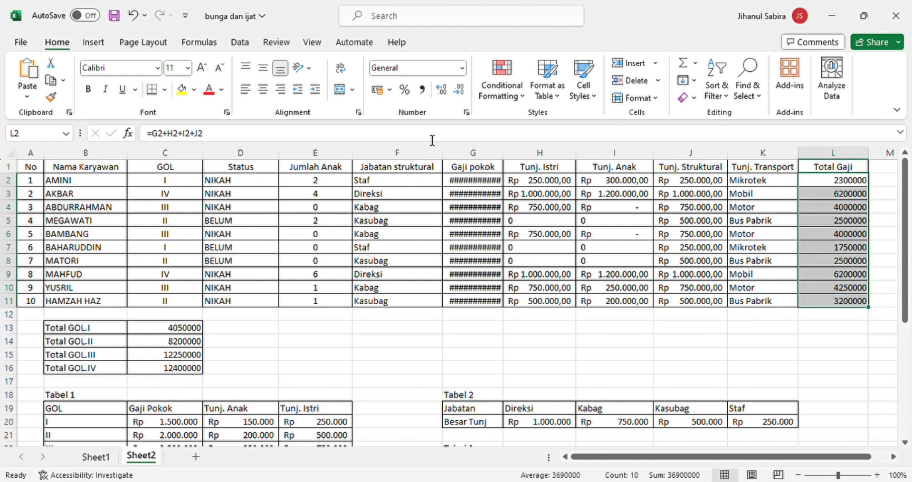
pyautogui.click(391, 92)
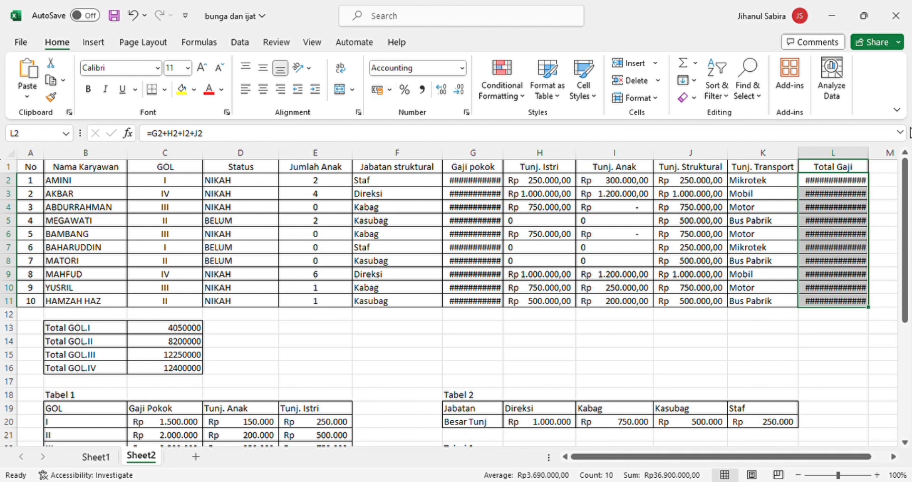
pyautogui.moveTo(873, 156); pyautogui.dragTo(886, 155)
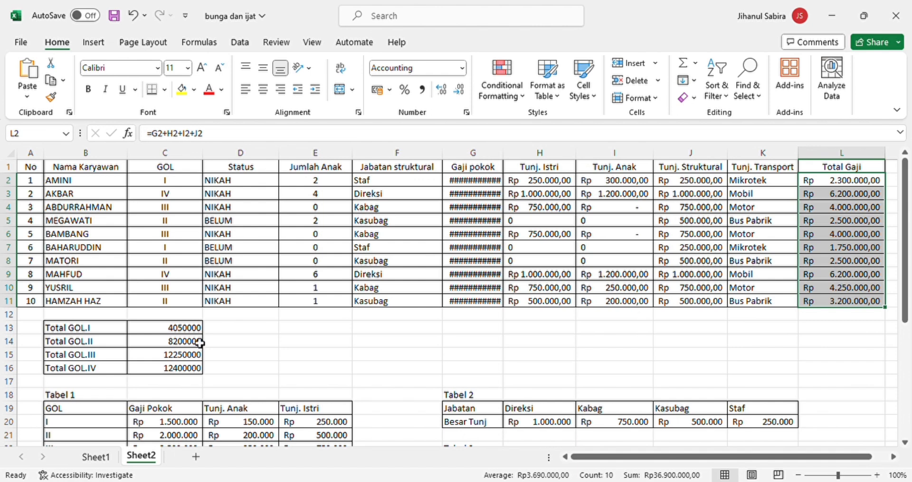
# - Apply the Rp accounting format to the GOL totals in C13:C16
pyautogui.moveTo(189, 330); pyautogui.dragTo(187, 368)
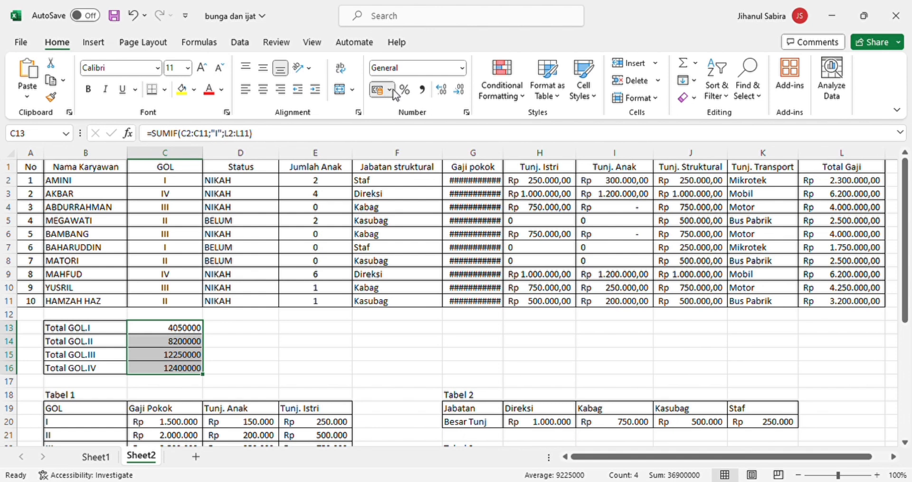
pyautogui.click(425, 112)
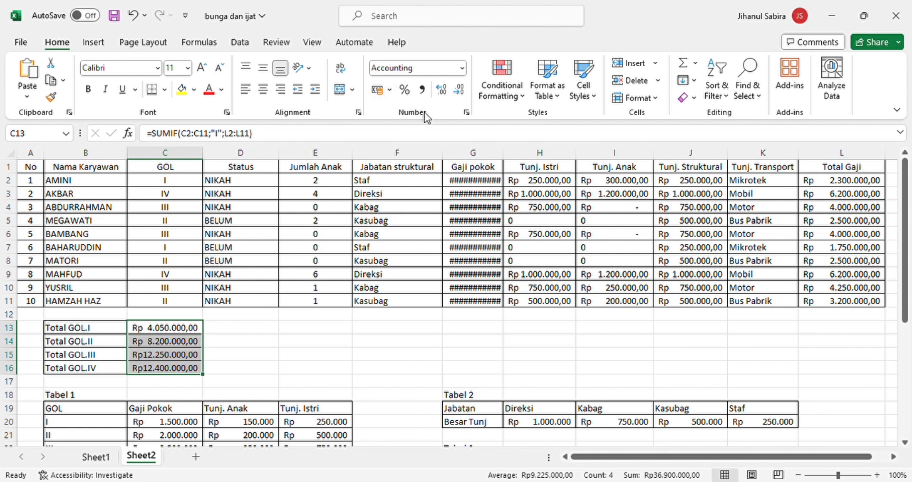
pyautogui.click(273, 320)
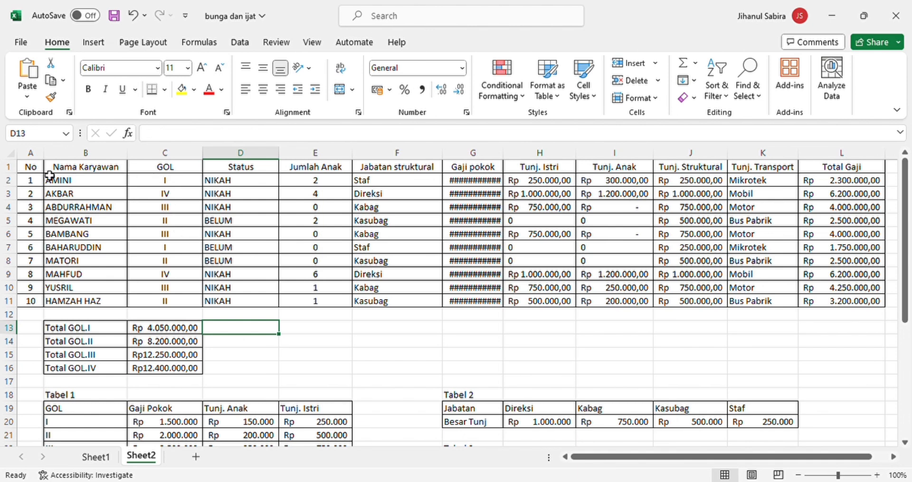
# - Widen the Gaji pokok column so its formatted amounts fit
pyautogui.moveTo(32, 169); pyautogui.dragTo(589, 167)
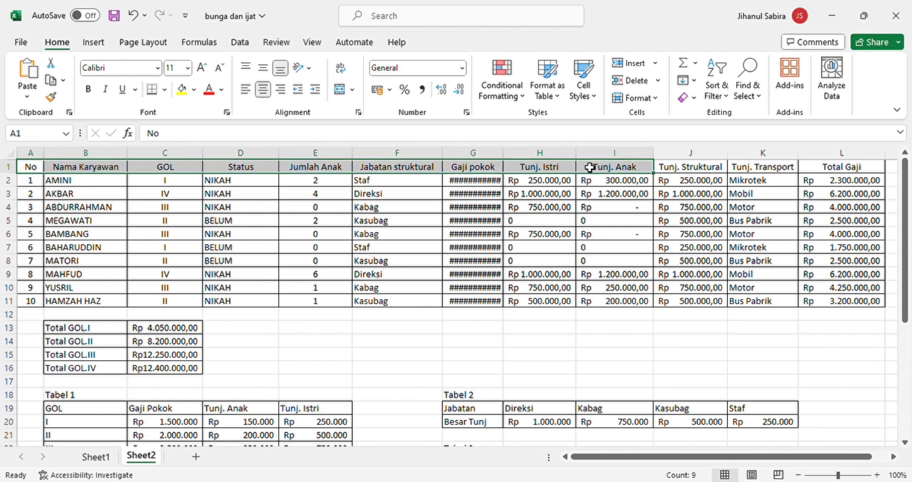
pyautogui.click(456, 321)
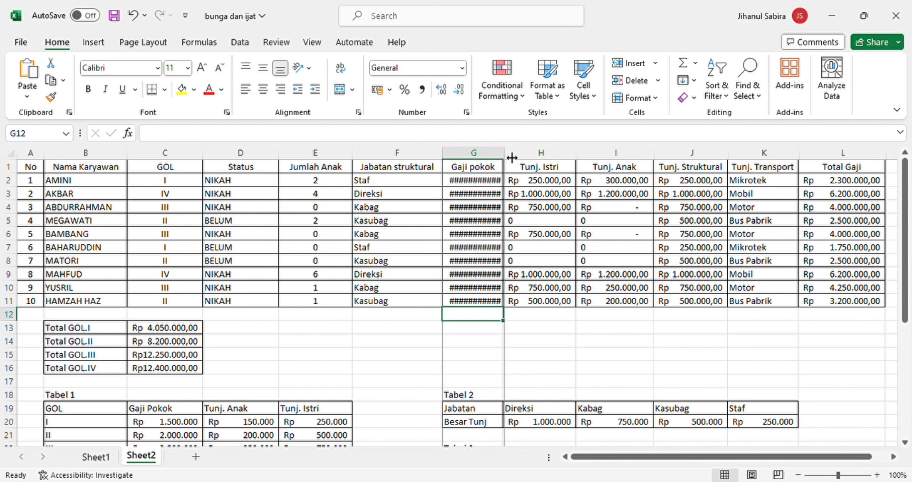
pyautogui.moveTo(508, 155); pyautogui.dragTo(516, 156)
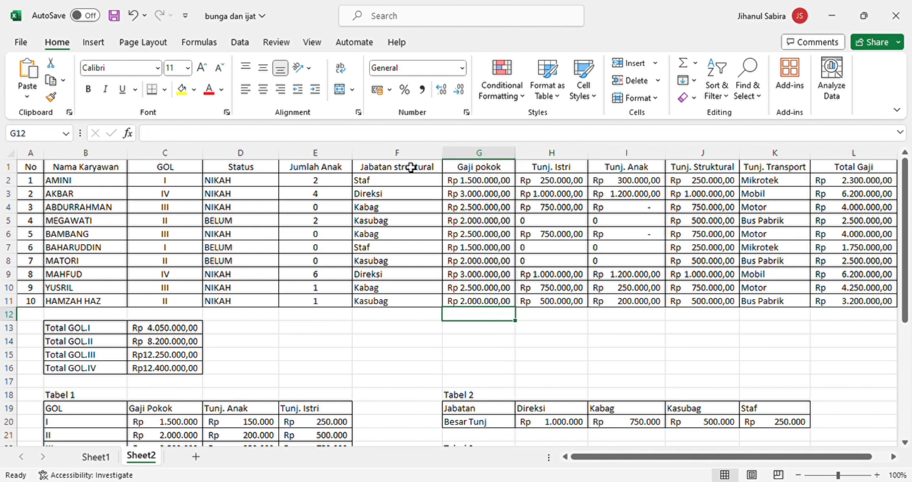
# - Fill the header row A1:L1 and the employee cells A2:D11 with orange
pyautogui.moveTo(29, 171); pyautogui.dragTo(851, 172)
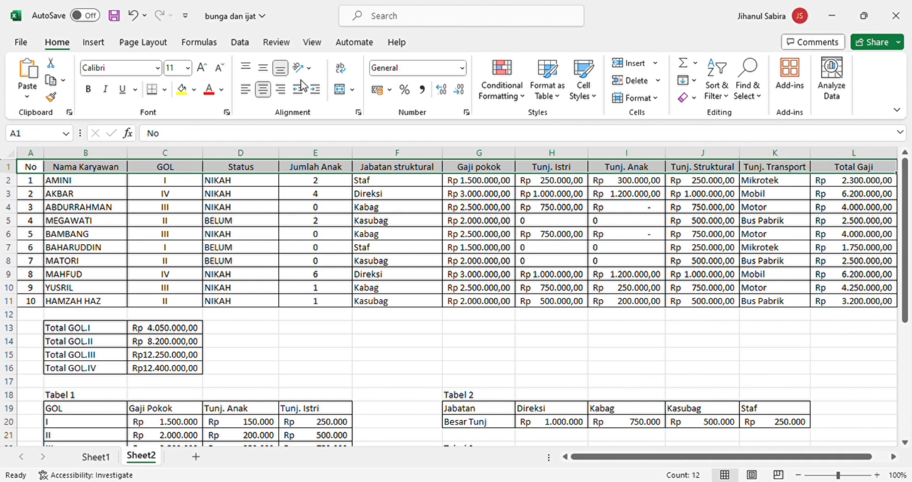
pyautogui.click(212, 89)
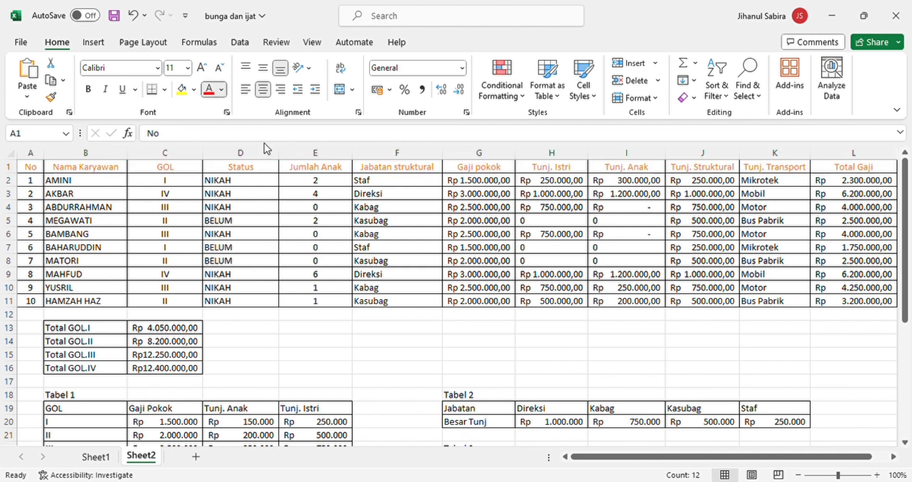
pyautogui.click(187, 89)
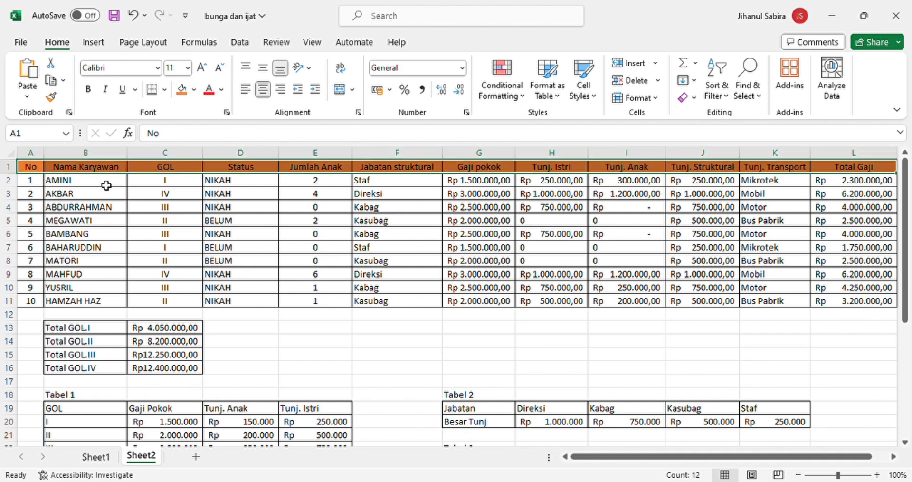
pyautogui.moveTo(36, 186); pyautogui.dragTo(251, 299)
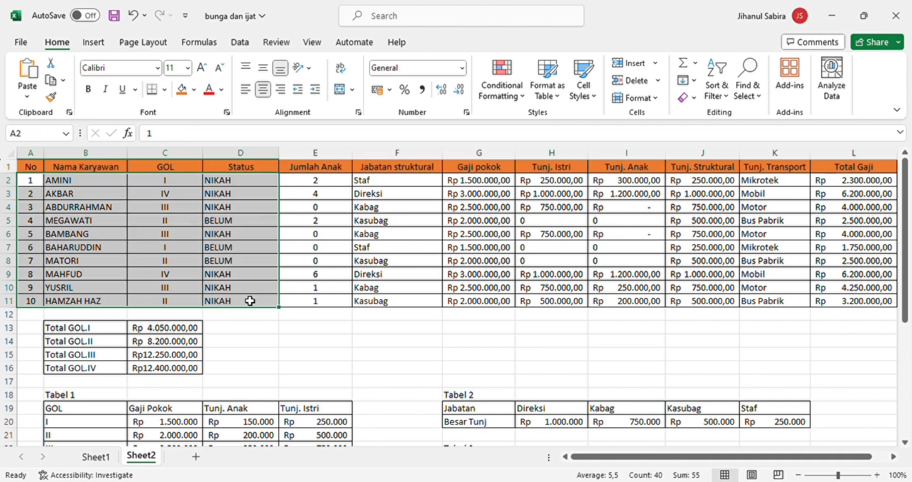
pyautogui.click(182, 90)
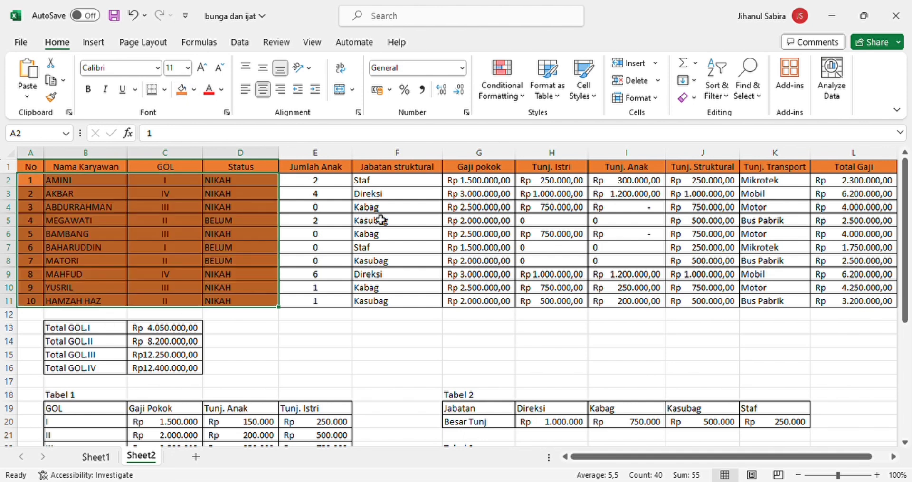
# - Fill the remaining salary table cells E2:L11 with light orange
pyautogui.click(341, 186)
pyautogui.moveTo(340, 186); pyautogui.dragTo(707, 303)
pyautogui.moveTo(478, 260); pyautogui.dragTo(823, 301)
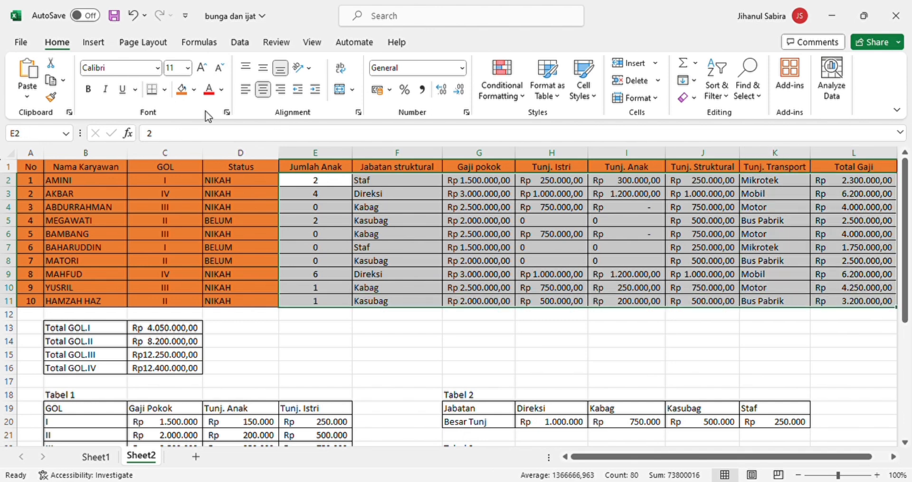
pyautogui.click(195, 93)
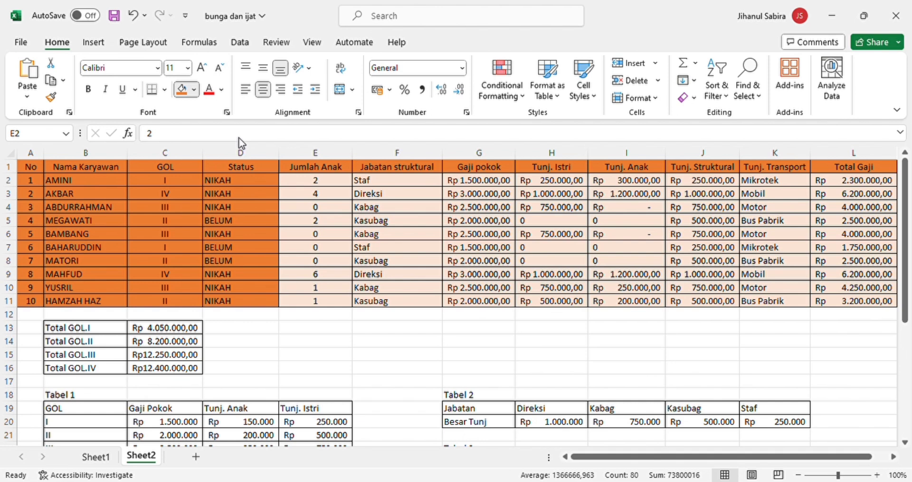
pyautogui.click(240, 143)
pyautogui.click(372, 379)
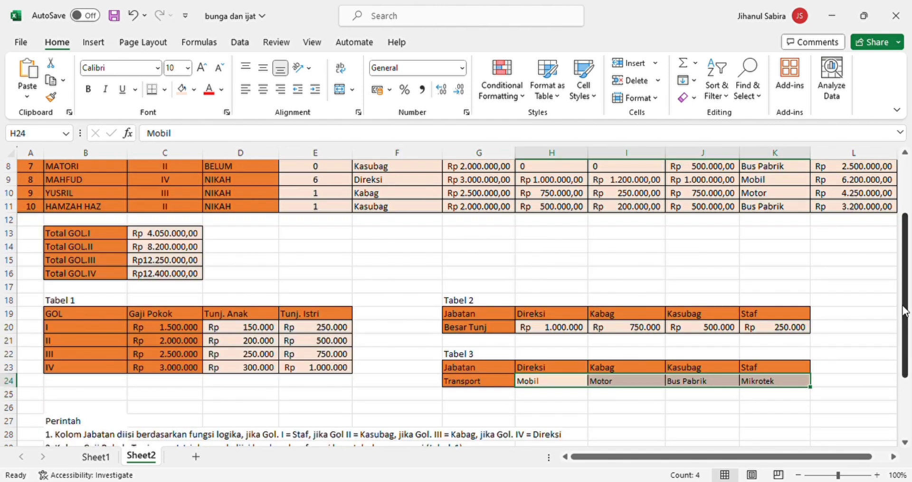
# - Review the finished formulas in F2 through L2 and the Total GOL.I formula in C13
pyautogui.scroll(2, 908, 233)
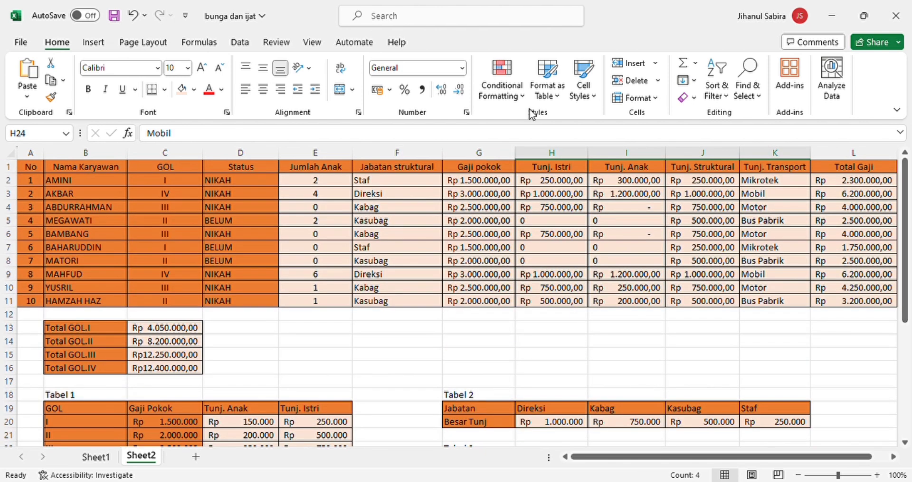
pyautogui.click(384, 180)
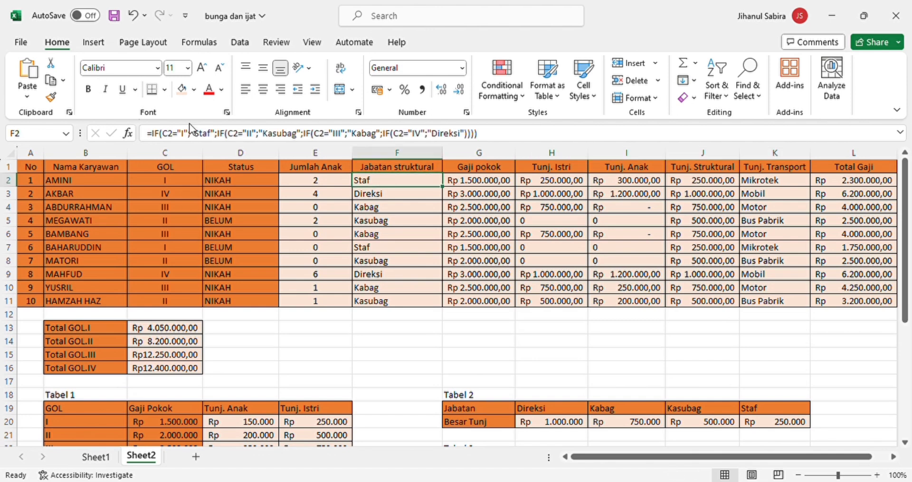
pyautogui.click(490, 183)
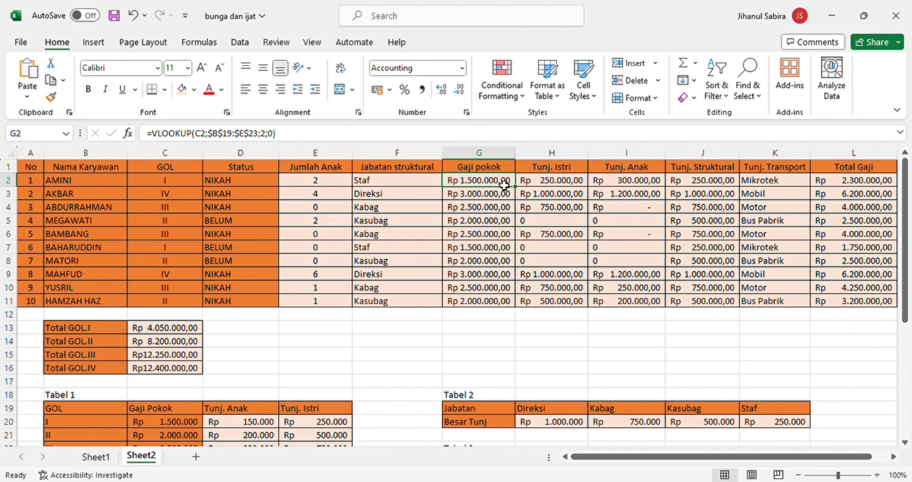
pyautogui.click(561, 183)
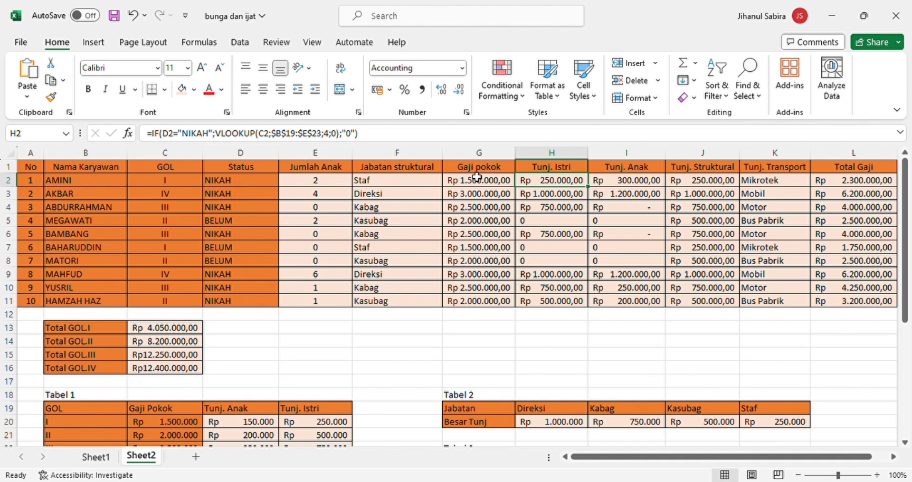
pyautogui.click(607, 184)
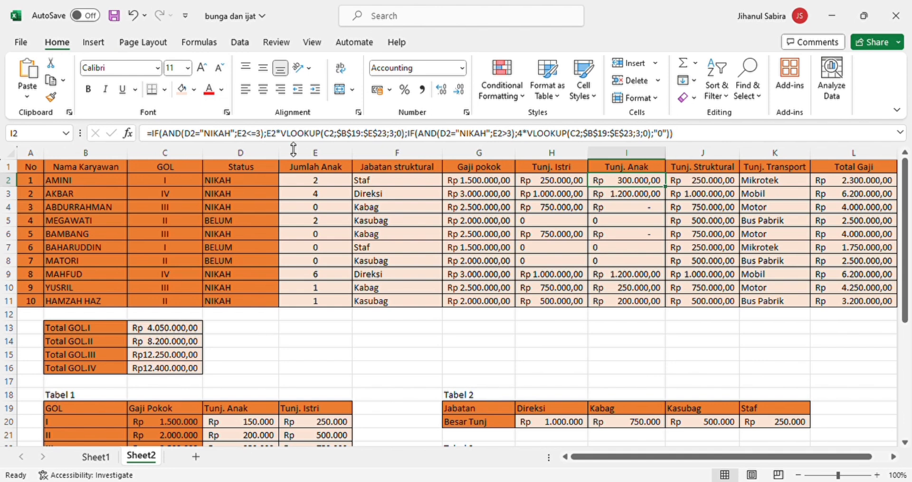
pyautogui.click(732, 182)
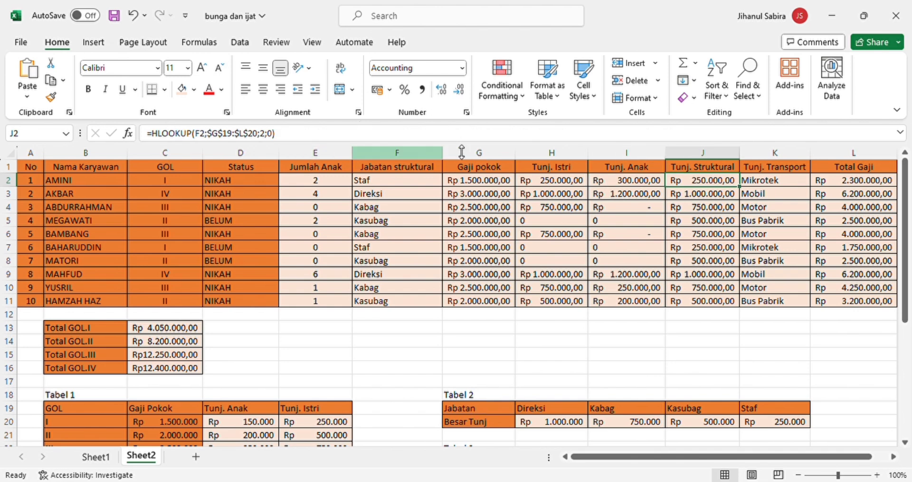
pyautogui.click(769, 185)
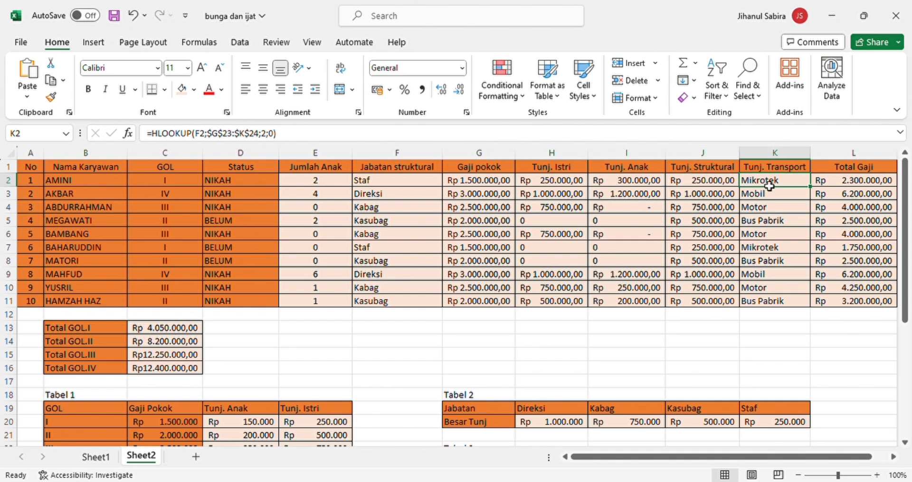
pyautogui.moveTo(906, 305)
pyautogui.mouseDown()
pyautogui.moveTo(905, 324)
pyautogui.moveTo(906, 301)
pyautogui.mouseUp()
pyautogui.click(865, 181)
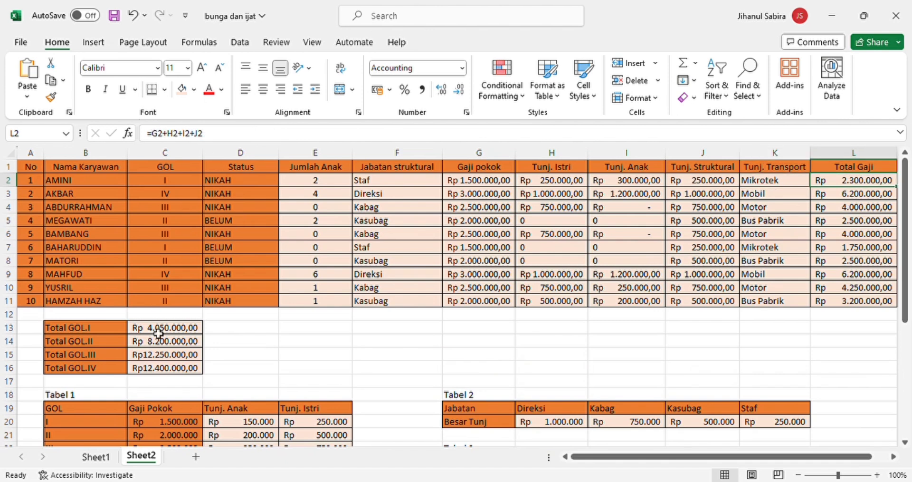
pyautogui.click(158, 333)
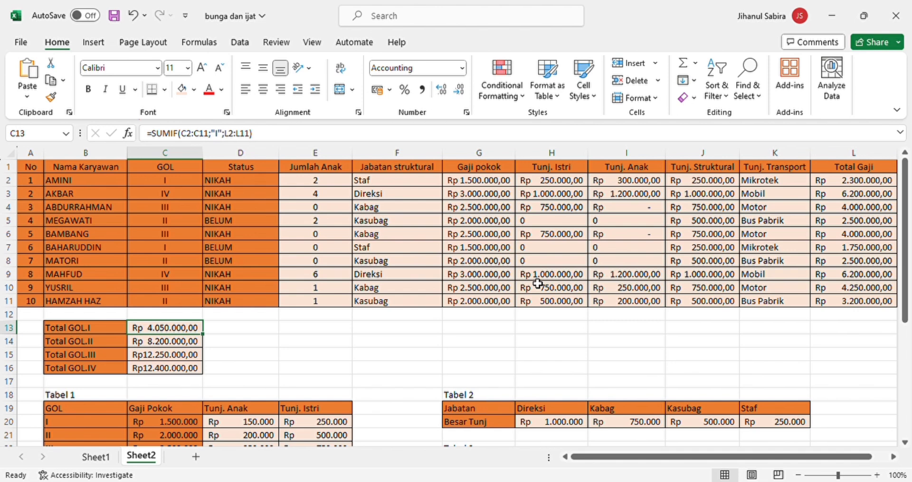
pyautogui.click(429, 370)
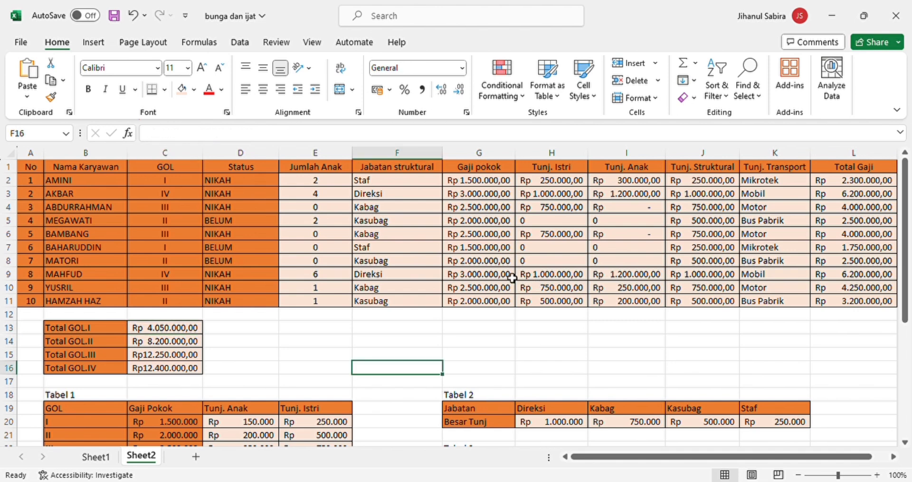